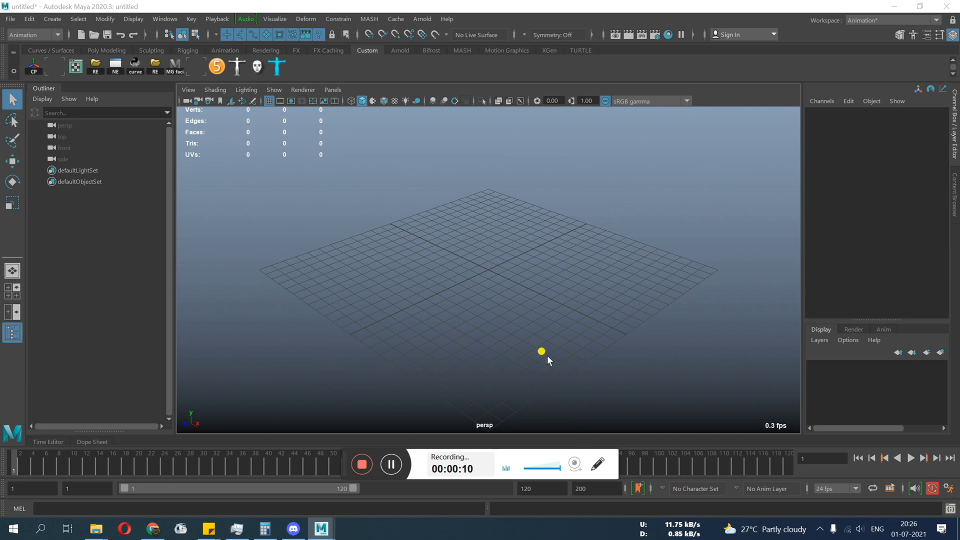
# - Pan and tilt the perspective view to look over the empty grid
pyautogui.moveTo(495, 321)
pyautogui.keyDown('alt'); pyautogui.mouseDown(button='middle')
pyautogui.moveTo(478, 360)
pyautogui.moveTo(508, 332)
pyautogui.mouseUp(button='middle'); pyautogui.keyUp('alt')
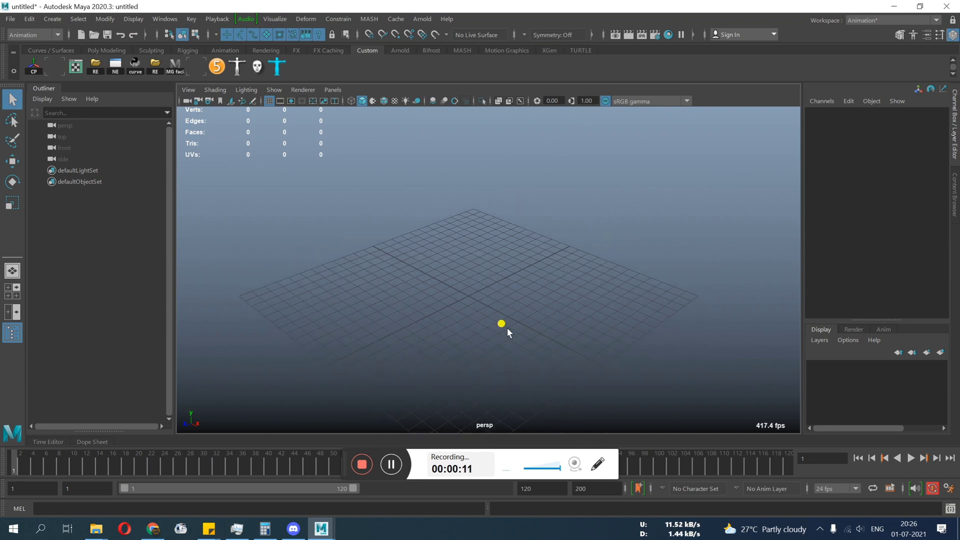
pyautogui.keyDown('alt'); pyautogui.moveTo(508, 333); pyautogui.dragTo(450, 285); pyautogui.keyUp('alt')
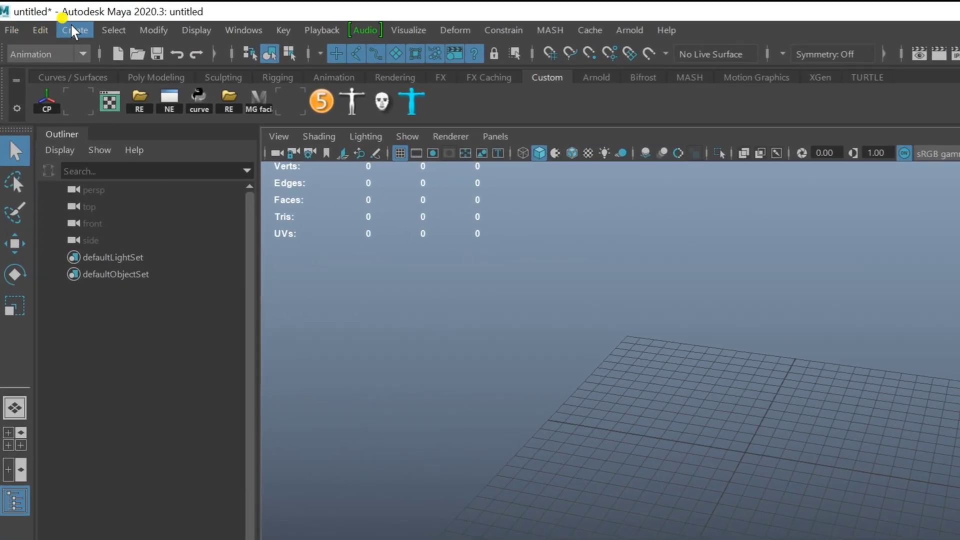
# - Add a new camera, camera1, from the Create > Cameras menu
pyautogui.click(75, 30)
pyautogui.moveTo(119, 141)
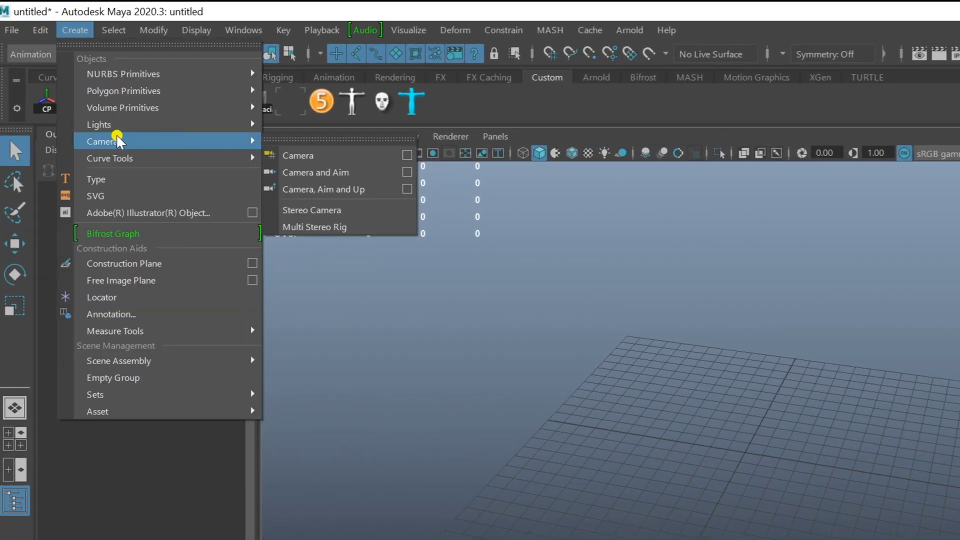
pyautogui.click(338, 138)
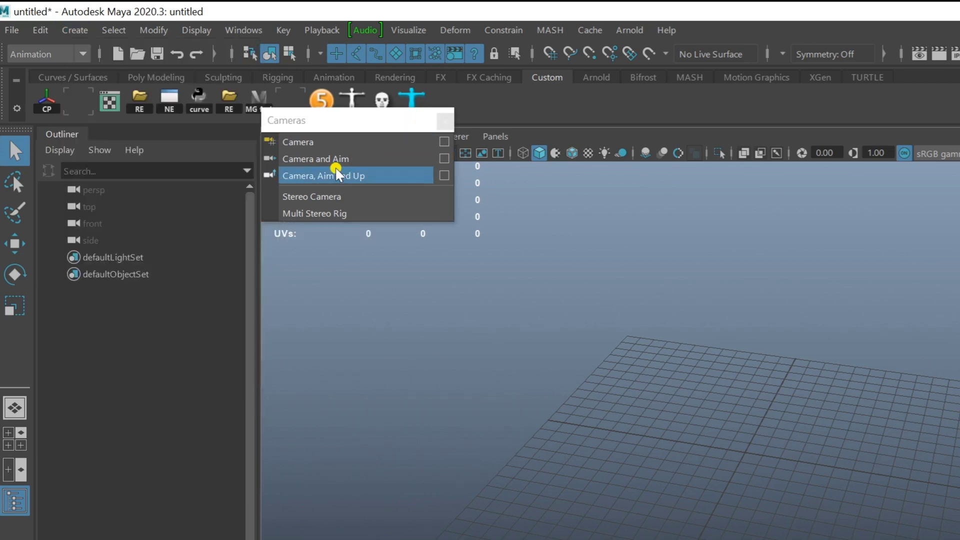
pyautogui.click(317, 144)
pyautogui.moveTo(323, 118); pyautogui.dragTo(298, 248)
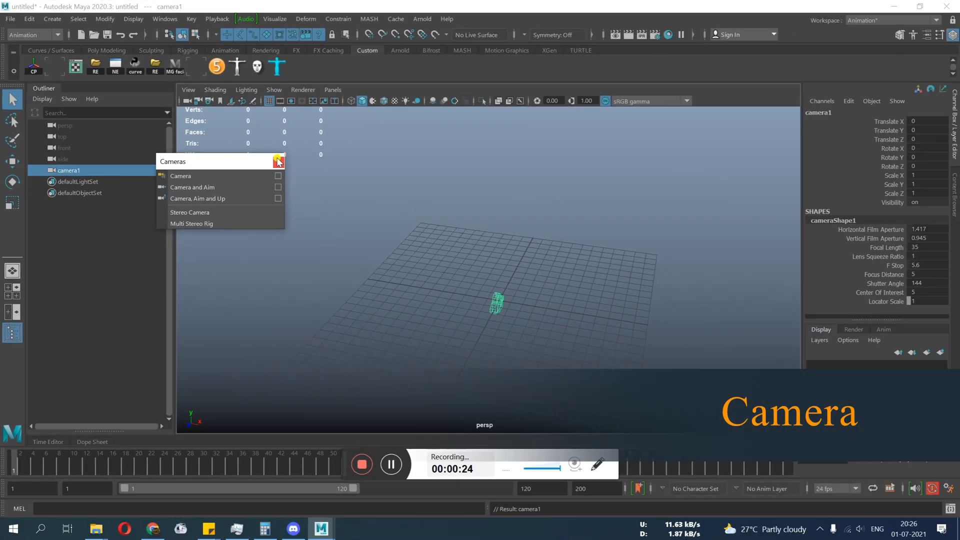
pyautogui.click(344, 202)
# - Select camera1 and move it up and back from the grid
pyautogui.moveTo(663, 332); pyautogui.dragTo(472, 446)
pyautogui.keyDown('alt'); pyautogui.moveTo(471, 446); pyautogui.dragTo(493, 396); pyautogui.keyUp('alt')
pyautogui.keyDown('alt'); pyautogui.moveTo(398, 319); pyautogui.dragTo(450, 313); pyautogui.keyUp('alt')
pyautogui.press('w')
pyautogui.keyDown('alt'); pyautogui.moveTo(583, 322); pyautogui.dragTo(828, 240); pyautogui.keyUp('alt')
pyautogui.click(853, 248)
pyautogui.keyDown('alt'); pyautogui.moveTo(625, 252); pyautogui.dragTo(459, 304); pyautogui.keyUp('alt')
pyautogui.keyDown('alt'); pyautogui.moveTo(450, 269); pyautogui.dragTo(474, 210); pyautogui.keyUp('alt')
pyautogui.press('w')
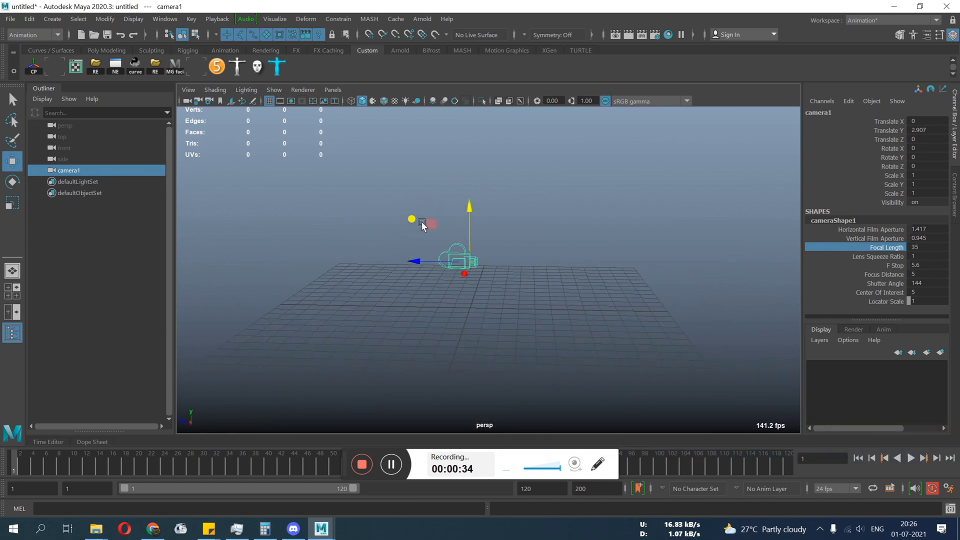
pyautogui.moveTo(423, 226); pyautogui.dragTo(198, 173)
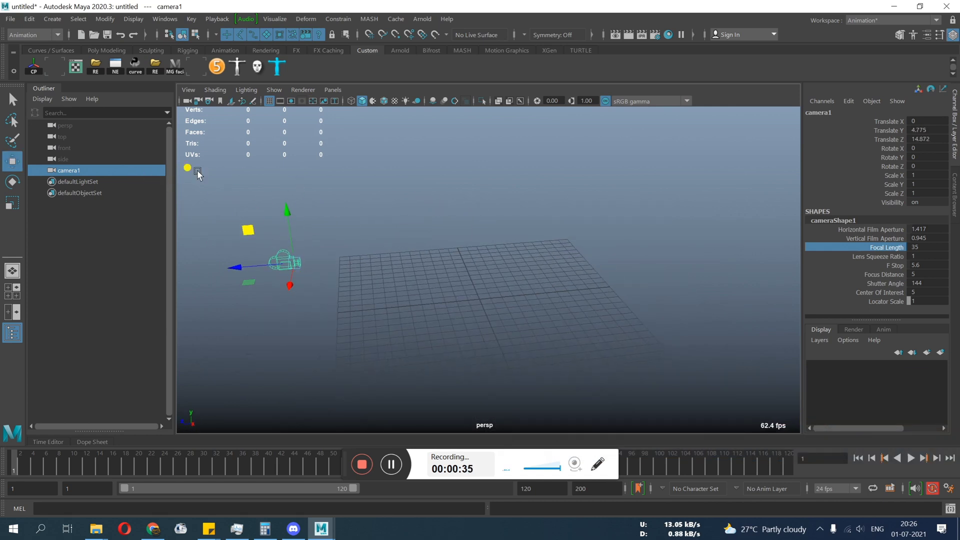
# - Add a sphere, cube and enlarged ground plane from the Poly Modeling shelf, then reselect camera1
pyautogui.click(107, 51)
pyautogui.click(33, 67)
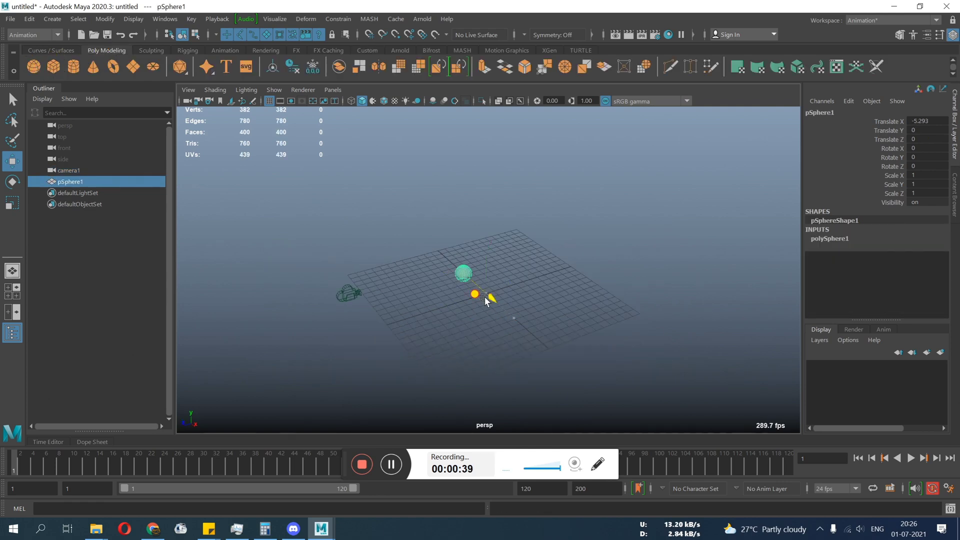
pyautogui.click(54, 67)
pyautogui.click(133, 66)
pyautogui.moveTo(508, 300); pyautogui.dragTo(507, 236)
pyautogui.click(507, 284)
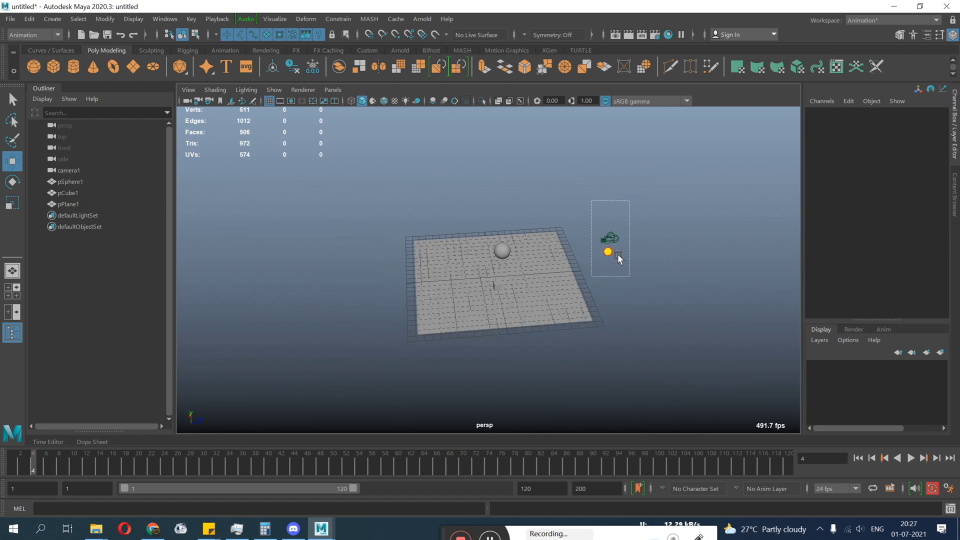
pyautogui.moveTo(619, 257); pyautogui.dragTo(625, 270)
# - Look through camera1, then dolly and tilt it to frame the sphere, cube and plane
pyautogui.click(333, 90)
pyautogui.moveTo(369, 101)
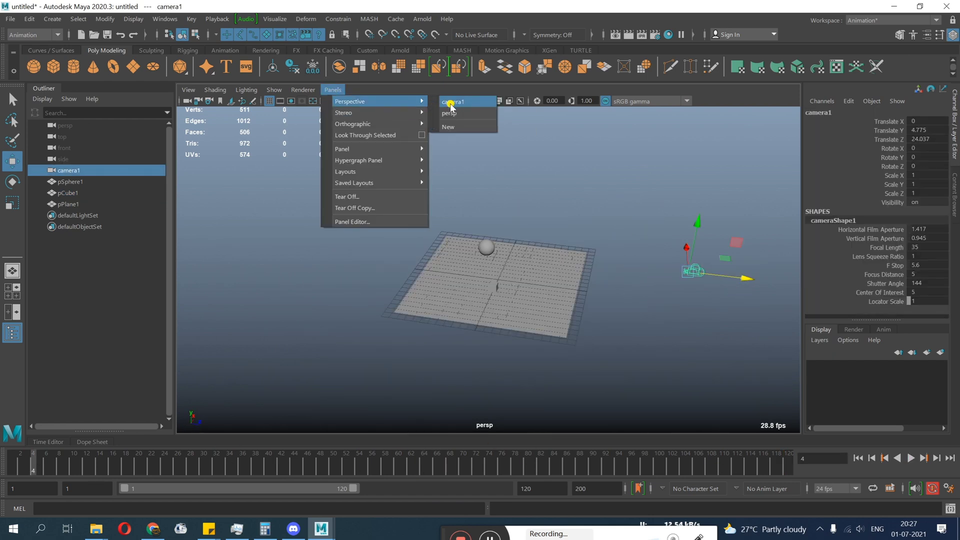
pyautogui.click(451, 104)
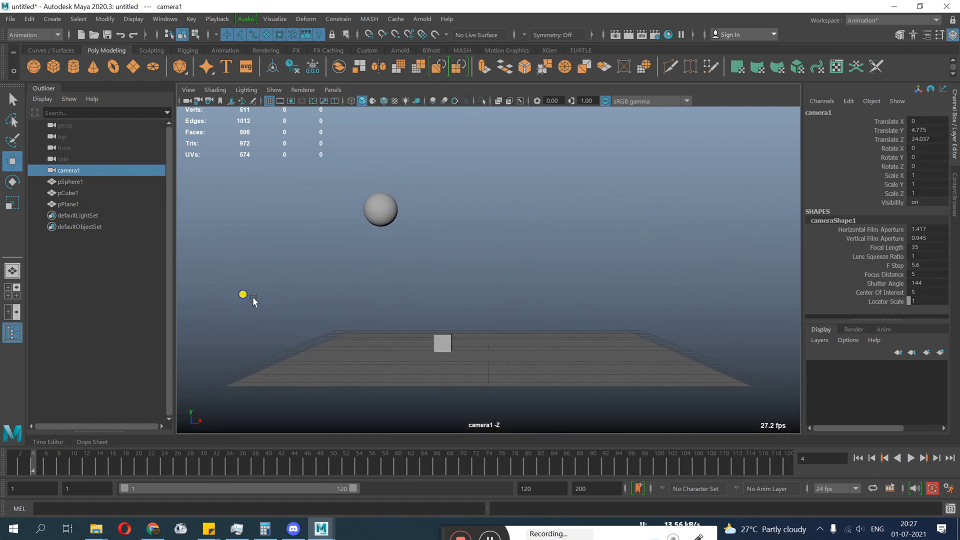
pyautogui.keyDown('alt'); pyautogui.moveTo(253, 300); pyautogui.dragTo(275, 304, button='right'); pyautogui.keyUp('alt')
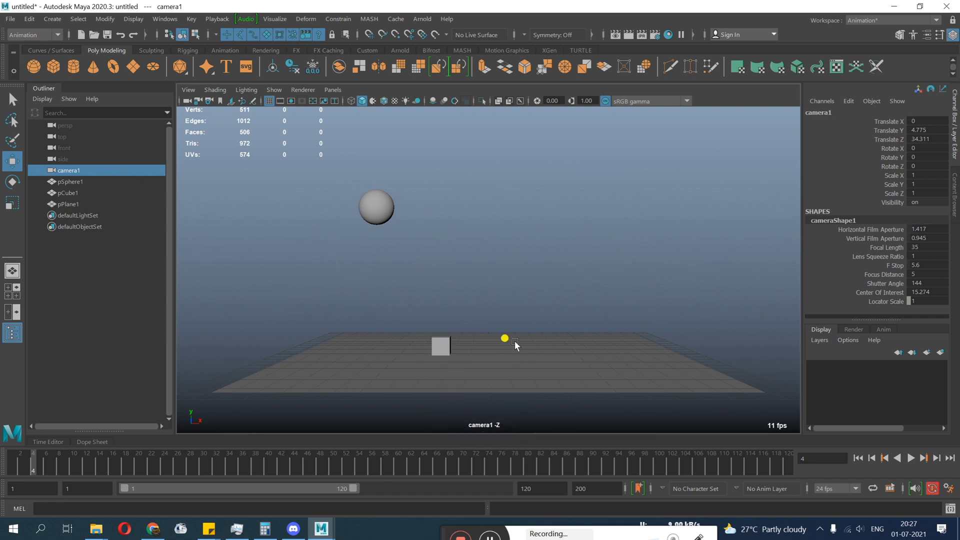
pyautogui.moveTo(515, 340)
pyautogui.keyDown('alt'); pyautogui.mouseDown()
pyautogui.moveTo(494, 321)
pyautogui.moveTo(469, 326)
pyautogui.moveTo(435, 361)
pyautogui.moveTo(452, 340)
pyautogui.moveTo(405, 335)
pyautogui.moveTo(383, 307)
pyautogui.moveTo(490, 313)
pyautogui.moveTo(458, 331)
pyautogui.moveTo(406, 334)
pyautogui.moveTo(414, 341)
pyautogui.moveTo(574, 340)
pyautogui.moveTo(516, 297)
pyautogui.moveTo(586, 302)
pyautogui.moveTo(553, 290)
pyautogui.moveTo(527, 339)
pyautogui.moveTo(521, 322)
pyautogui.moveTo(473, 338)
pyautogui.moveTo(542, 362)
pyautogui.moveTo(483, 328)
pyautogui.moveTo(517, 274)
pyautogui.moveTo(504, 284)
pyautogui.moveTo(506, 311)
pyautogui.mouseUp(); pyautogui.keyUp('alt')
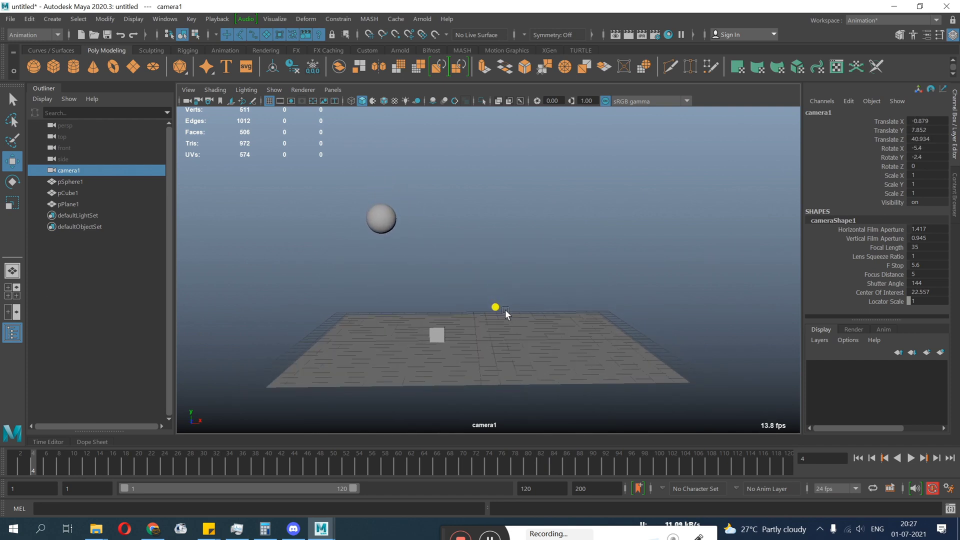
# - Rewind to the start, play the animation, and stop at frame 1
pyautogui.moveTo(194, 472); pyautogui.dragTo(1, 474)
pyautogui.hotkey('alt', 'v')
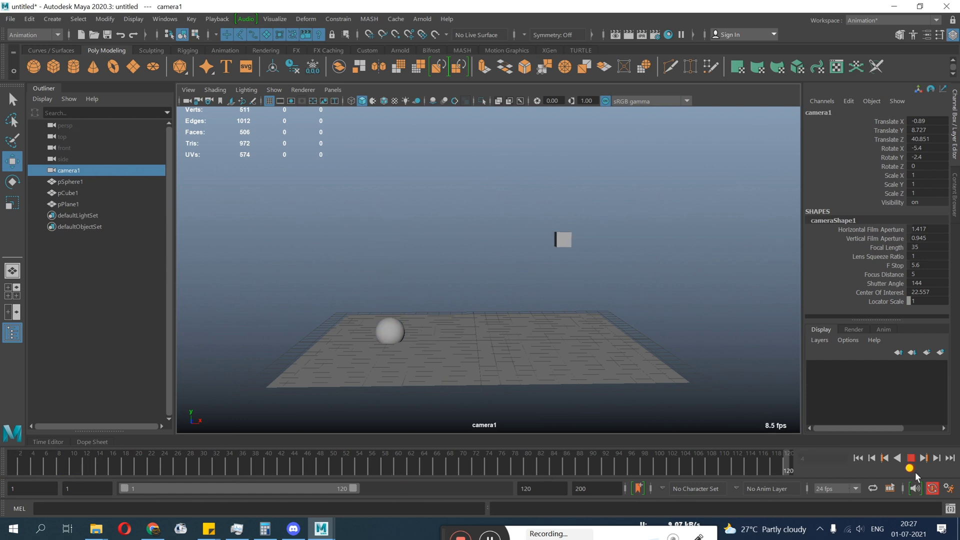
pyautogui.hotkey('alt', 'v')
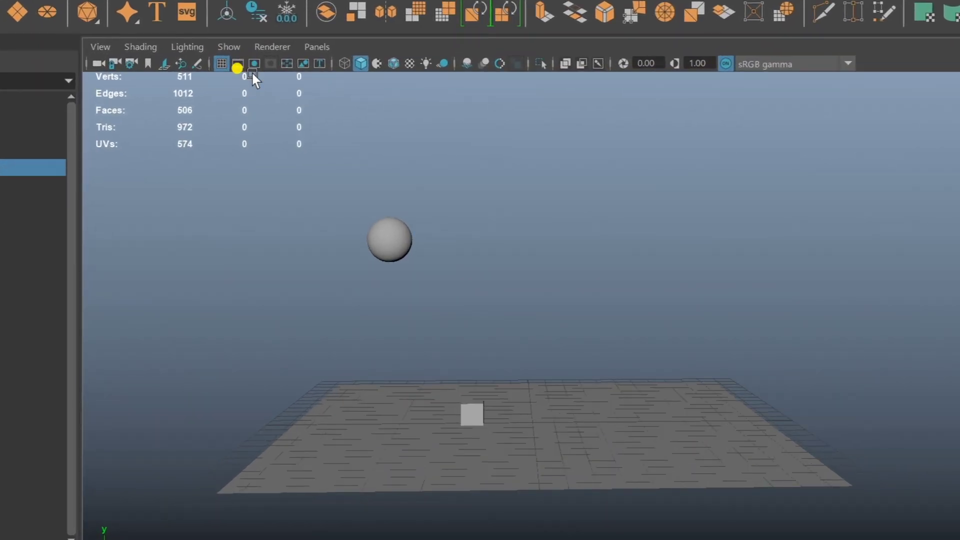
# - Turn on the Resolution Gate to outline the 960 x 540 frame, with Gate Mask shading outside it
pyautogui.click(253, 65)
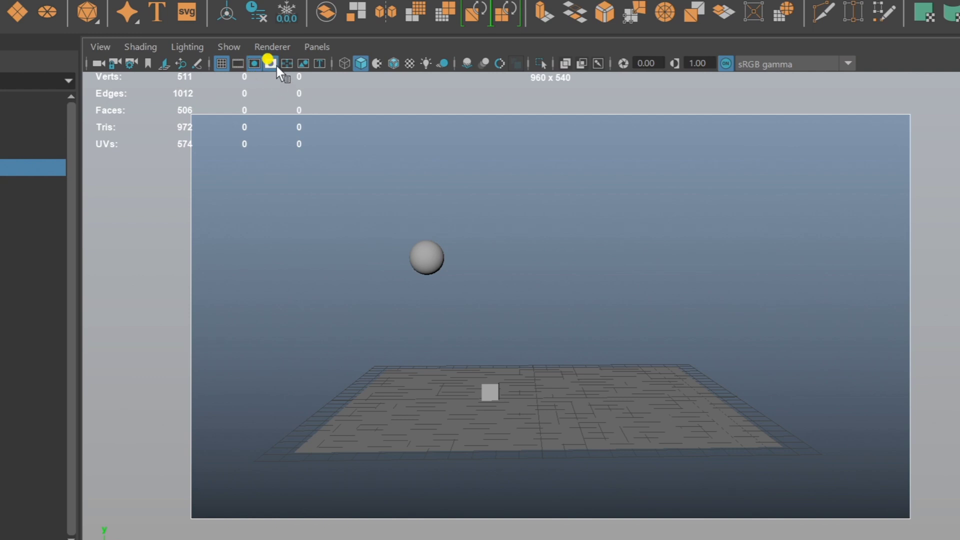
pyautogui.click(273, 63)
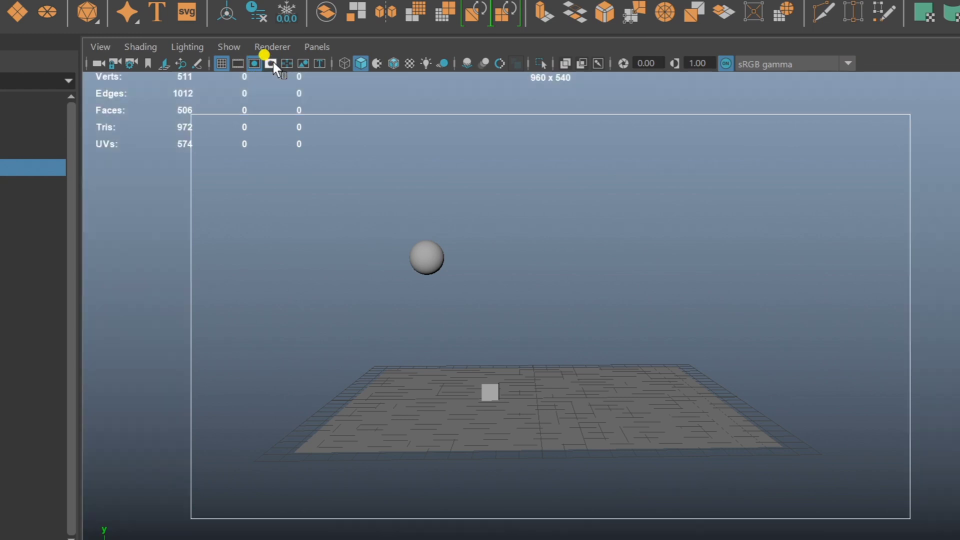
pyautogui.click(272, 64)
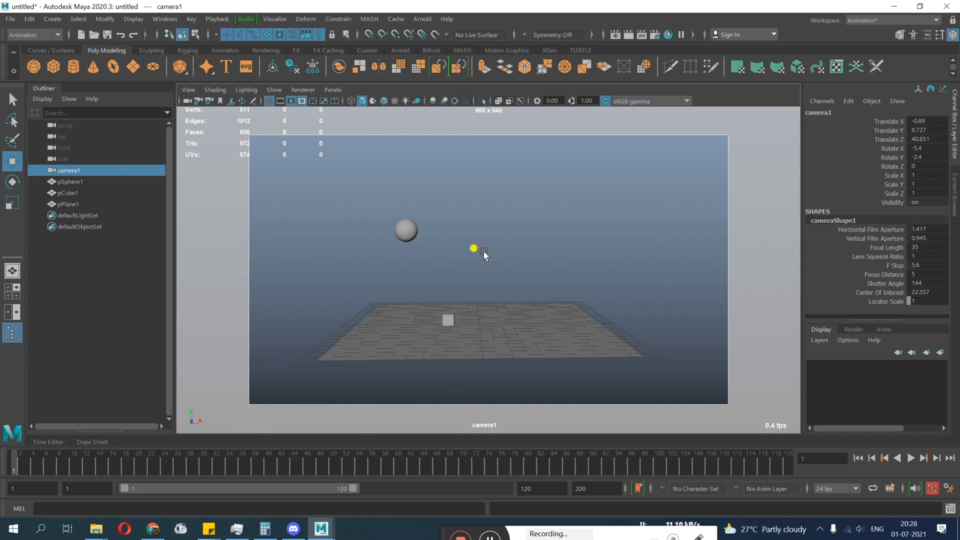
# - Dolly and raise camera1 toward the sphere, then scrub to frame 119 to check framing
pyautogui.keyDown('alt'); pyautogui.moveTo(440, 236); pyautogui.dragTo(474, 266, button='right'); pyautogui.keyUp('alt')
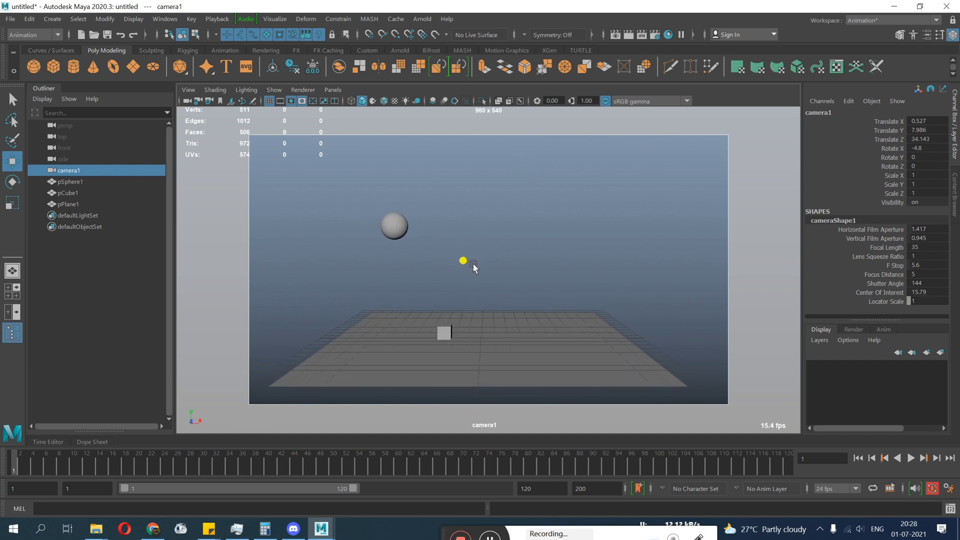
pyautogui.keyDown('alt'); pyautogui.moveTo(557, 262); pyautogui.dragTo(652, 293, button='right'); pyautogui.keyUp('alt')
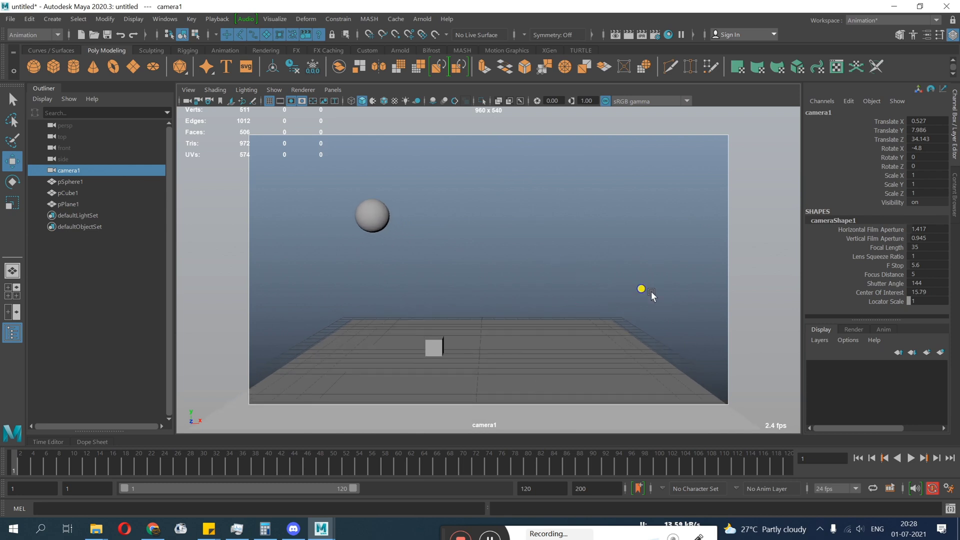
pyautogui.click(361, 214)
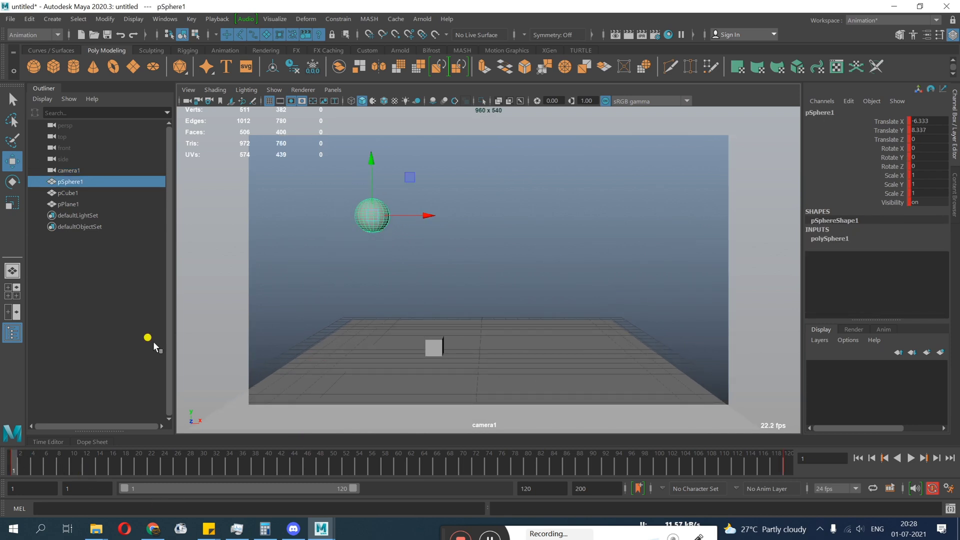
pyautogui.keyDown('alt'); pyautogui.moveTo(418, 230); pyautogui.dragTo(398, 155, button='middle'); pyautogui.keyUp('alt')
pyautogui.keyDown('alt'); pyautogui.moveTo(399, 155); pyautogui.dragTo(501, 281, button='right'); pyautogui.keyUp('alt')
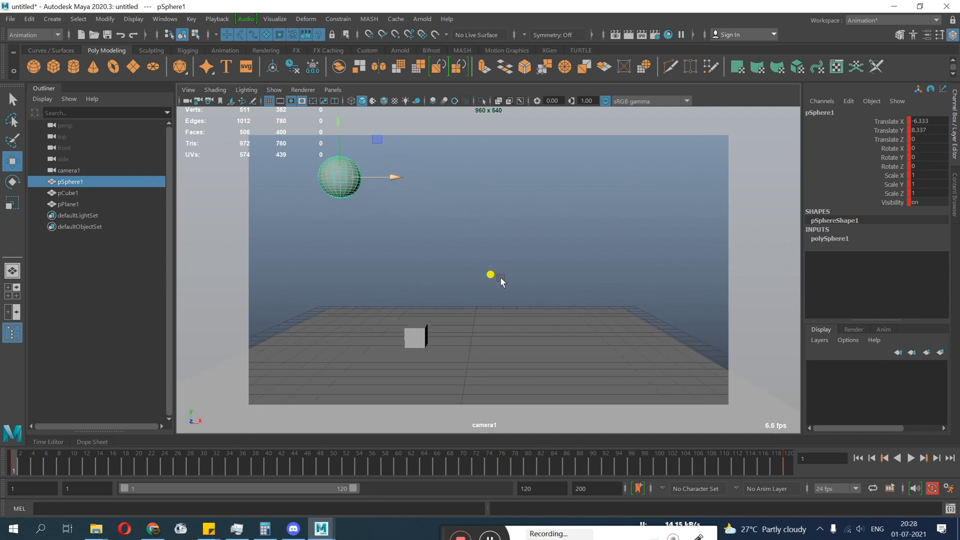
pyautogui.moveTo(20, 468); pyautogui.dragTo(788, 475)
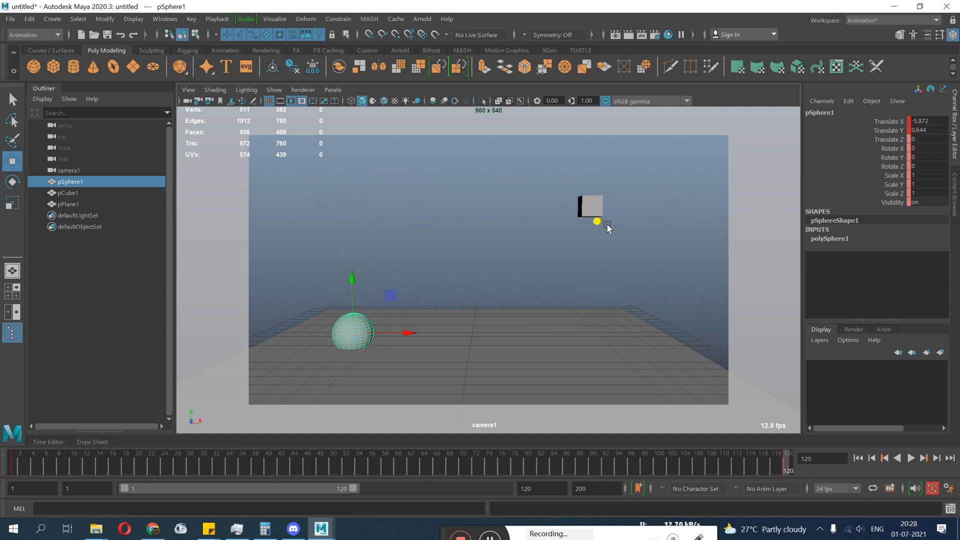
# - Shift camera1's shot sideways and closer, scrubbing and playing to confirm both objects stay framed
pyautogui.keyDown('alt'); pyautogui.moveTo(608, 228); pyautogui.dragTo(705, 234, button='middle'); pyautogui.keyUp('alt')
pyautogui.keyDown('alt'); pyautogui.moveTo(526, 244); pyautogui.dragTo(636, 262, button='right'); pyautogui.keyUp('alt')
pyautogui.moveTo(17, 482); pyautogui.dragTo(594, 482)
pyautogui.hotkey('alt', 'shift', 'v')
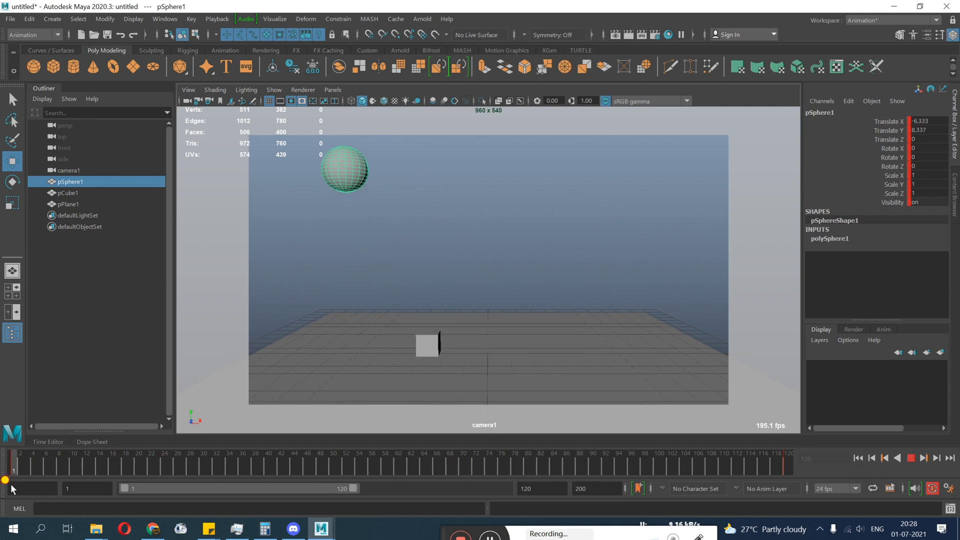
pyautogui.keyDown('alt'); pyautogui.moveTo(318, 232); pyautogui.dragTo(300, 337, button='middle'); pyautogui.keyUp('alt')
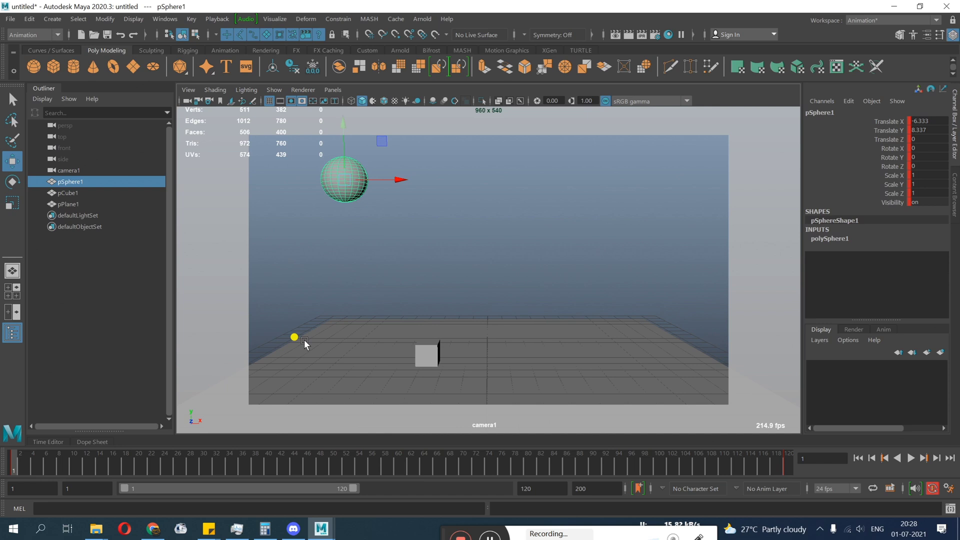
pyautogui.moveTo(15, 462); pyautogui.dragTo(792, 468)
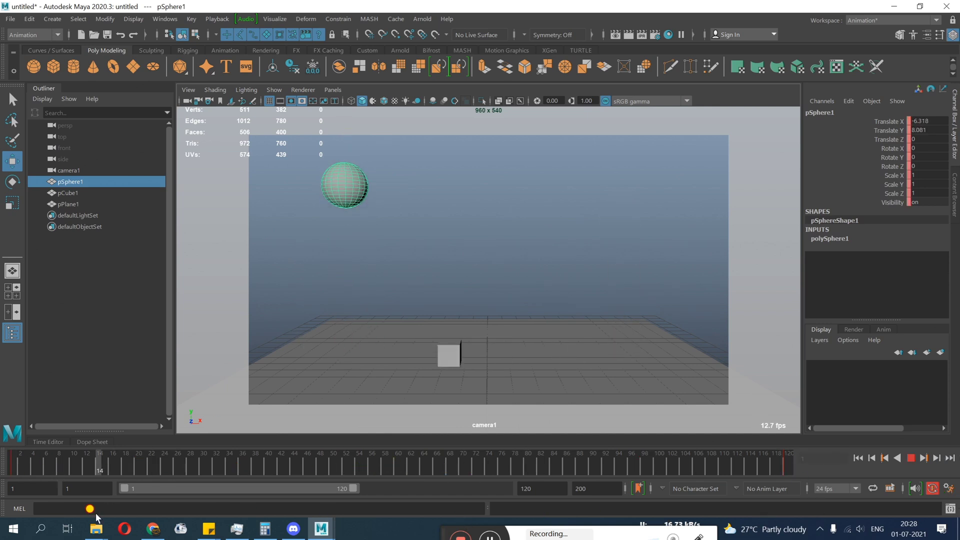
pyautogui.hotkey('alt', 'v')
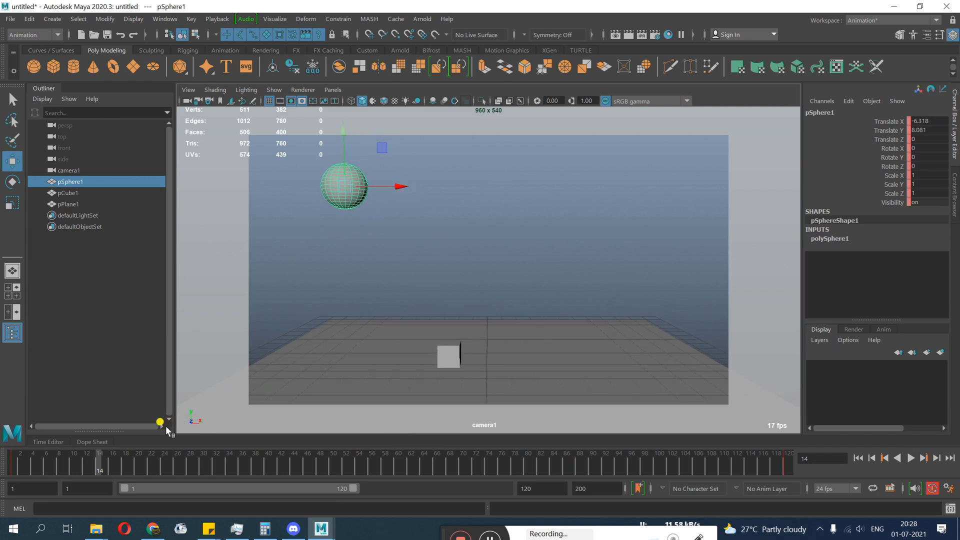
pyautogui.moveTo(111, 466); pyautogui.dragTo(6, 493)
pyautogui.hotkey('alt', 'v')
# - Stop playback, lock camera1 at its framing, deselect the sphere and select camera1
pyautogui.click(911, 458)
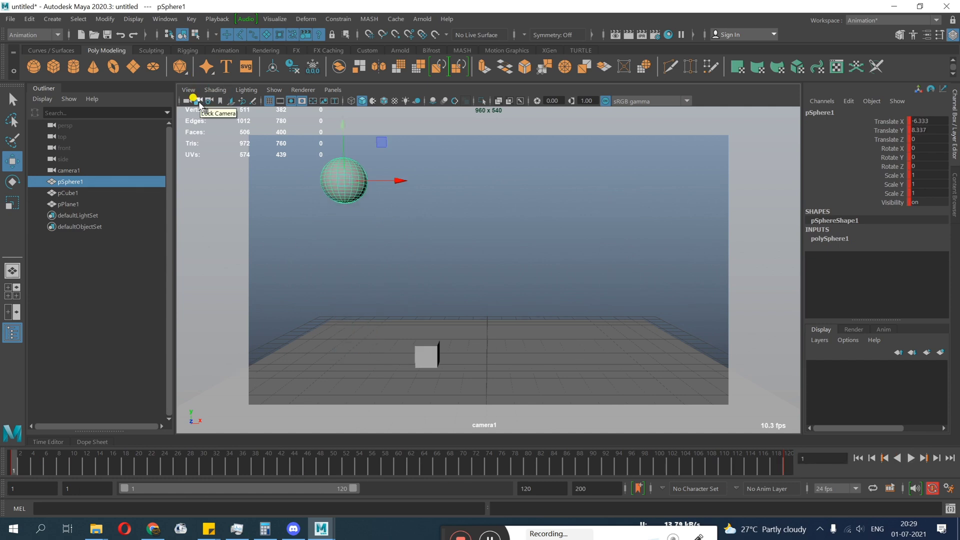
pyautogui.click(198, 101)
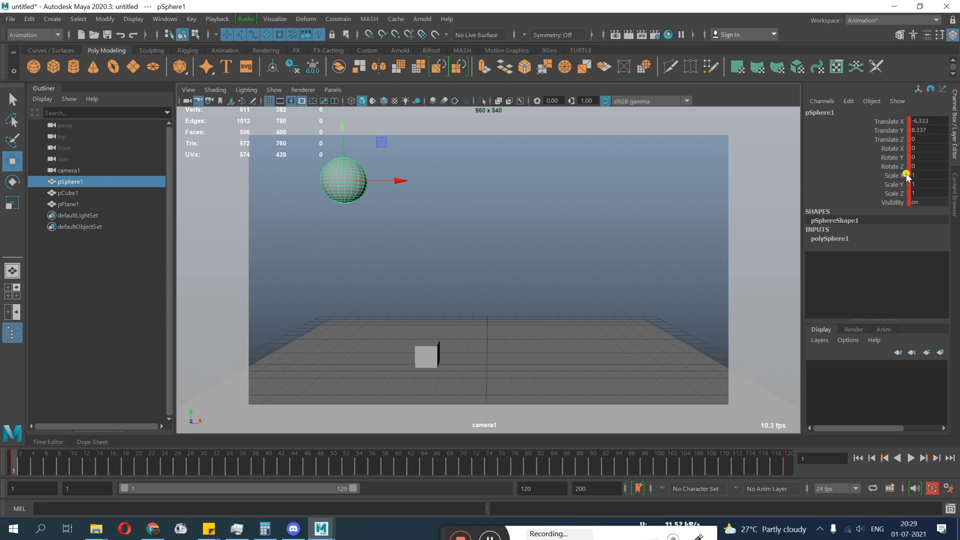
pyautogui.click(458, 256)
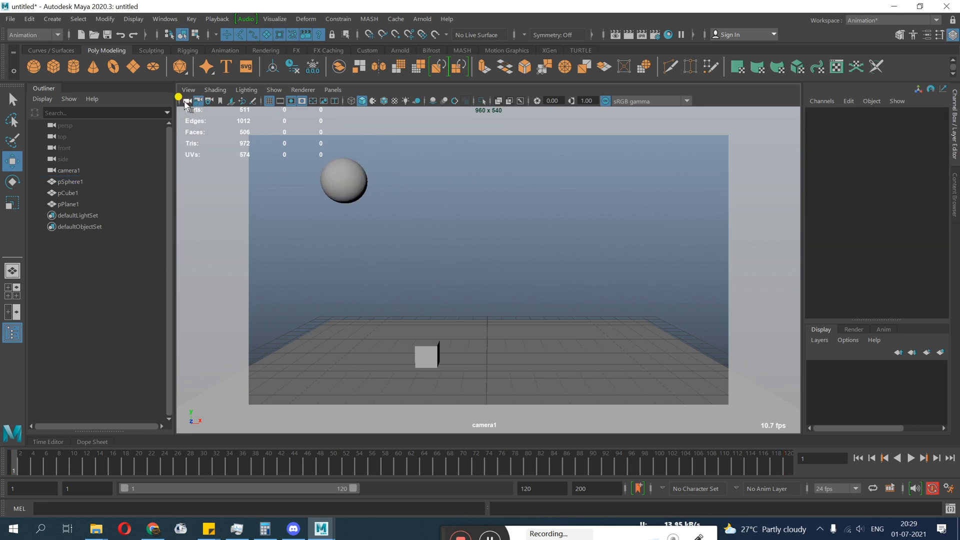
pyautogui.click(187, 102)
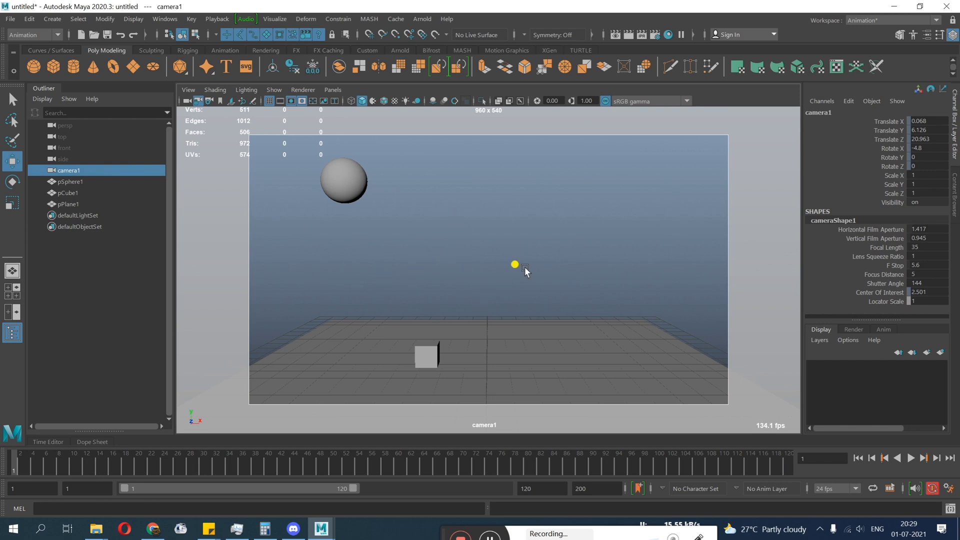
# - Switch to the perspective view and tumble it around the scene
pyautogui.press('space')
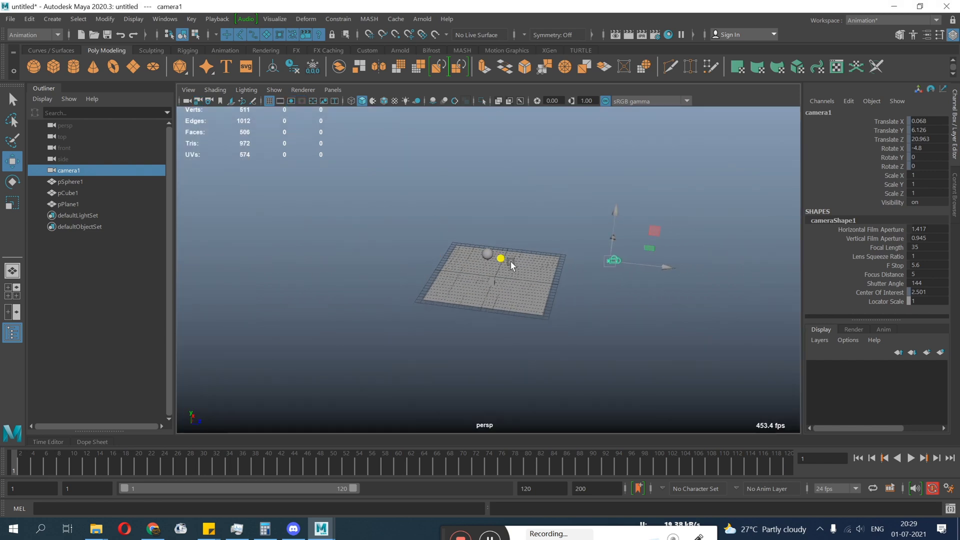
pyautogui.scroll(3, 624, 238)
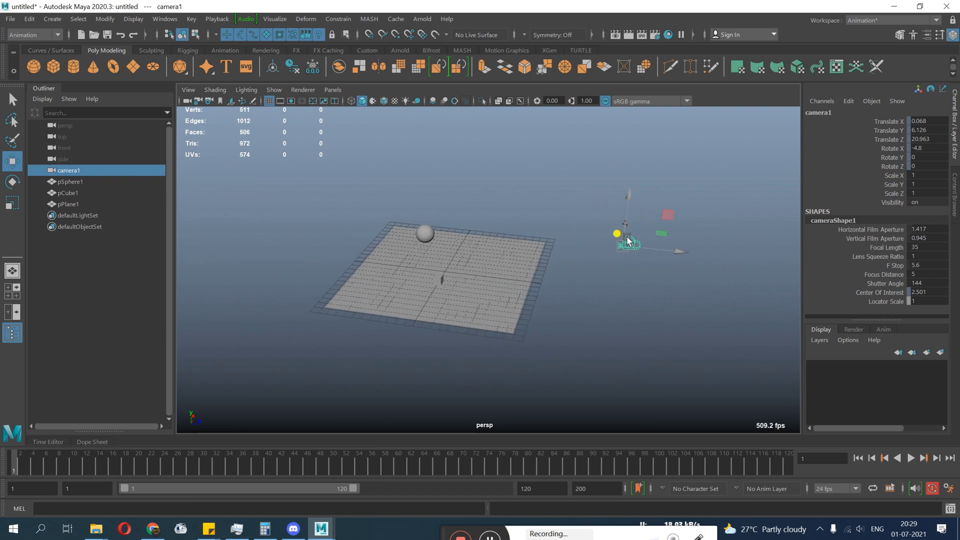
pyautogui.press('e')
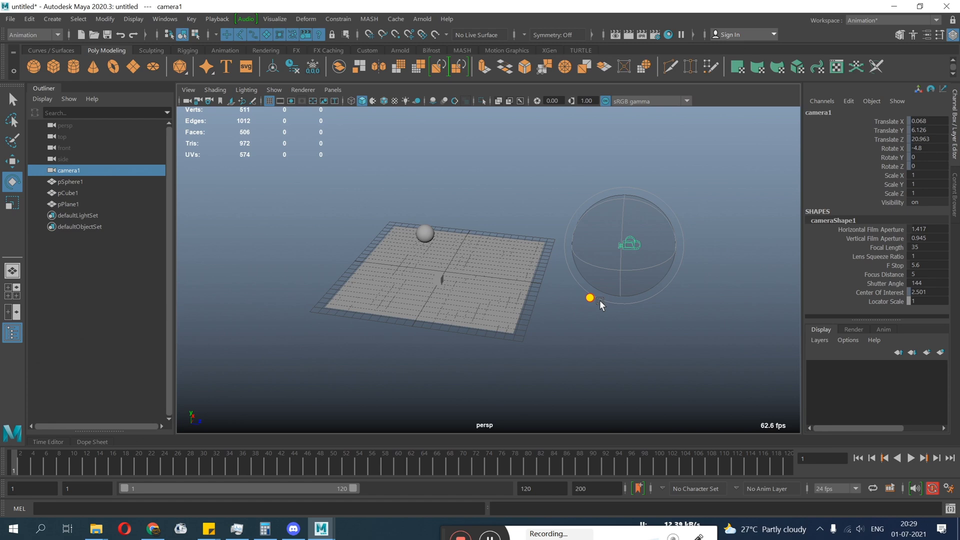
pyautogui.keyDown('alt'); pyautogui.moveTo(600, 300); pyautogui.dragTo(341, 100); pyautogui.keyUp('alt')
pyautogui.press('w')
# - Look through camera1 and play the animation through to frame 120, then stop
pyautogui.click(333, 91)
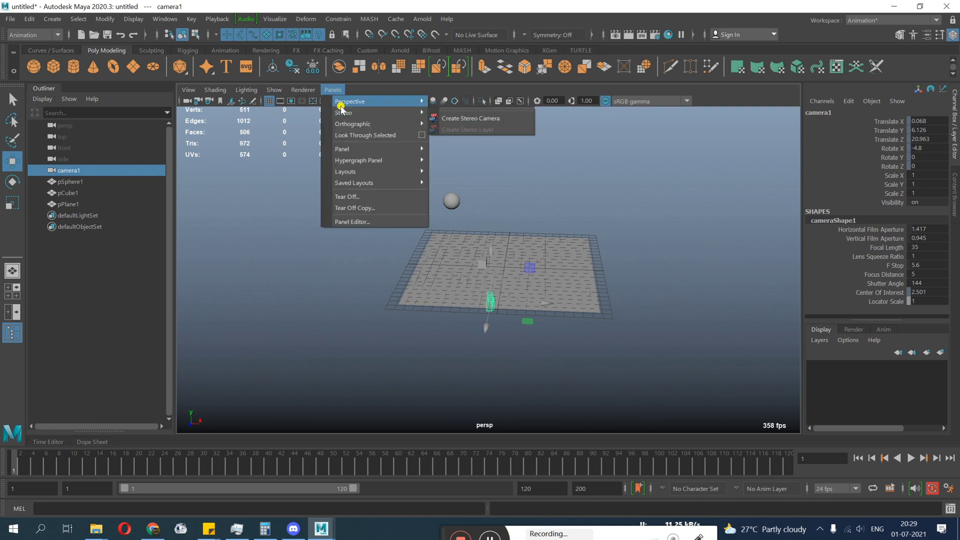
pyautogui.click(445, 102)
pyautogui.hotkey('alt', 'v')
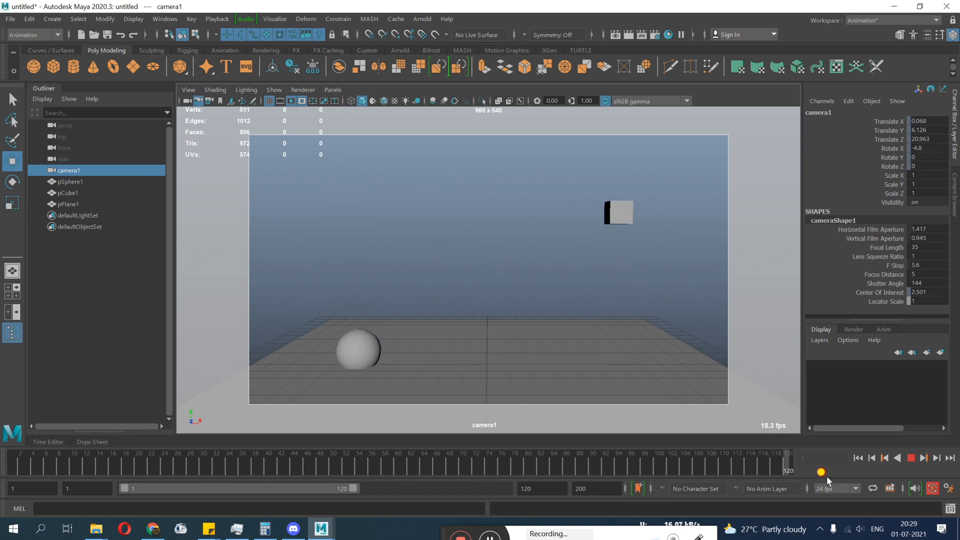
pyautogui.hotkey('alt', 'v')
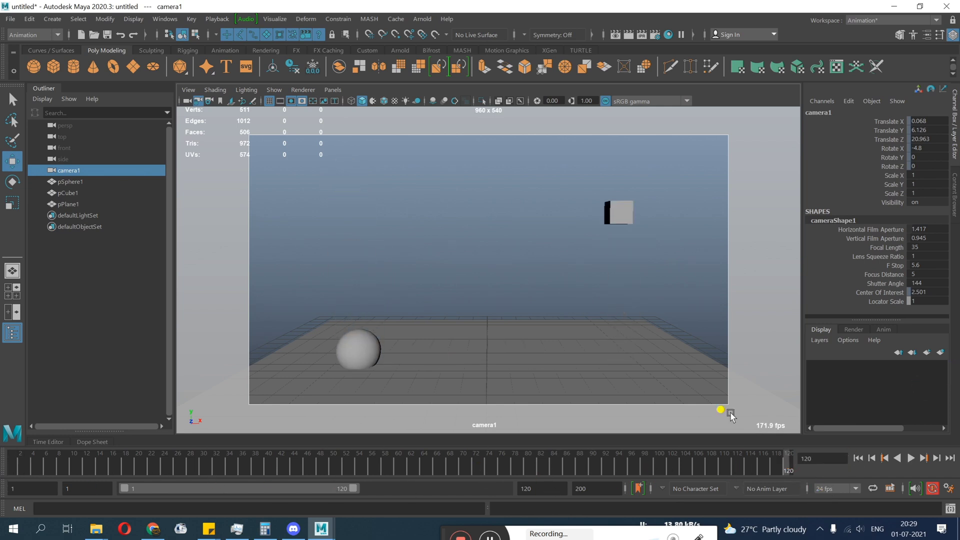
# - In Render Settings, choose the HD_1080 image size preset for 1920 x 1080 output
pyautogui.click(654, 34)
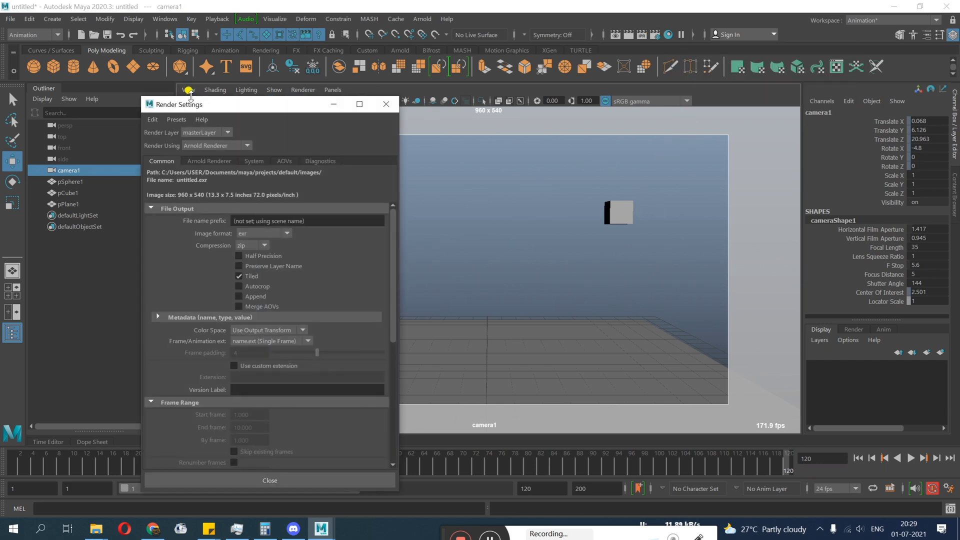
pyautogui.moveTo(192, 104); pyautogui.dragTo(648, 64)
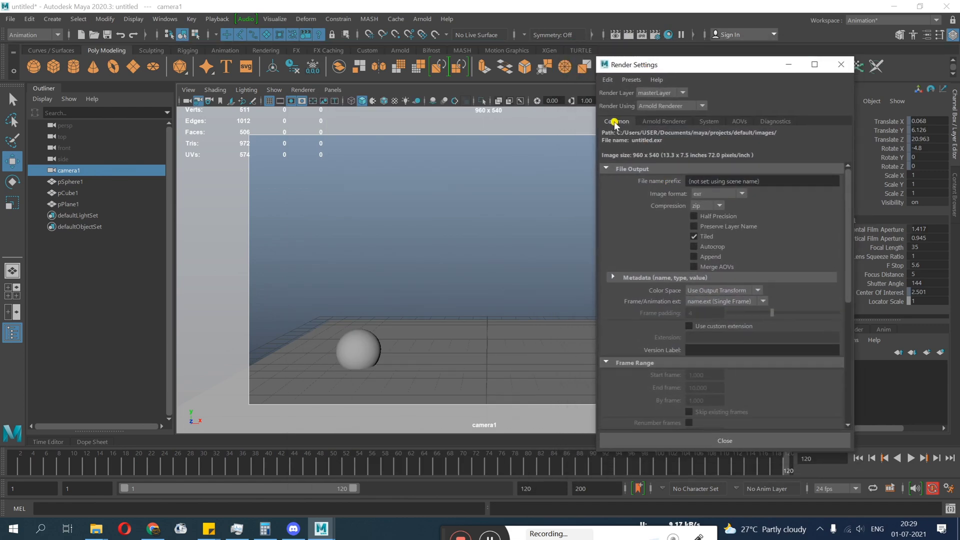
pyautogui.scroll(-10, 639, 214)
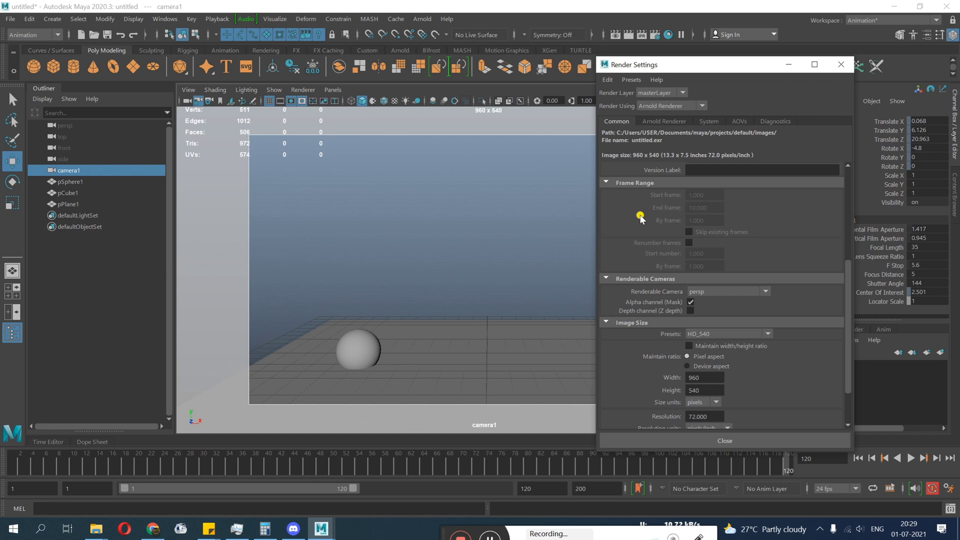
pyautogui.scroll(-1, 637, 258)
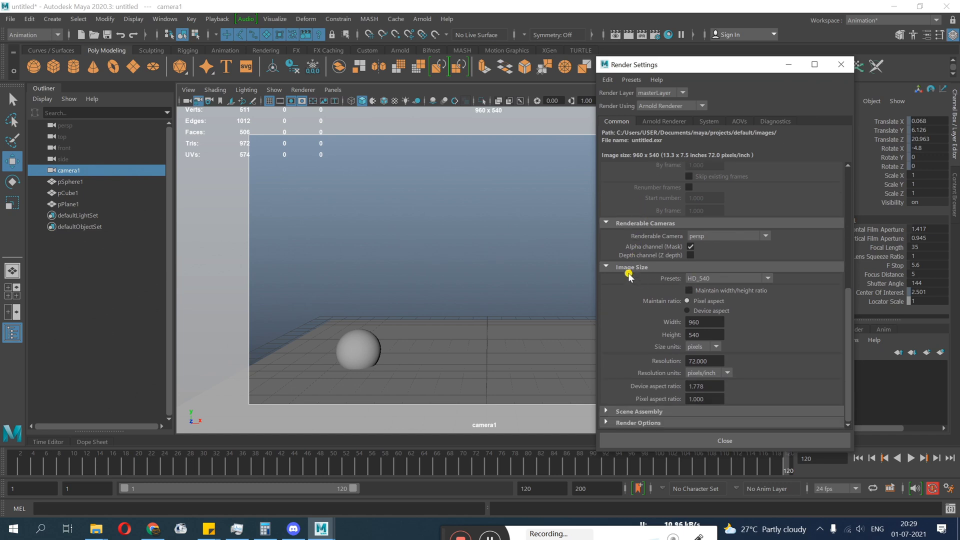
pyautogui.click(746, 280)
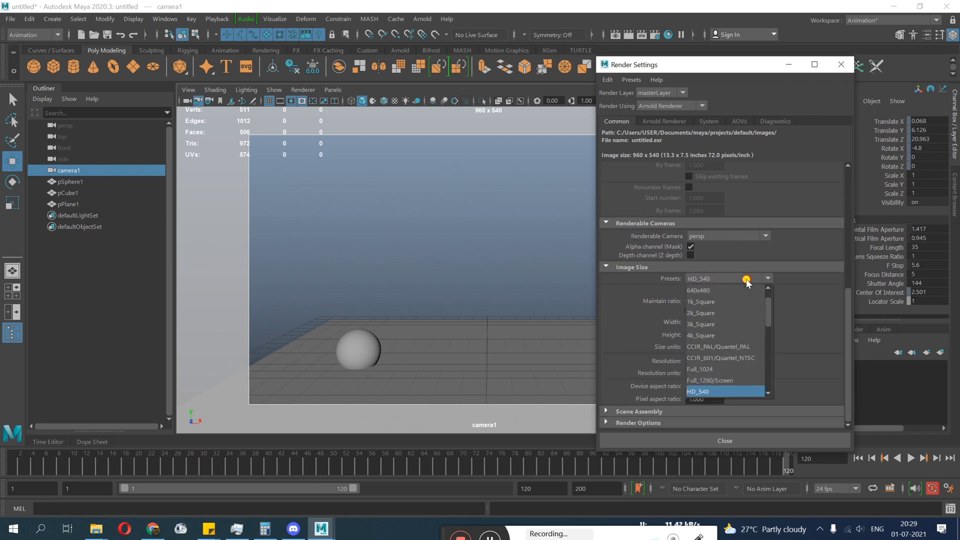
pyautogui.click(747, 279)
pyautogui.click(747, 279)
pyautogui.scroll(2, 744, 320)
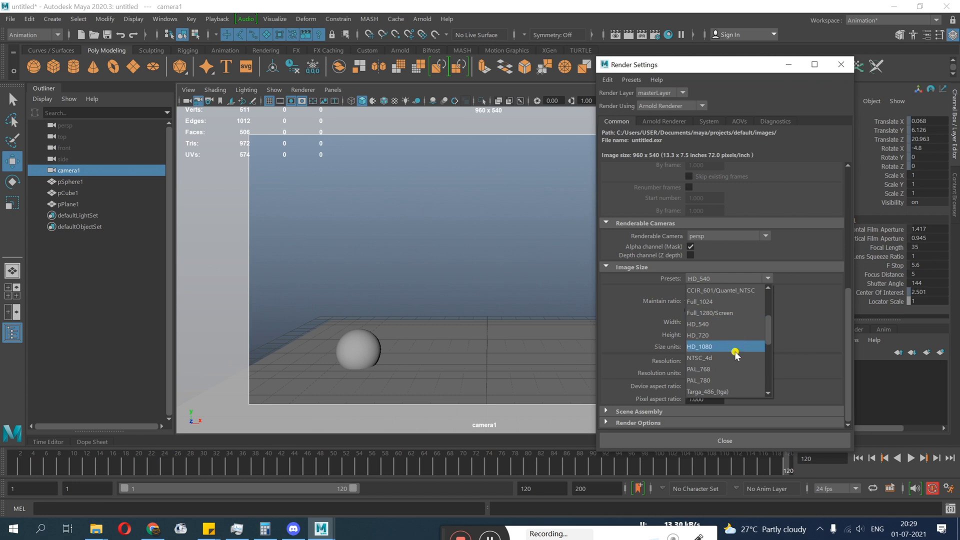
pyautogui.click(728, 348)
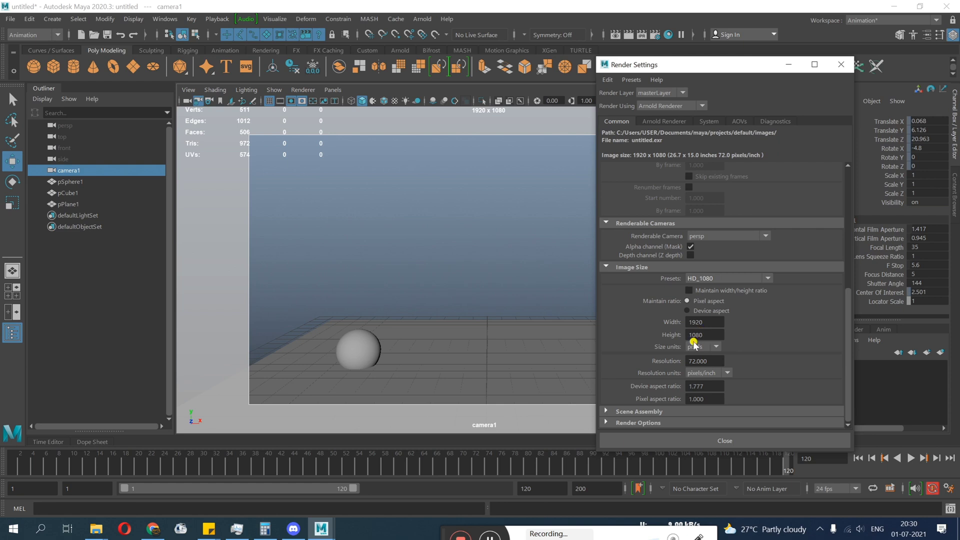
pyautogui.moveTo(738, 69); pyautogui.dragTo(654, 83)
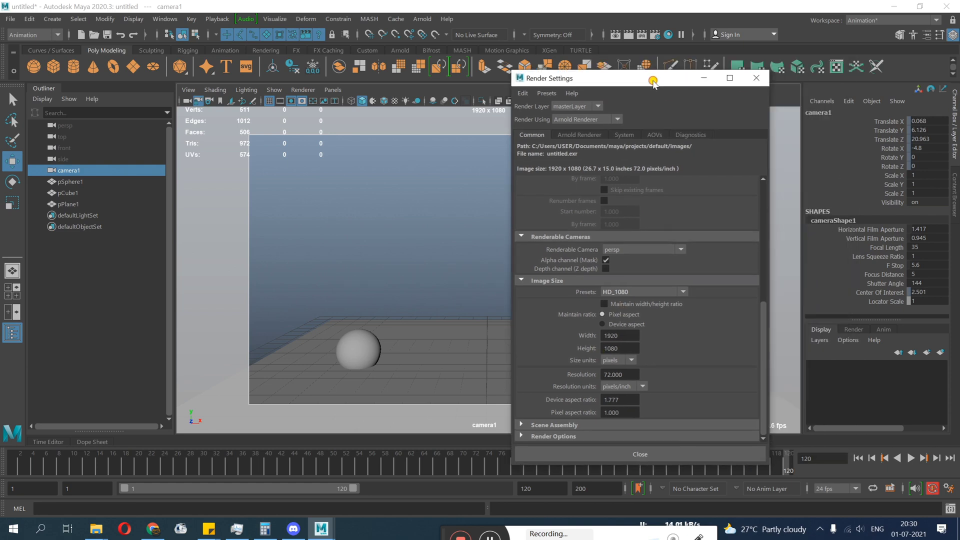
# - Close Render Settings, deselect camera1, and play the animation before returning to frame 1
pyautogui.click(758, 80)
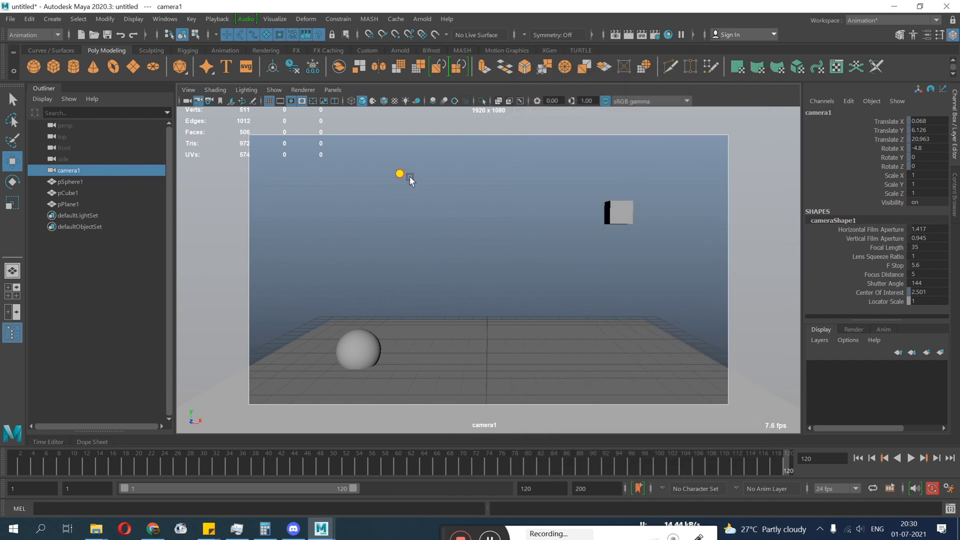
pyautogui.click(411, 180)
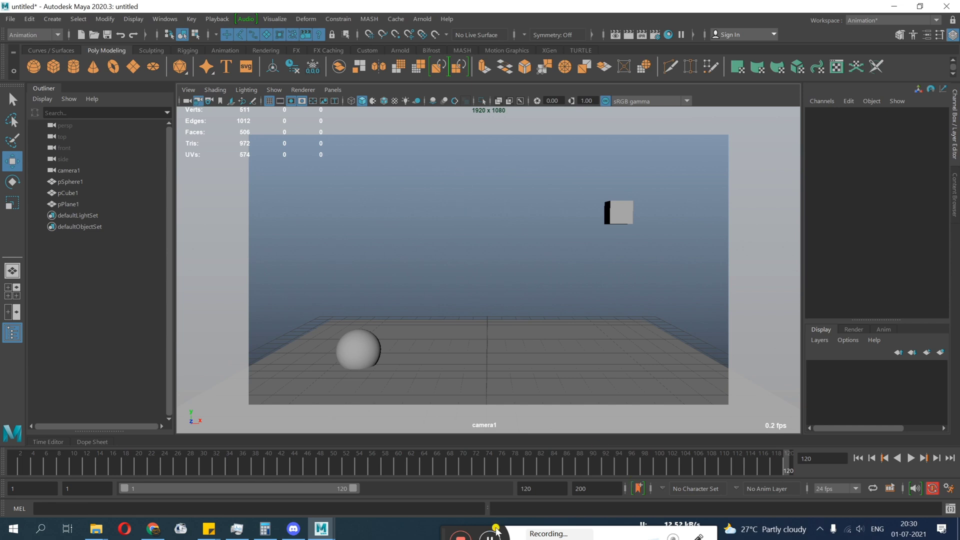
pyautogui.moveTo(448, 536); pyautogui.dragTo(452, 498)
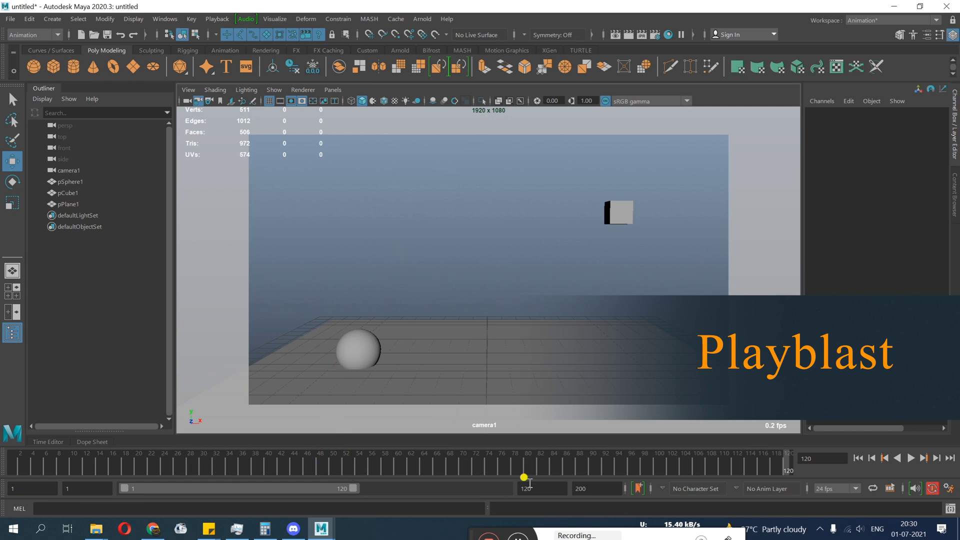
pyautogui.hotkey('alt', 'v')
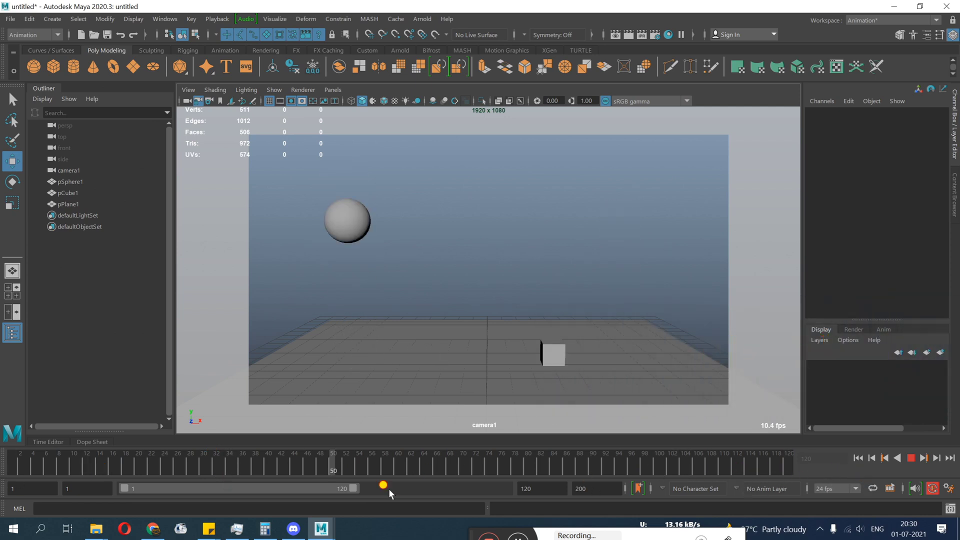
pyautogui.click(7, 474)
# - Open Playblast Options from the time slider's right-click menu, leaving the format unchanged
pyautogui.rightClick(16, 464)
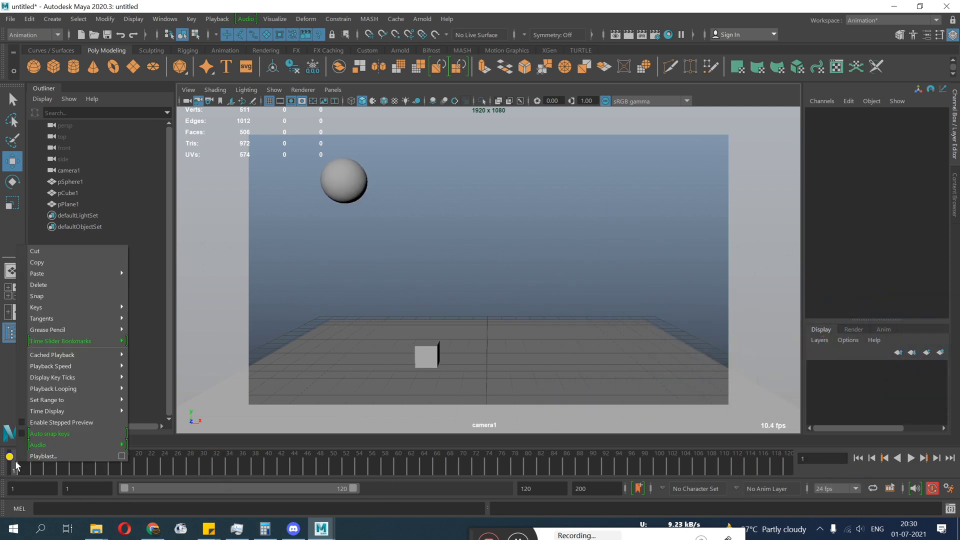
pyautogui.click(124, 456)
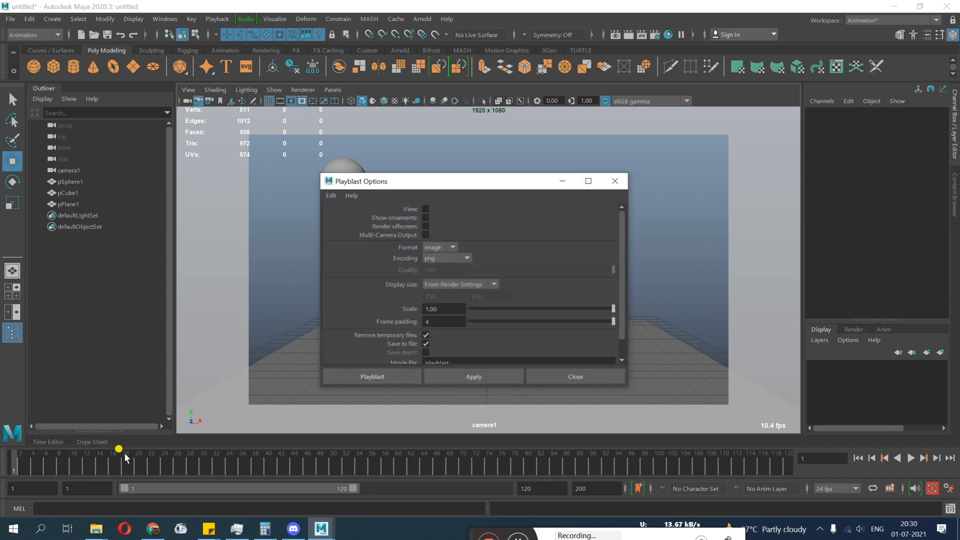
pyautogui.click(450, 248)
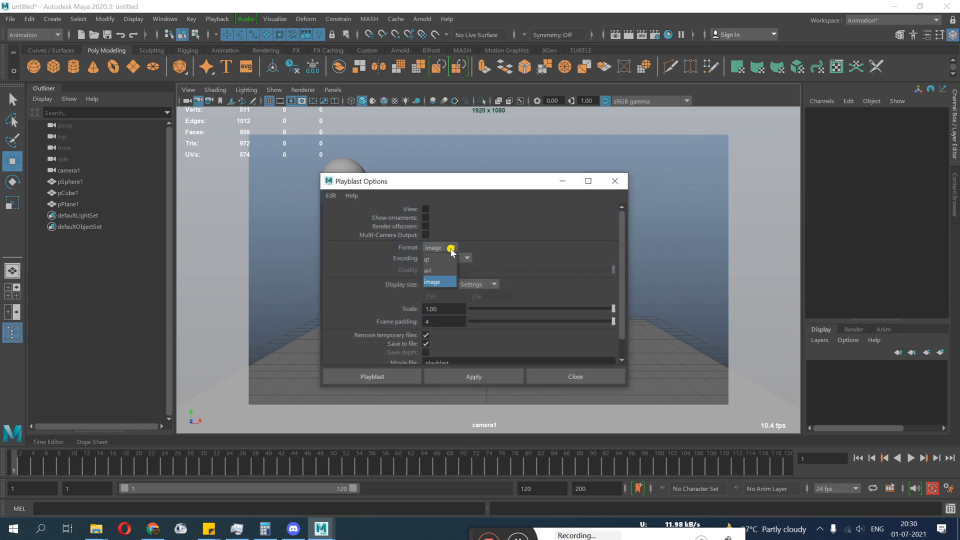
pyautogui.click(493, 228)
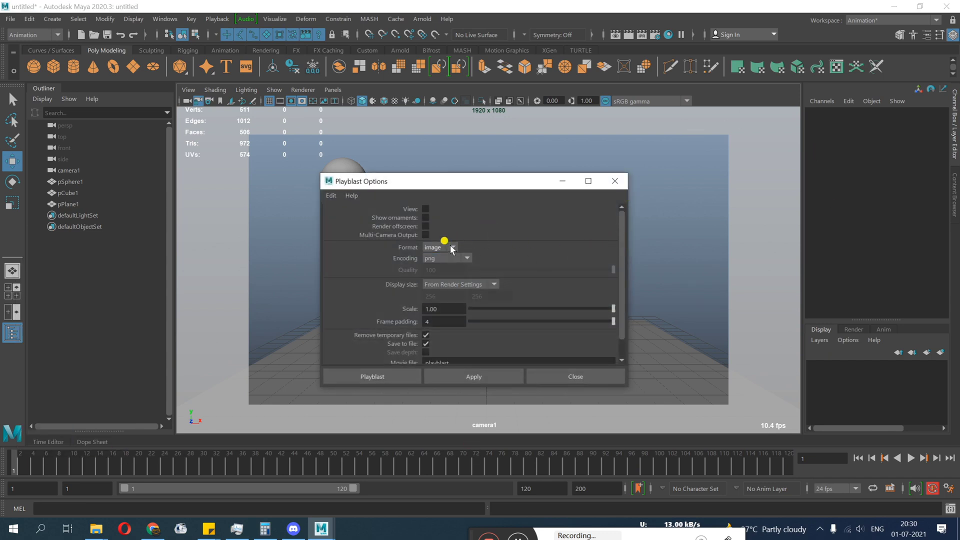
pyautogui.click(616, 180)
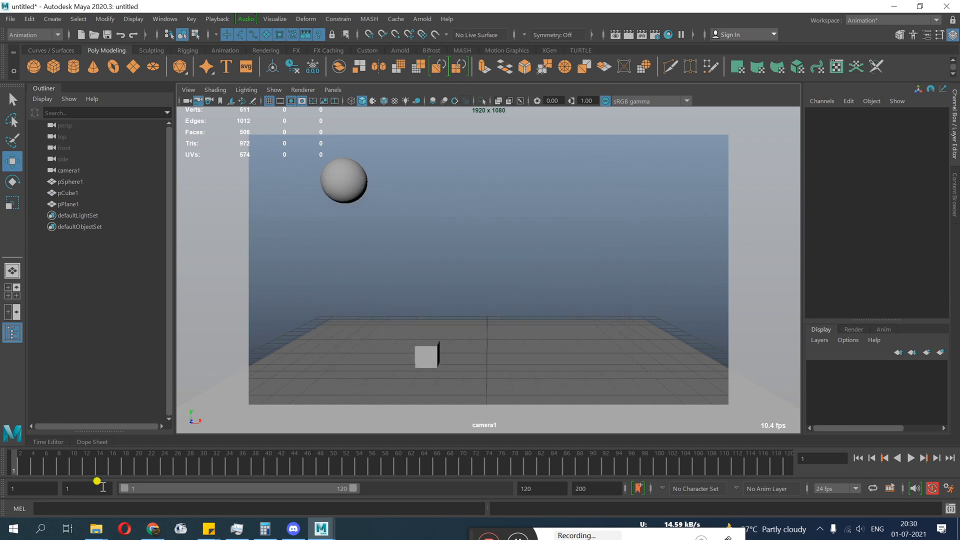
pyautogui.rightClick(70, 466)
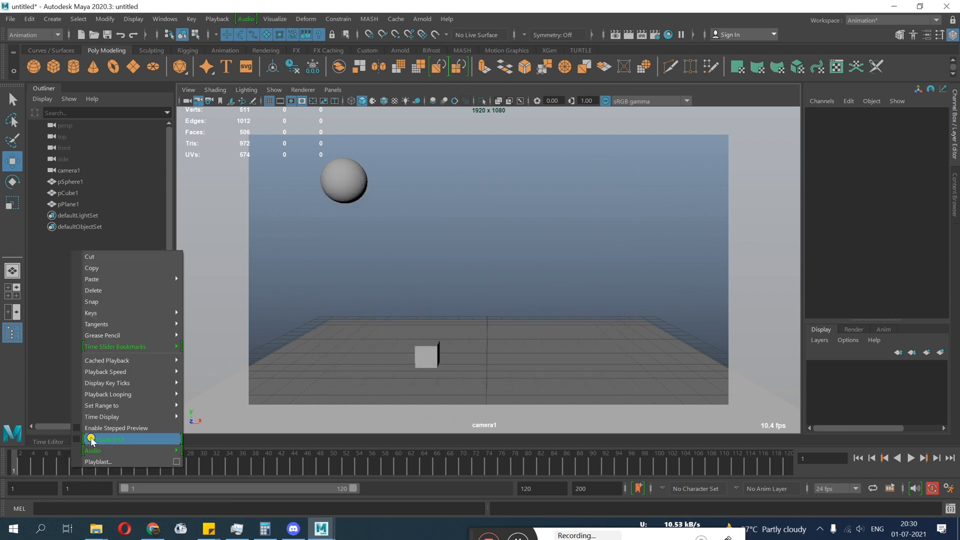
pyautogui.click(175, 462)
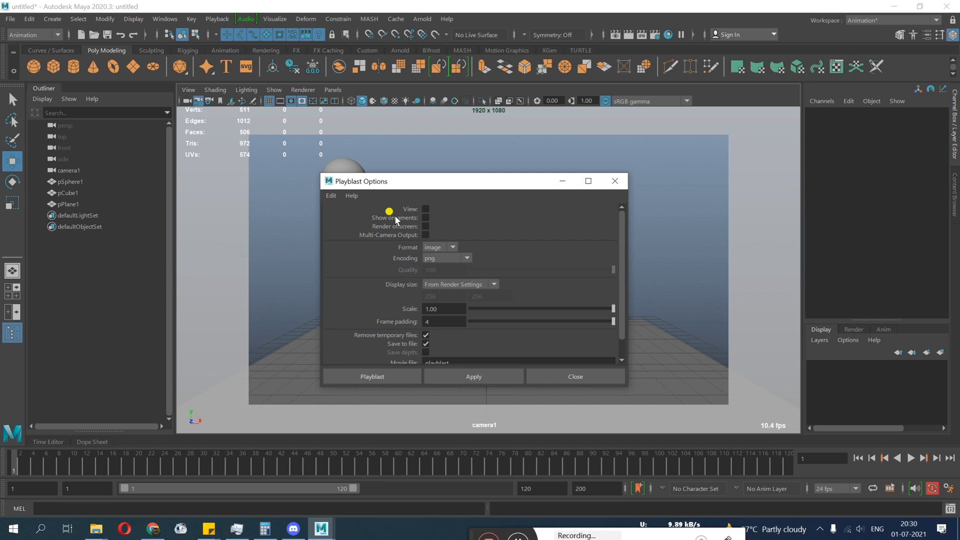
# - Reset Playblast Options via Edit > Reset Settings, leaving avi format at 0.50 scale
pyautogui.click(331, 195)
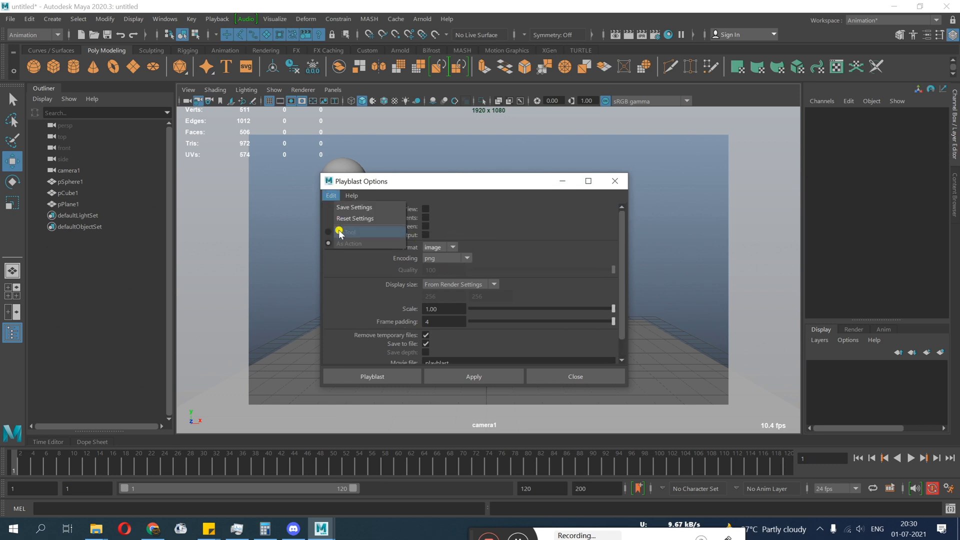
pyautogui.click(347, 220)
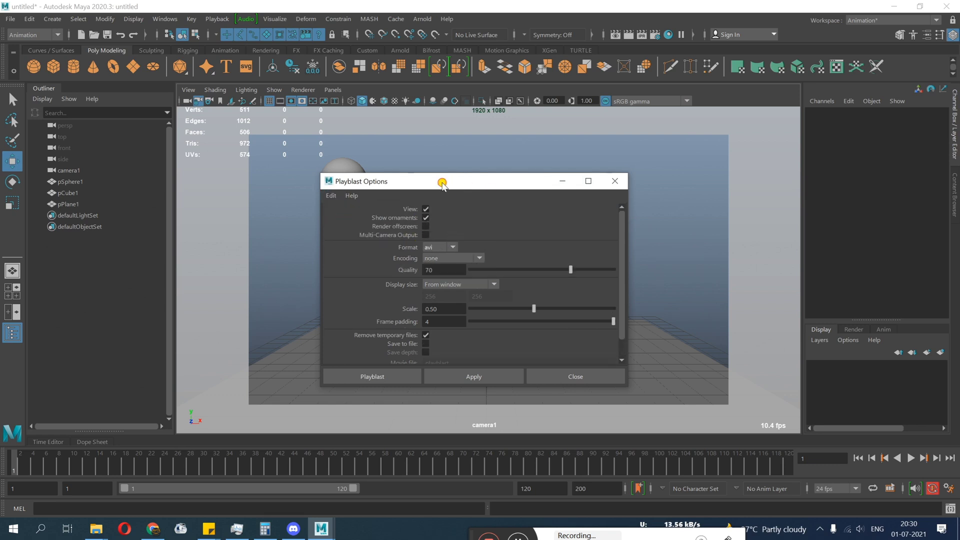
pyautogui.moveTo(442, 182); pyautogui.dragTo(444, 153)
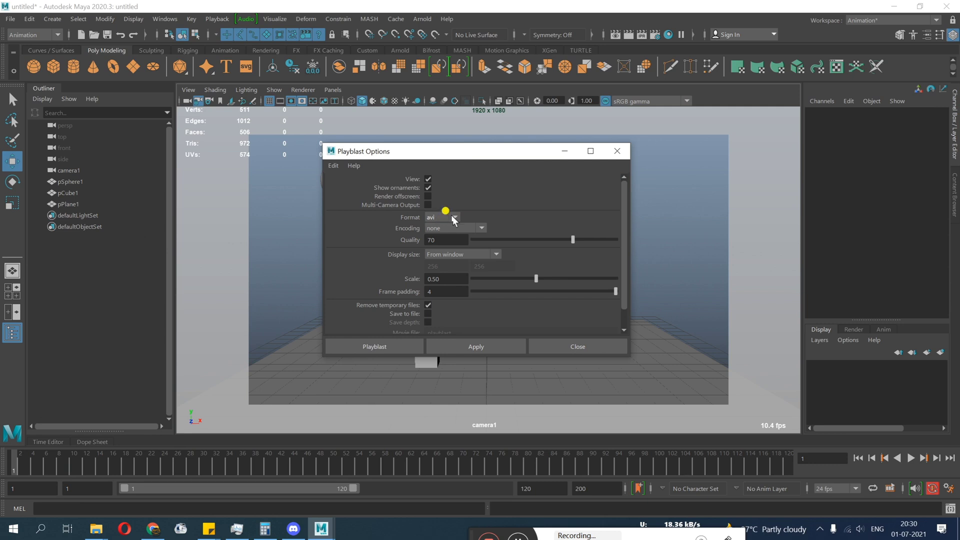
pyautogui.click(451, 218)
pyautogui.click(461, 200)
pyautogui.click(446, 217)
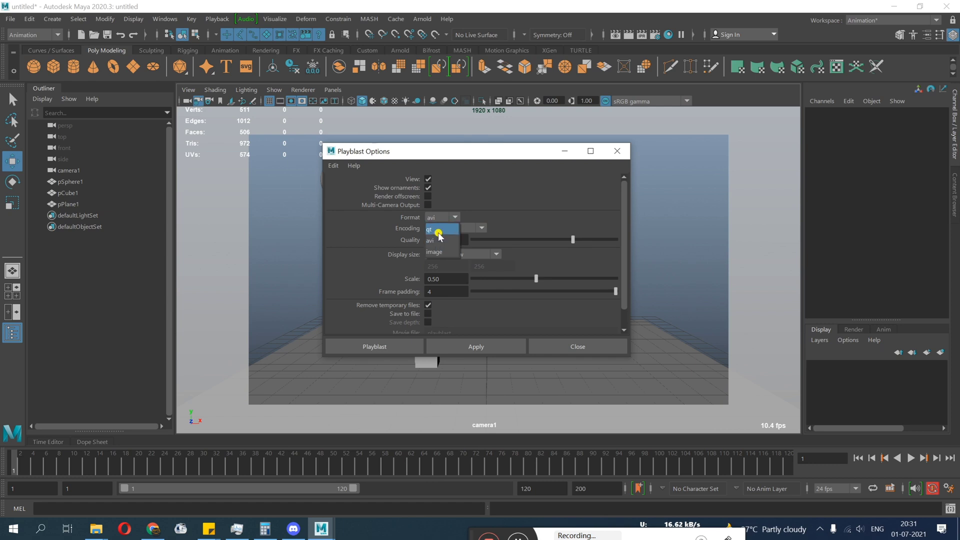
# - Set the playblast to qt with H.264 encoding, render-settings size, scale 0.50 and frame padding 4
pyautogui.click(437, 230)
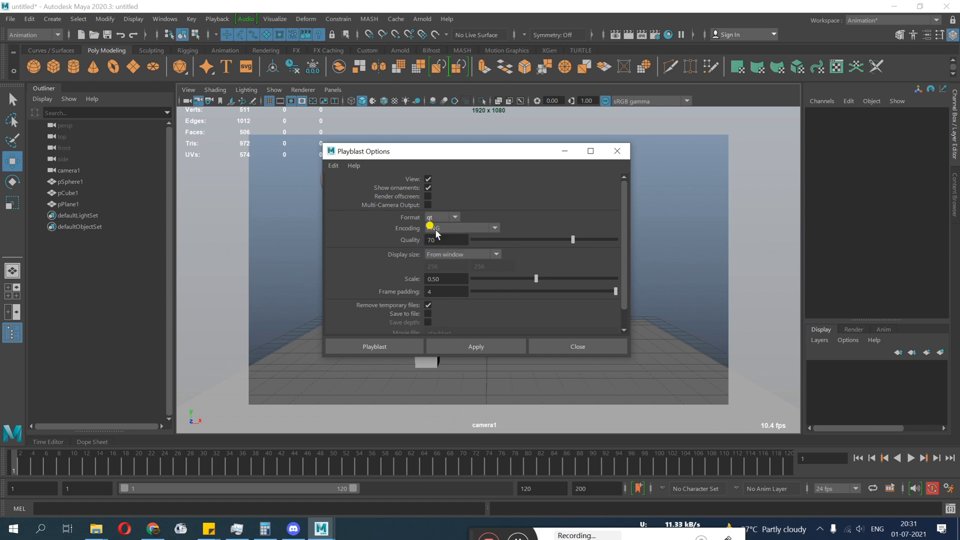
pyautogui.click(439, 228)
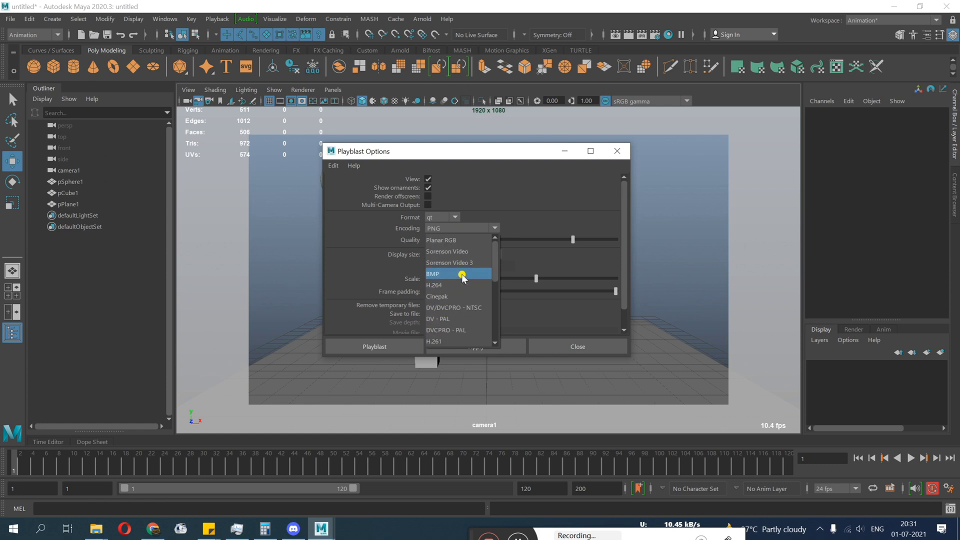
pyautogui.click(458, 285)
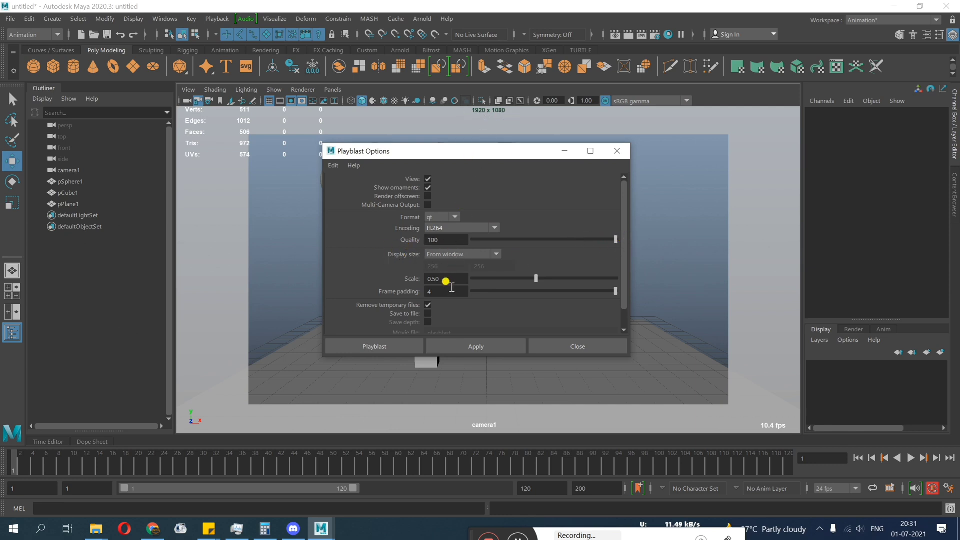
pyautogui.click(471, 255)
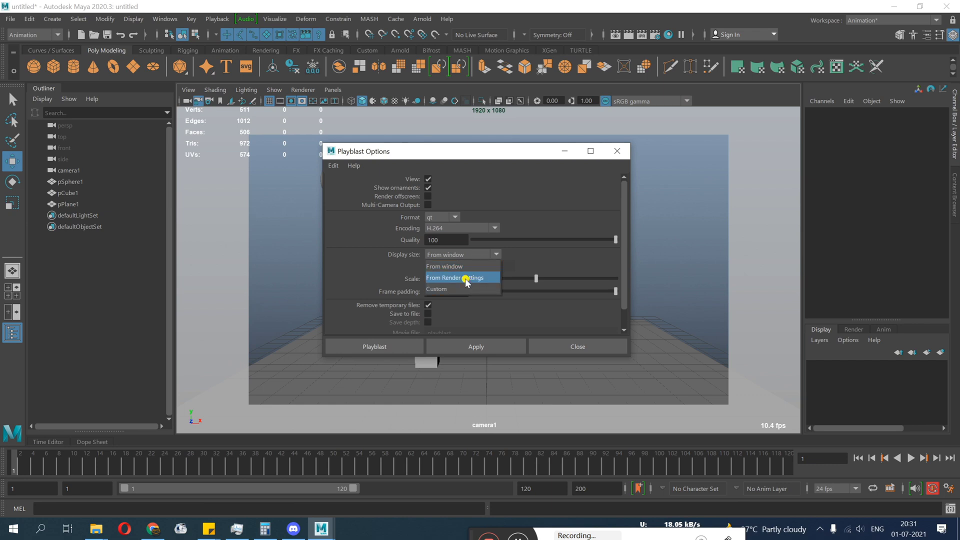
pyautogui.click(466, 279)
pyautogui.doubleClick(452, 280)
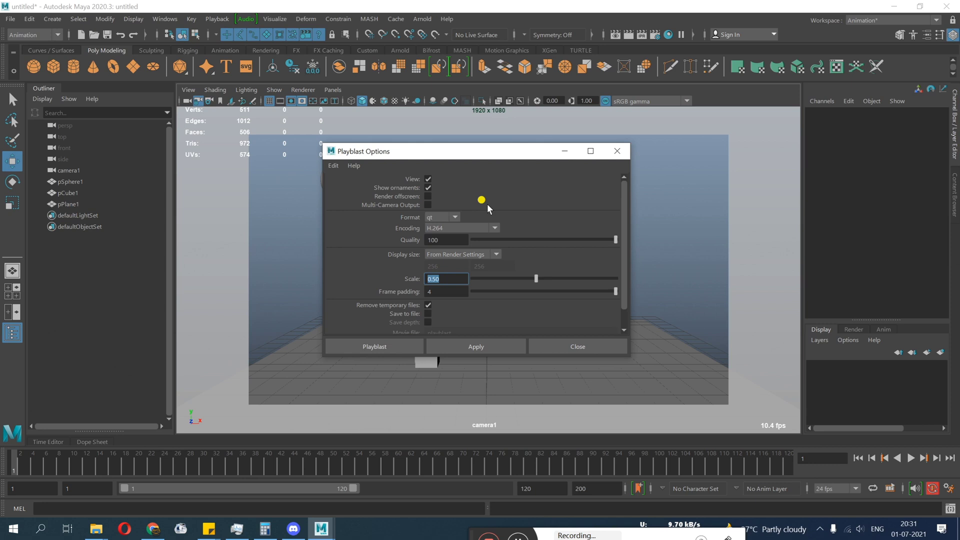
pyautogui.doubleClick(445, 292)
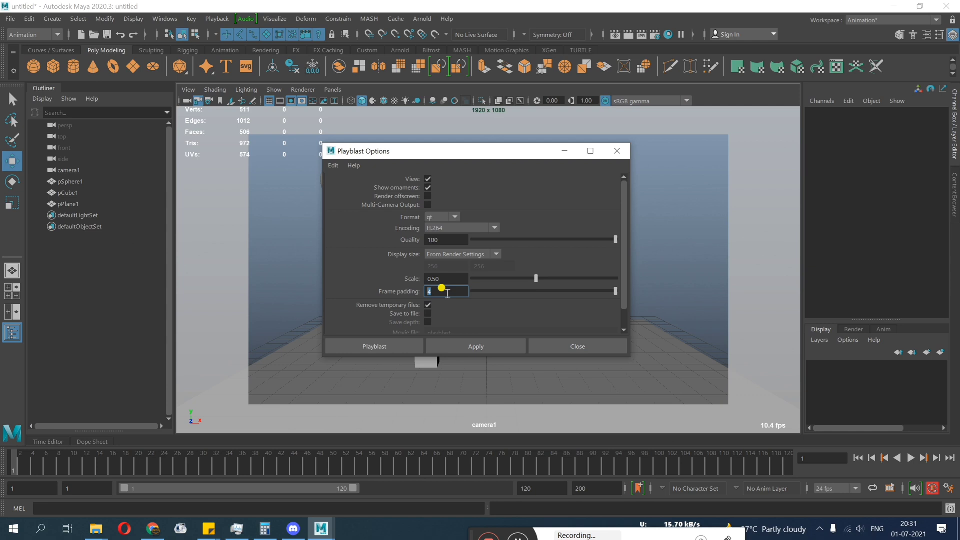
pyautogui.press('Return')
pyautogui.scroll(-1, 445, 309)
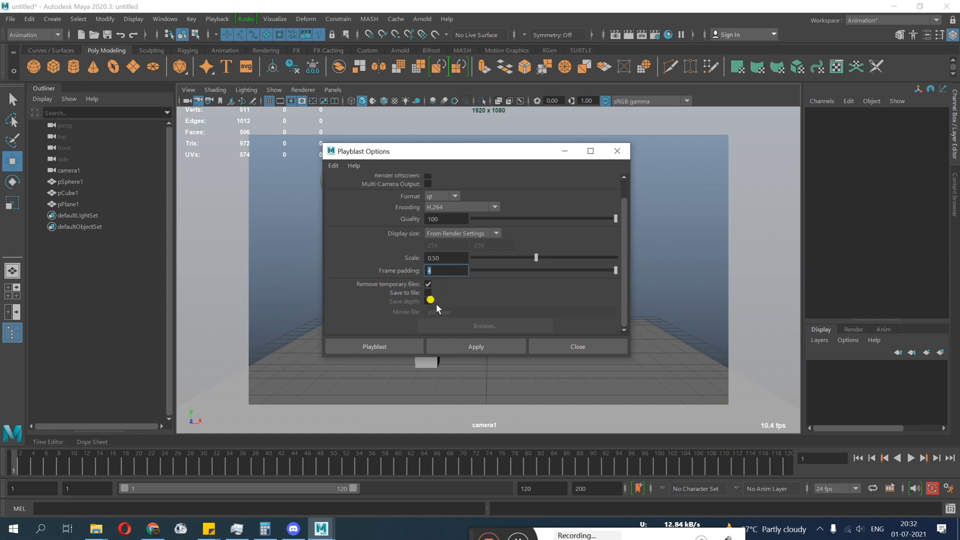
# - Render the qt playblast, review blast12 in the player, and close it
pyautogui.press('super')
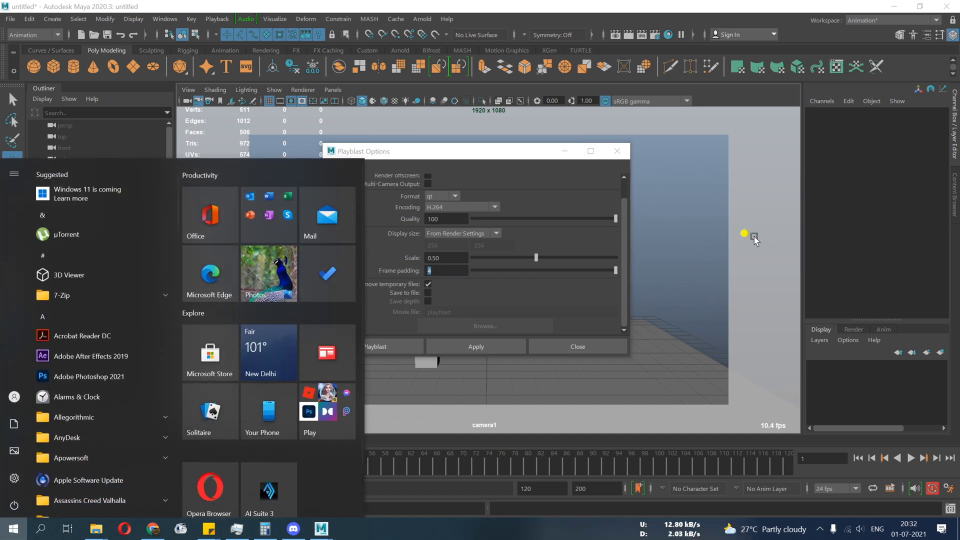
pyautogui.click(523, 265)
pyautogui.click(372, 346)
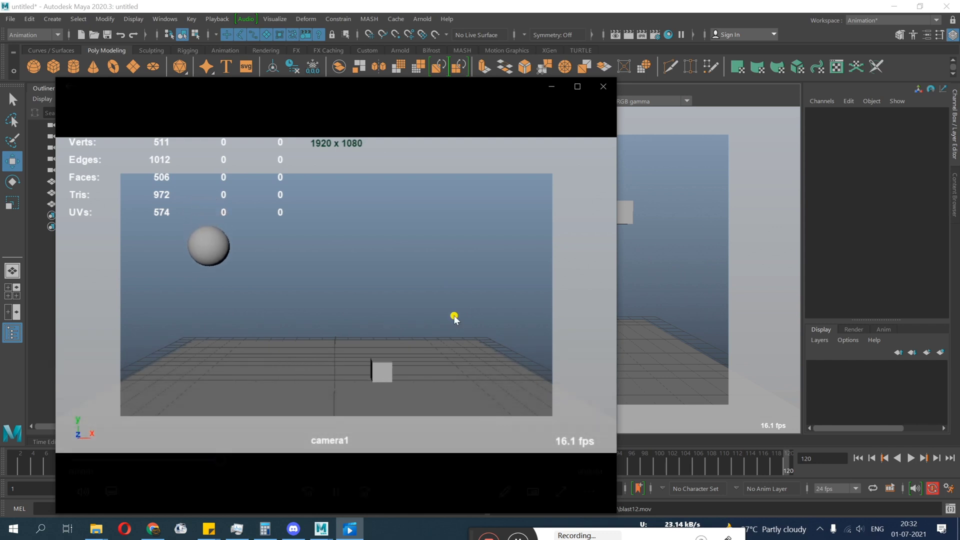
pyautogui.moveTo(364, 93); pyautogui.dragTo(482, 75)
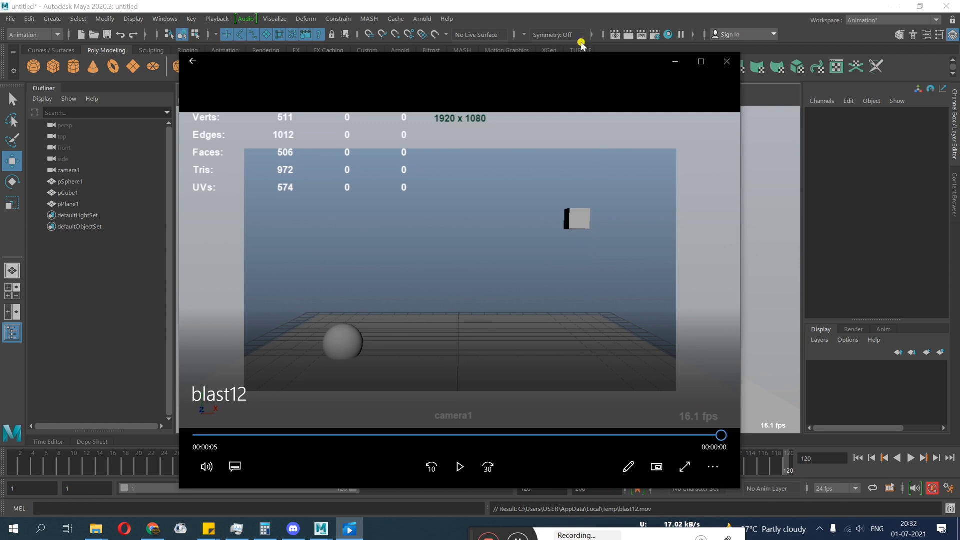
pyautogui.moveTo(567, 55); pyautogui.dragTo(643, 50)
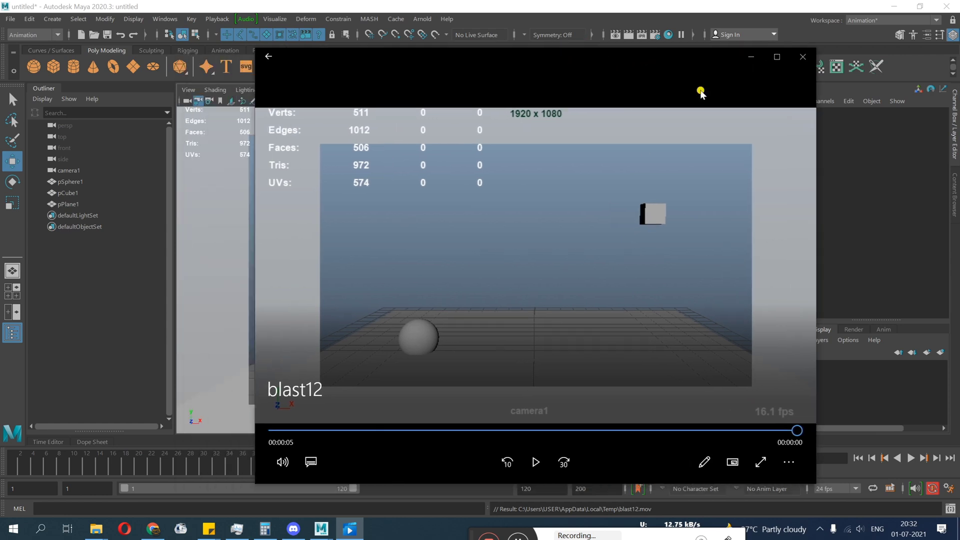
pyautogui.click(803, 56)
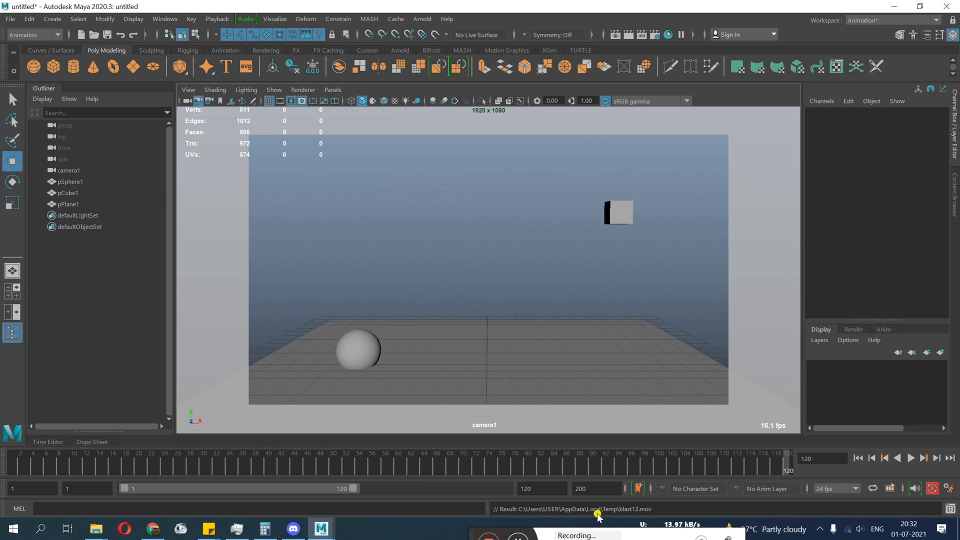
# - Replace the old Run entry with %temp% to open the Temp folder
pyautogui.click(14, 528)
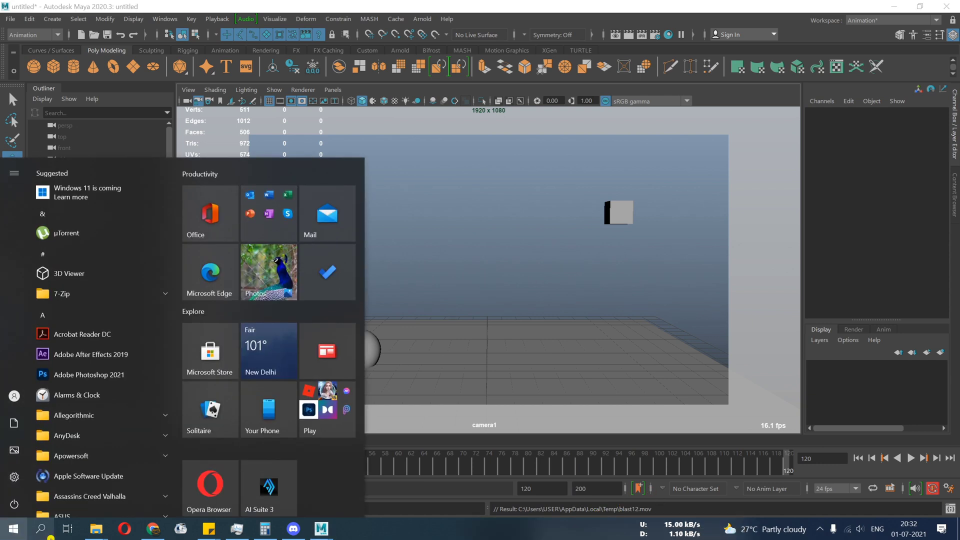
pyautogui.moveTo(217, 531)
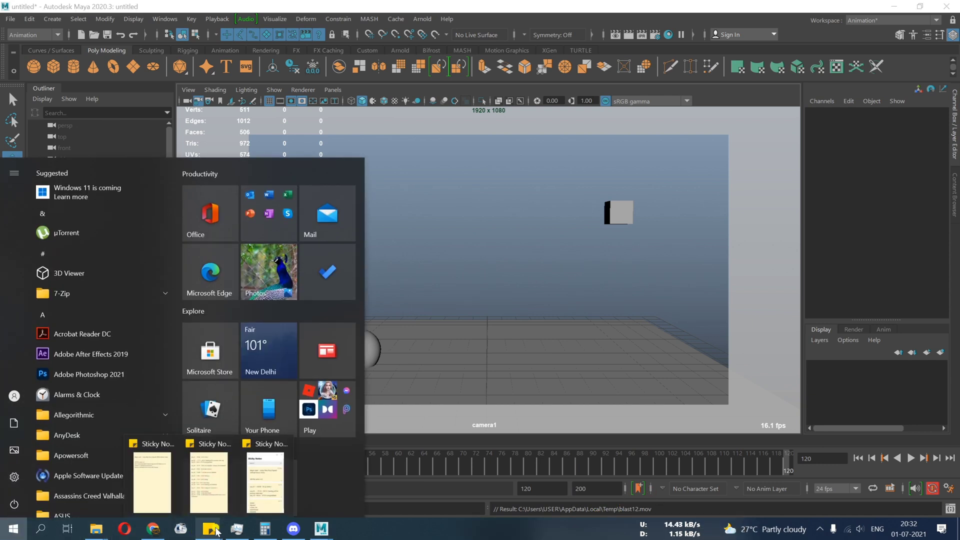
pyautogui.press('super+r')
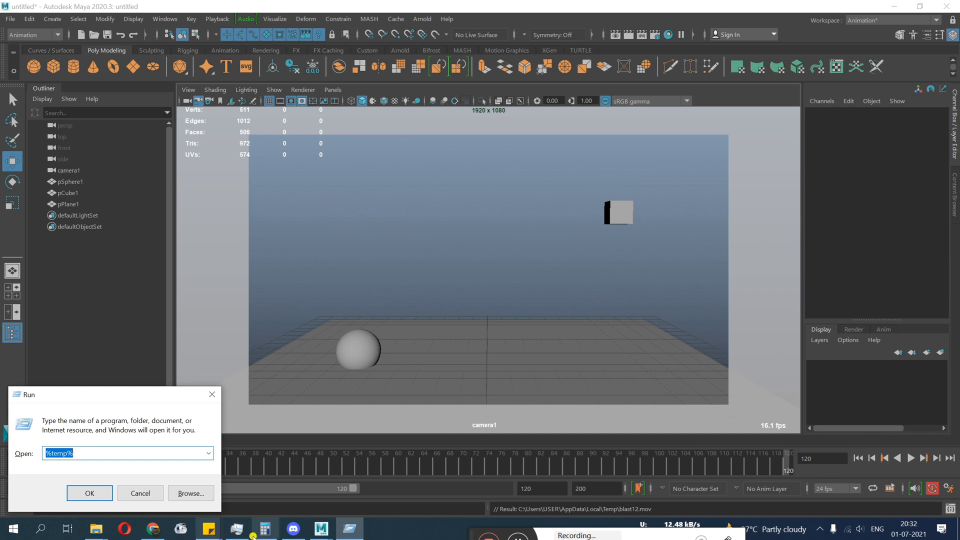
pyautogui.doubleClick(97, 454)
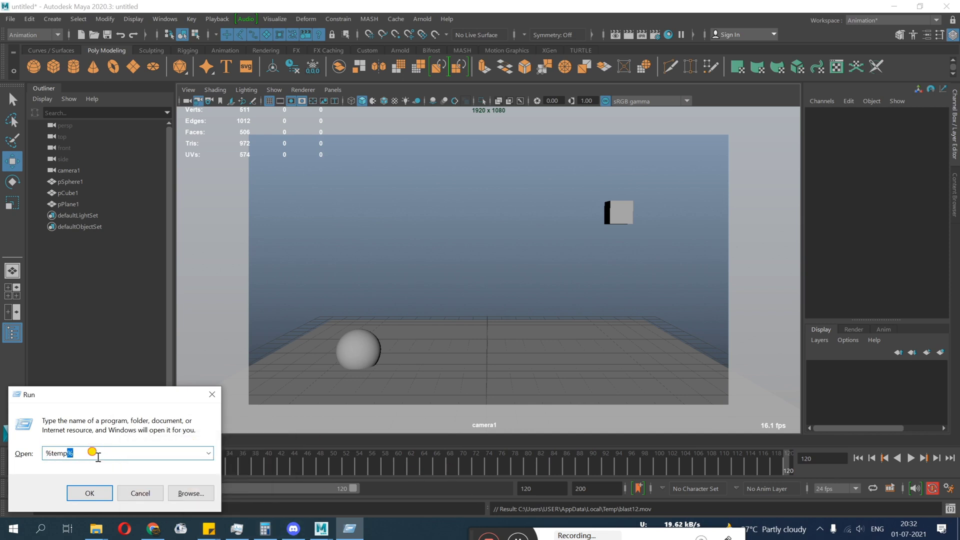
pyautogui.moveTo(97, 457); pyautogui.dragTo(1, 451)
pyautogui.press('BackSpace')
pyautogui.press('BackSpace')
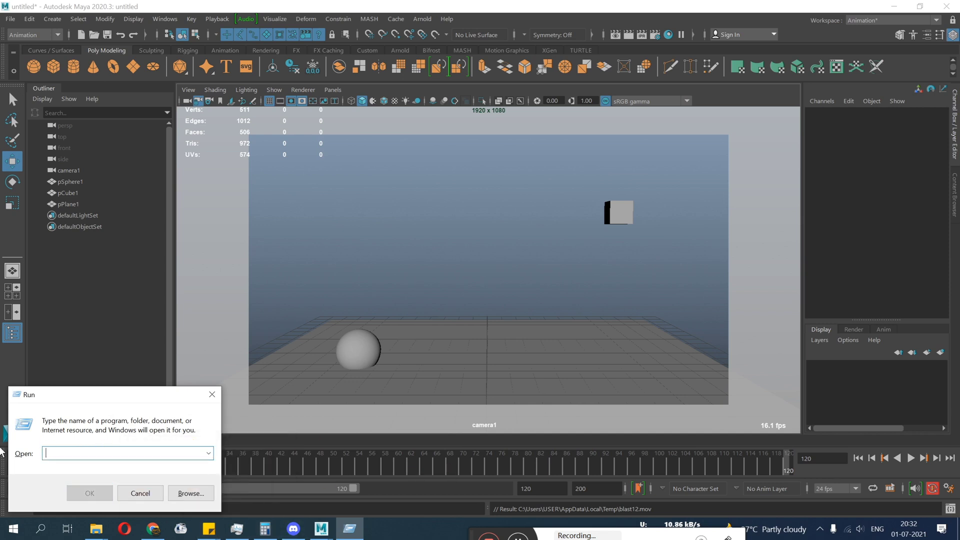
pyautogui.write('%tem')
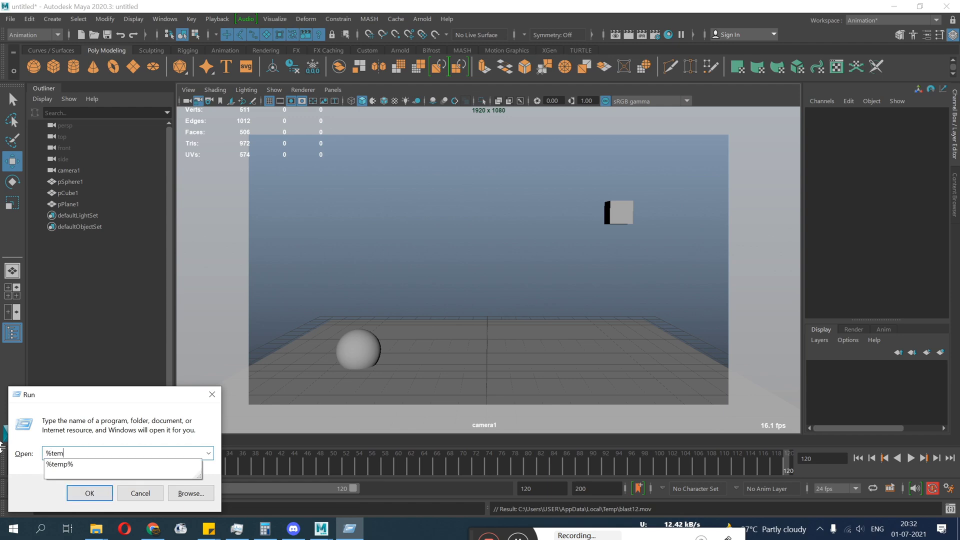
pyautogui.write('p%')
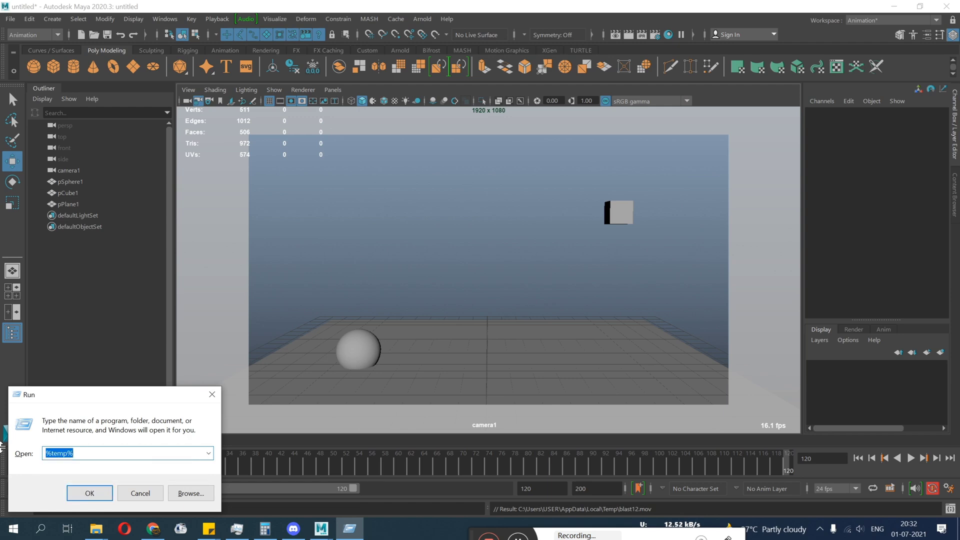
pyautogui.press('Return')
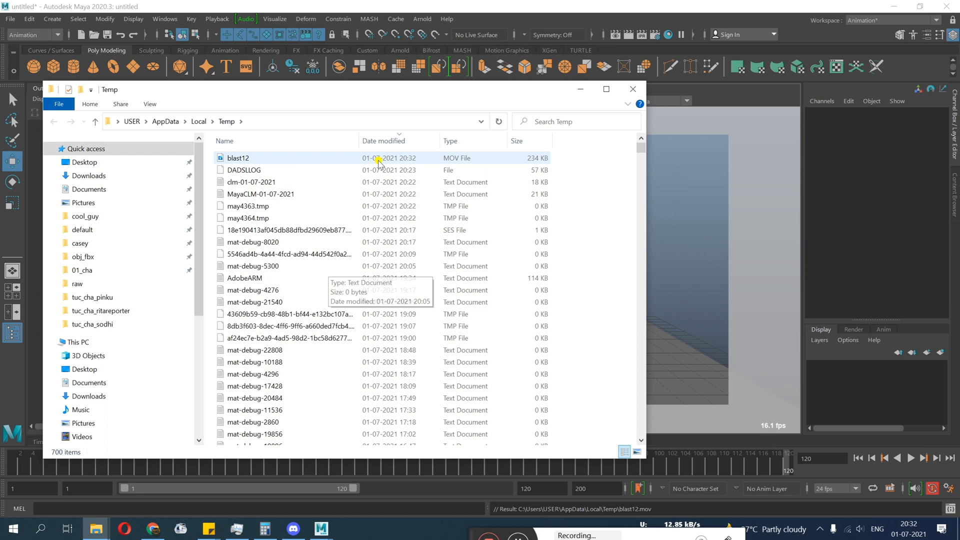
# - Refresh the Temp folder and select the 234 KB blast12 MOV file
pyautogui.rightClick(594, 182)
pyautogui.click(608, 226)
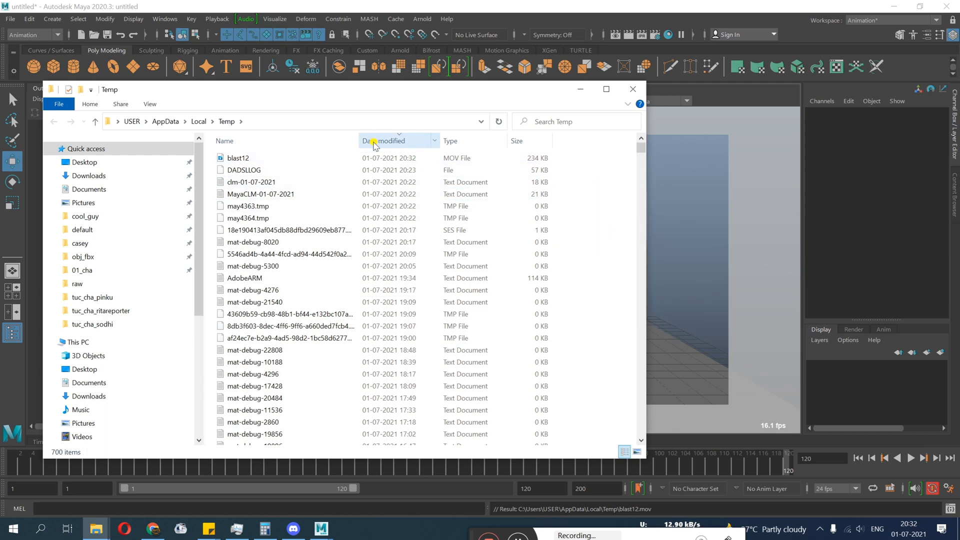
pyautogui.click(260, 159)
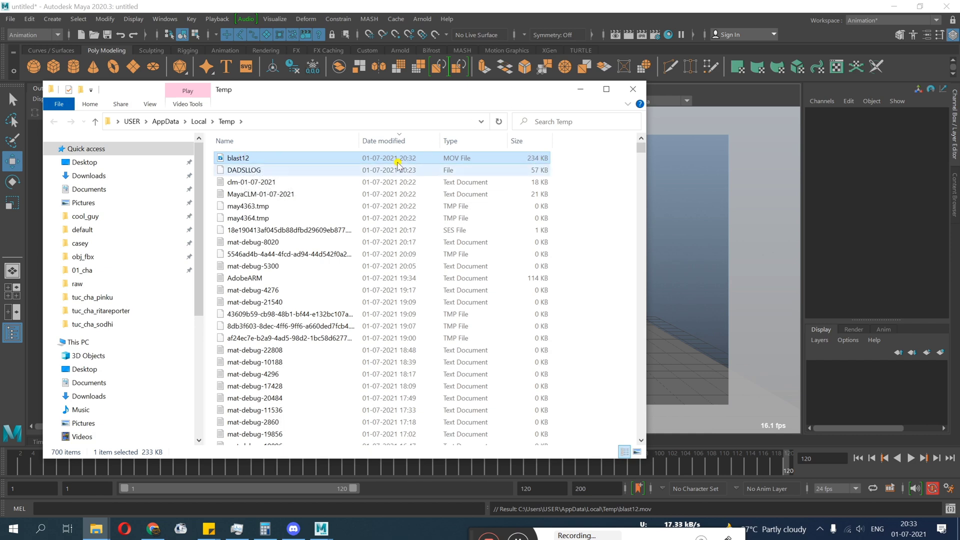
# - Open Playblast Options from the time slider and set Format to avi
pyautogui.click(580, 93)
pyautogui.rightClick(413, 457)
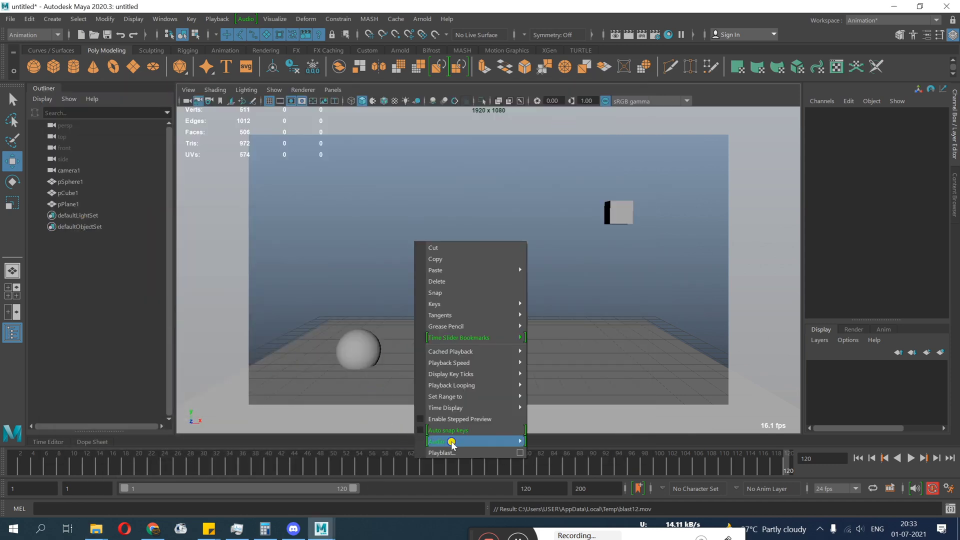
pyautogui.click(522, 447)
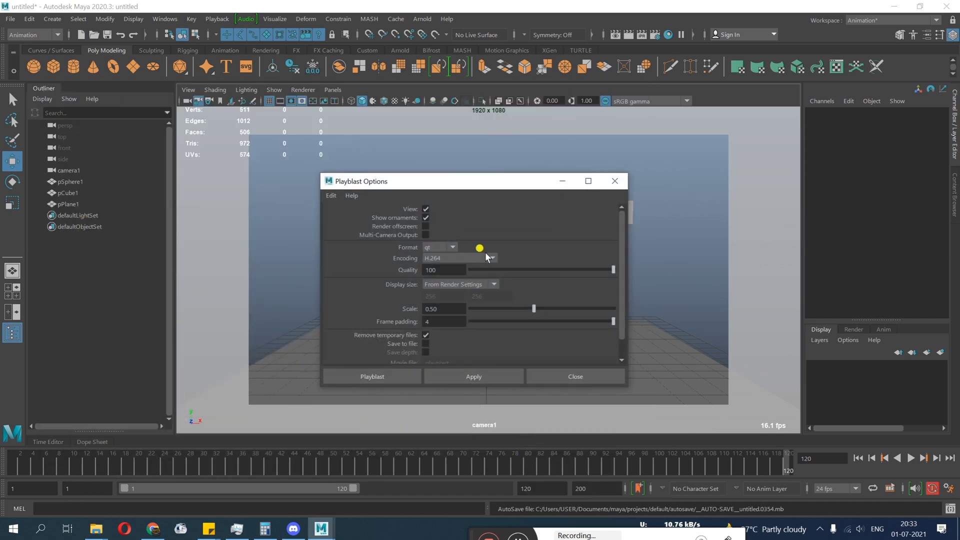
pyautogui.click(452, 248)
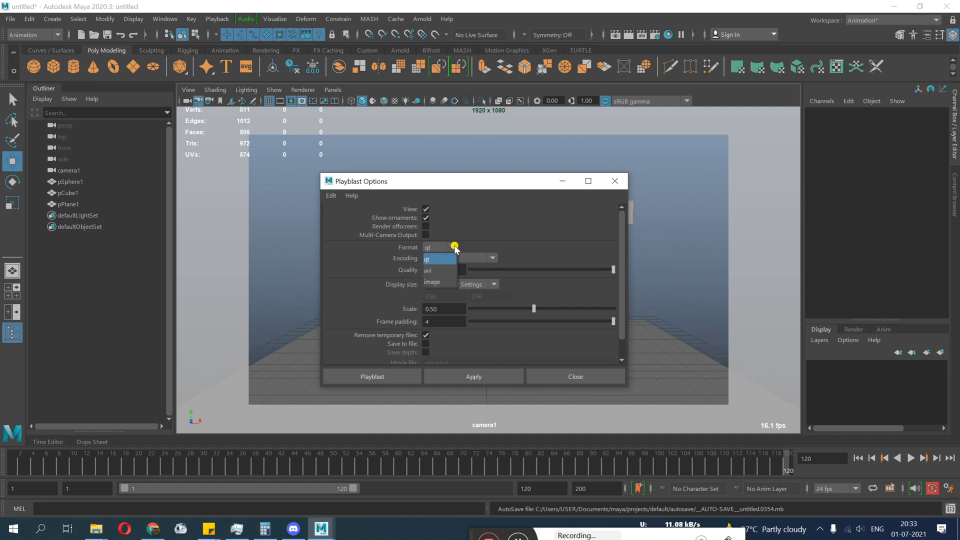
pyautogui.click(445, 271)
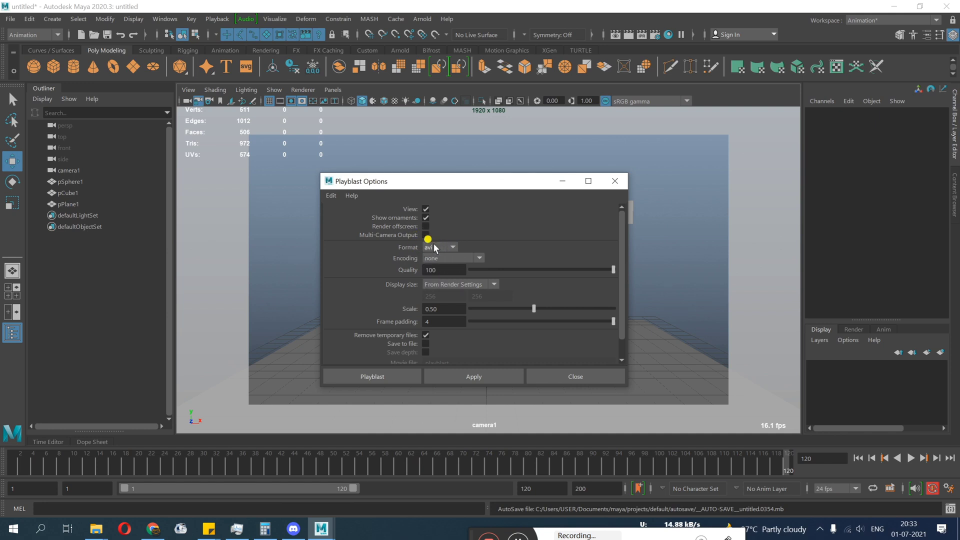
# - Choose IYUV codec encoding, render blast8.avi, and close VLC after viewing it
pyautogui.click(459, 259)
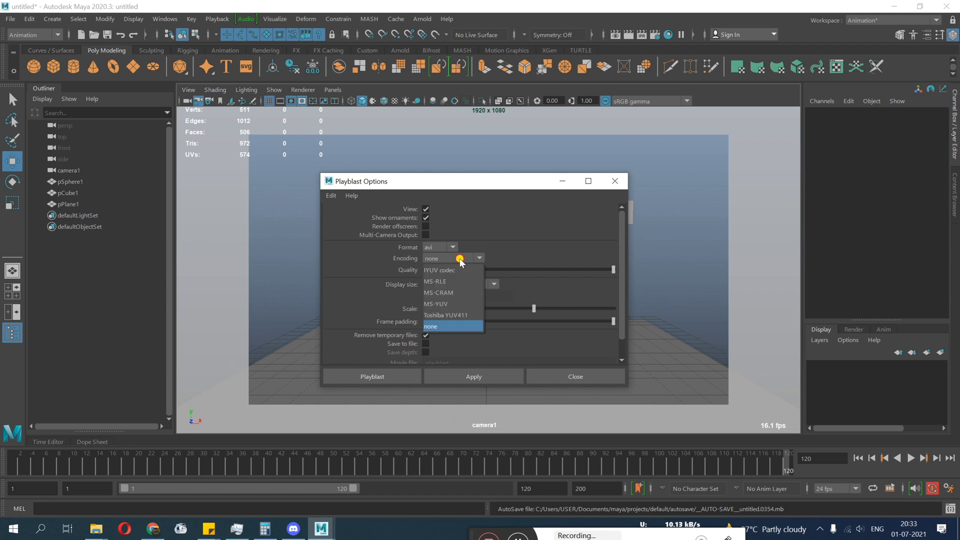
pyautogui.click(460, 259)
pyautogui.click(461, 258)
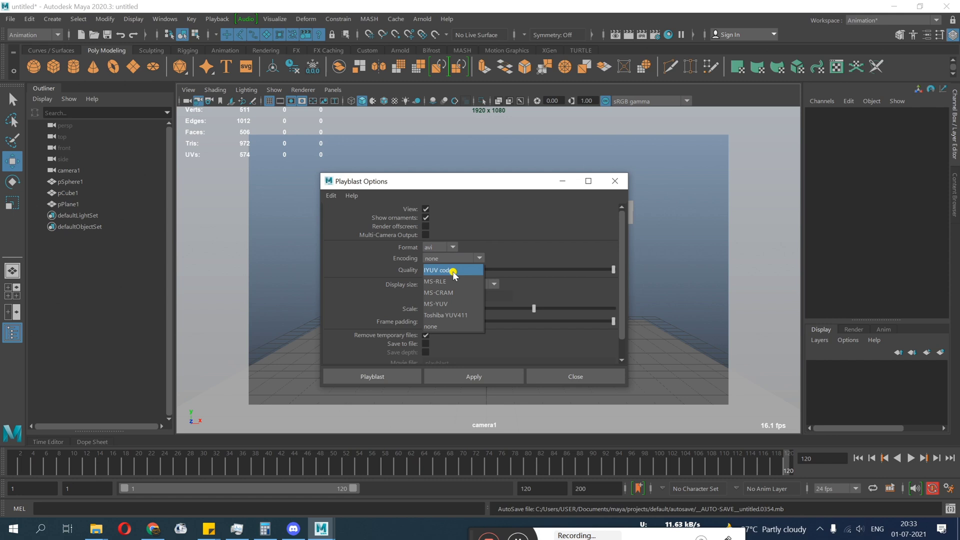
pyautogui.click(452, 271)
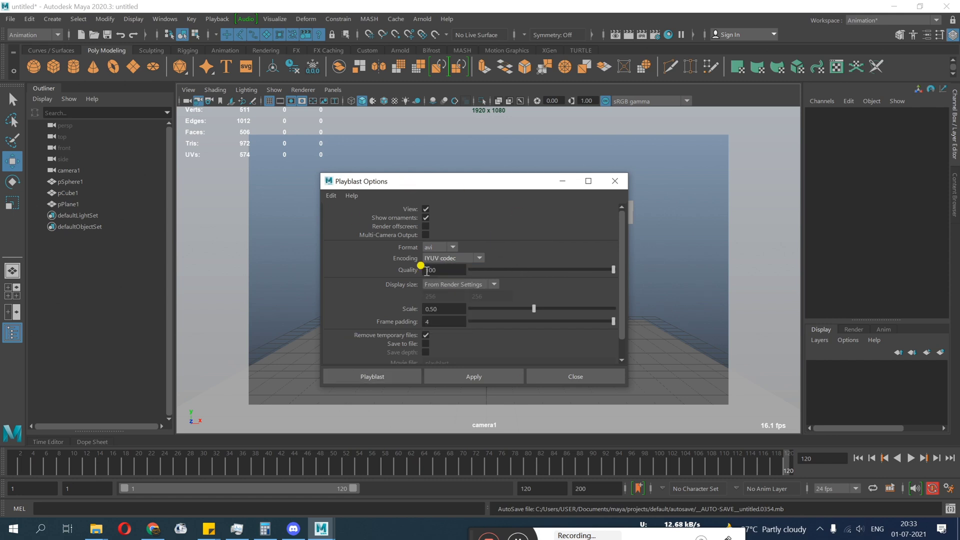
pyautogui.click(371, 376)
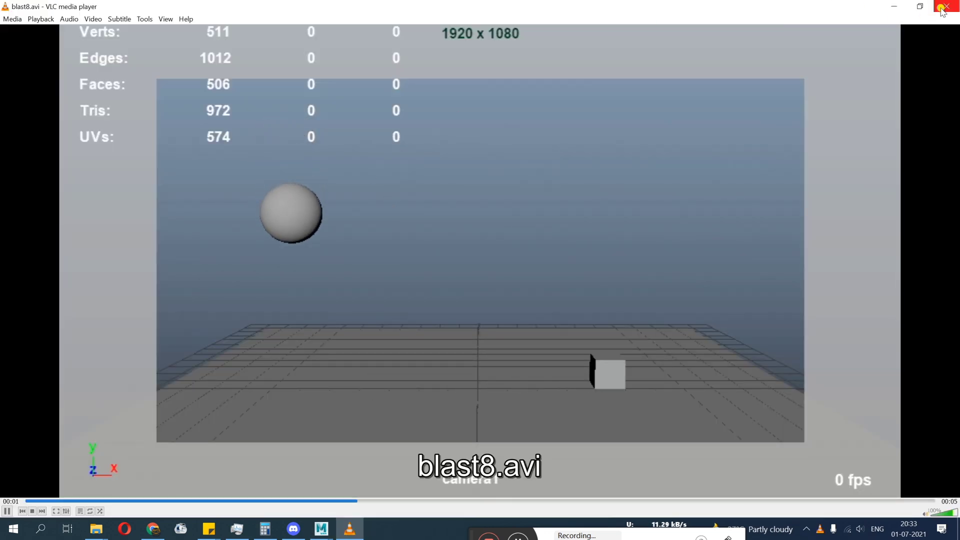
pyautogui.click(945, 7)
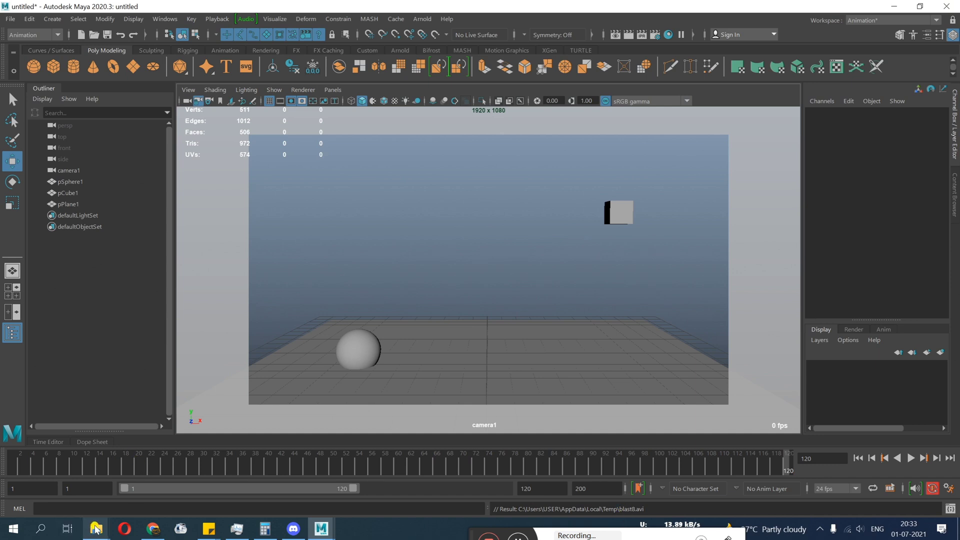
# - Check blast8 at 91,130 KB against blast12 at 234 KB, then minimize Explorer
pyautogui.moveTo(96, 529)
pyautogui.click(389, 474)
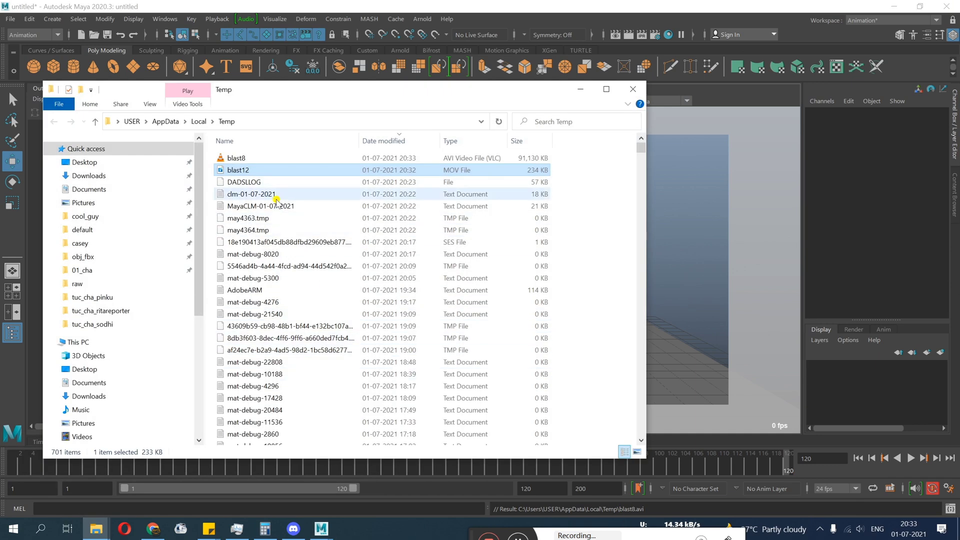
pyautogui.click(273, 159)
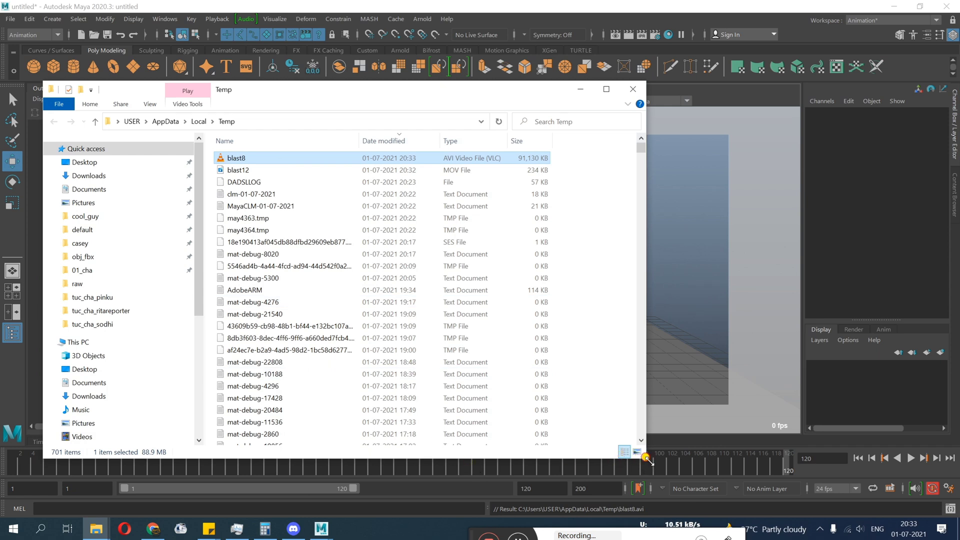
pyautogui.moveTo(647, 460); pyautogui.dragTo(681, 459)
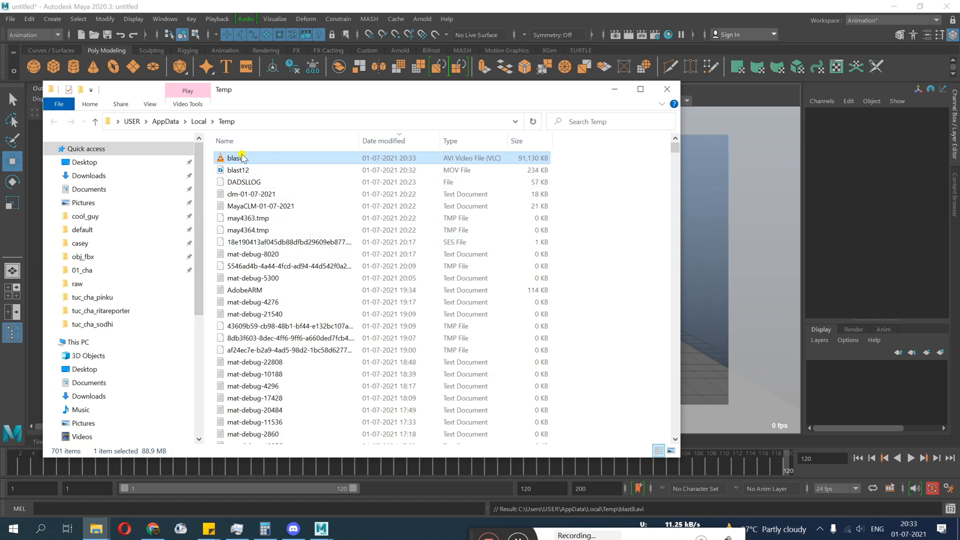
pyautogui.moveTo(570, 160); pyautogui.dragTo(478, 168)
pyautogui.click(271, 172)
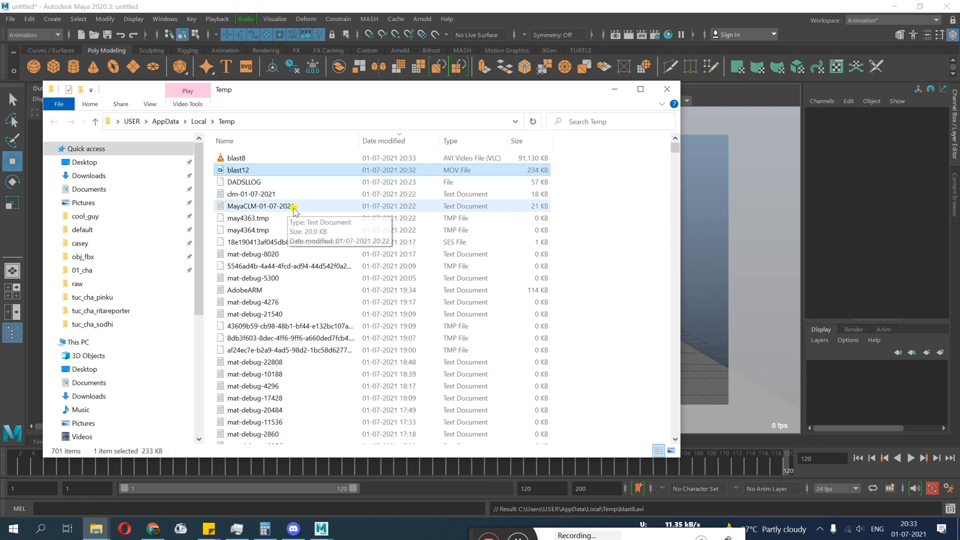
pyautogui.click(615, 89)
# - Set Playblast Format to image with png encoding and apply to render blast14
pyautogui.rightClick(223, 478)
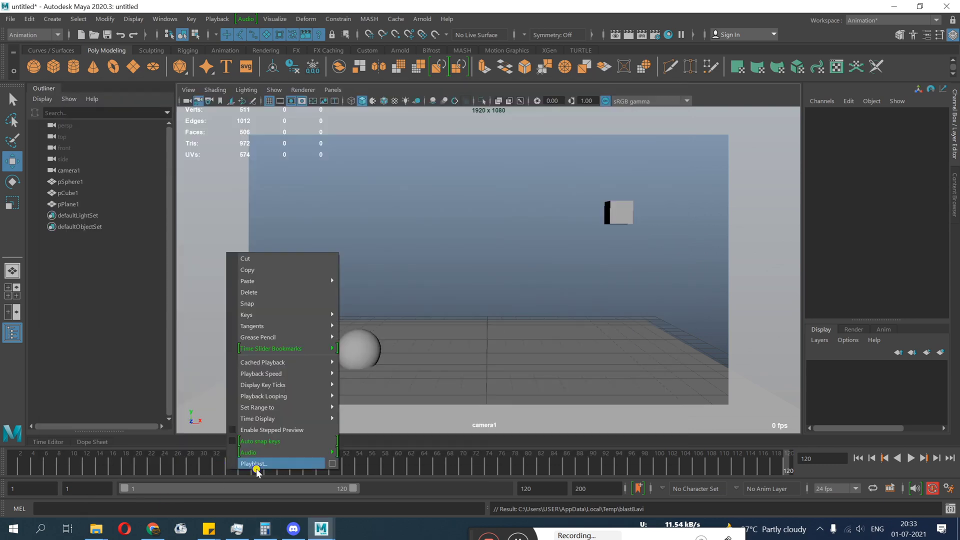
pyautogui.click(329, 463)
pyautogui.click(440, 247)
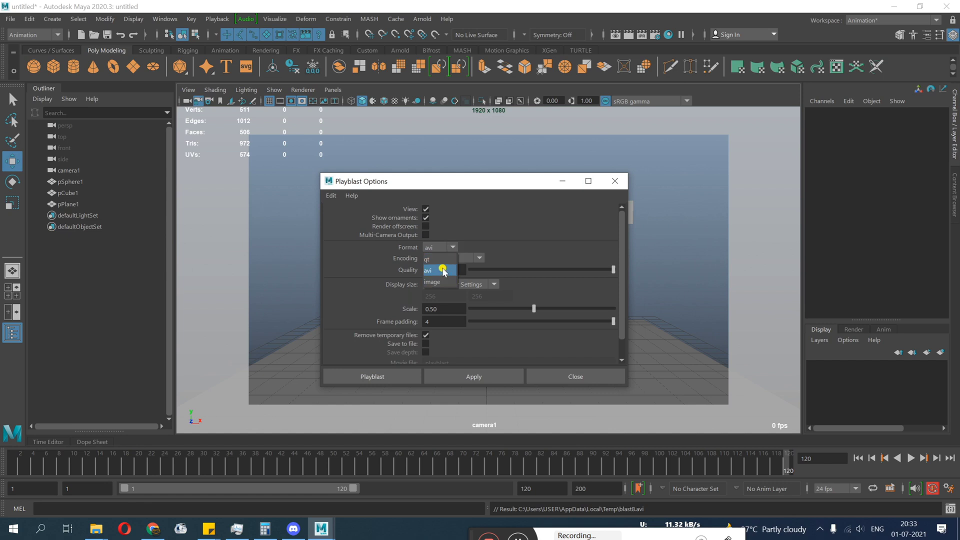
pyautogui.click(443, 280)
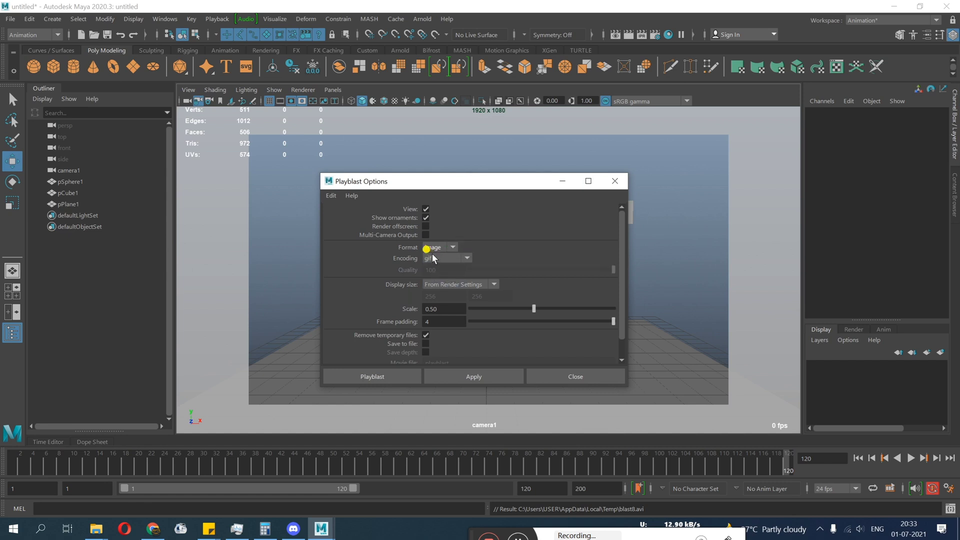
pyautogui.click(433, 258)
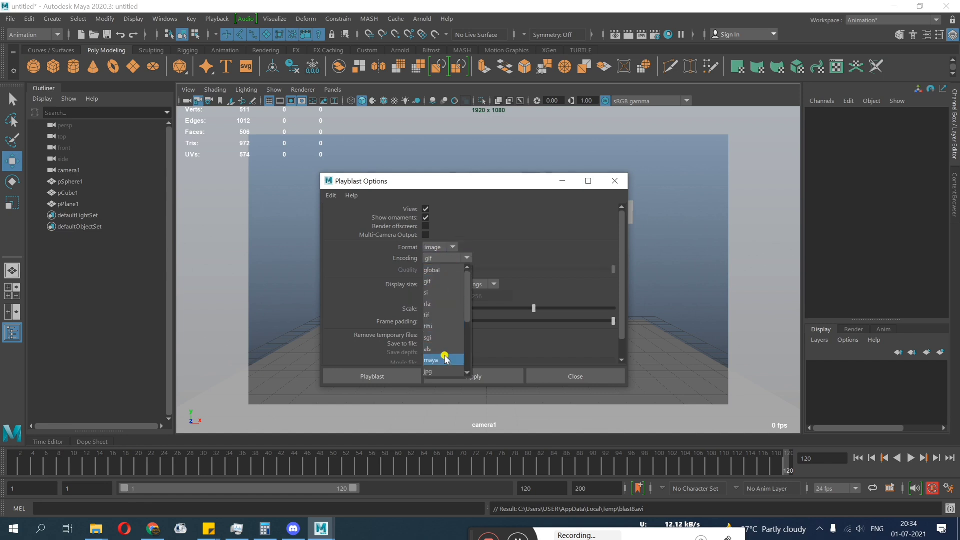
pyautogui.scroll(-3, 444, 356)
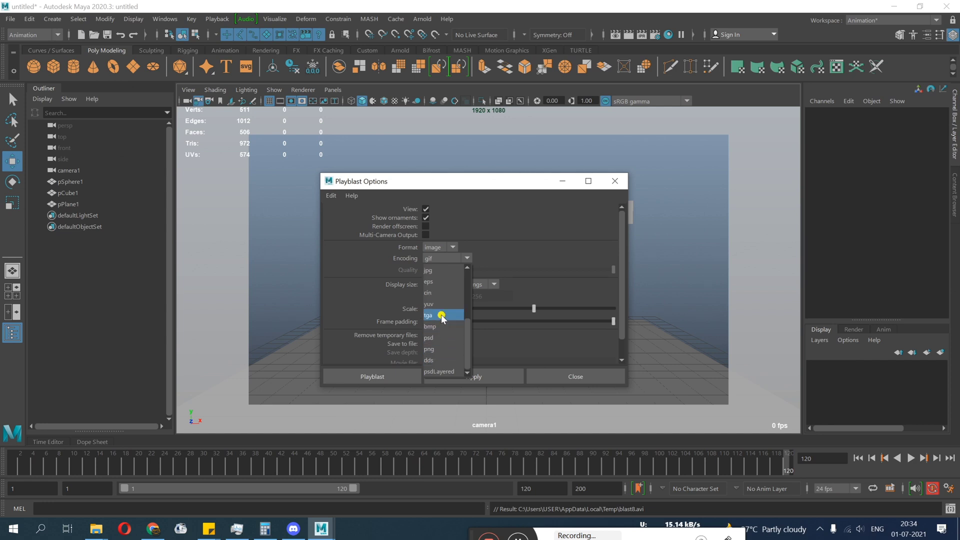
pyautogui.click(439, 350)
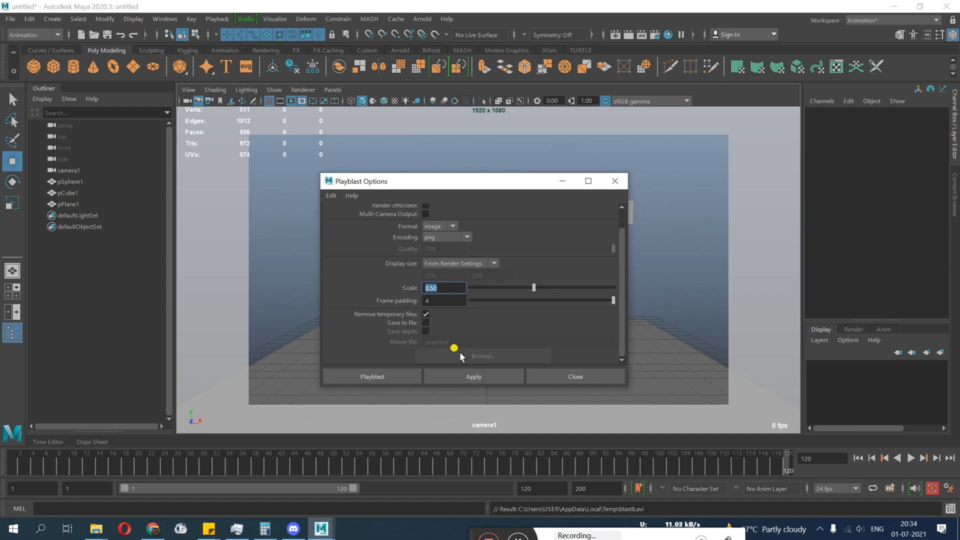
pyautogui.click(472, 376)
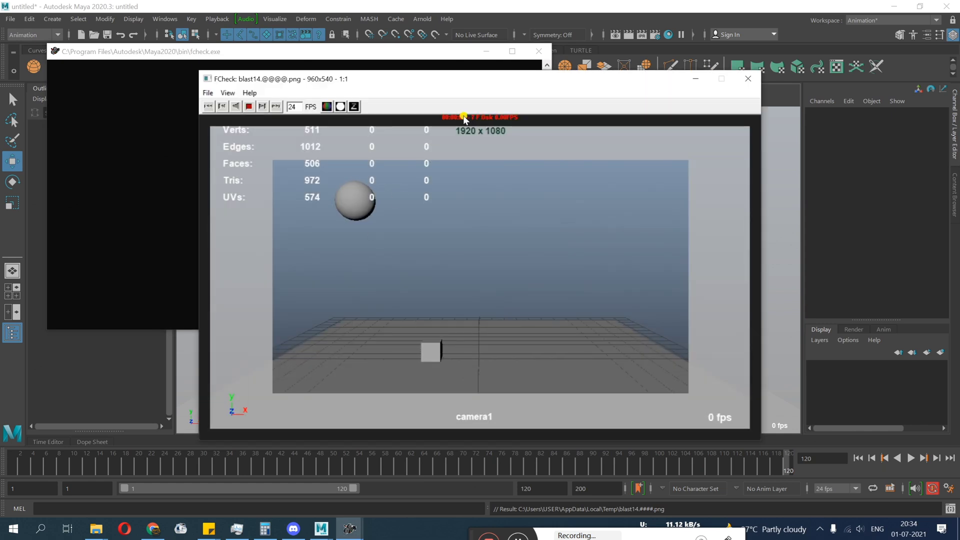
# - Move the FCheck window aside while blast14 plays at 24 fps
pyautogui.moveTo(300, 79); pyautogui.dragTo(432, 107)
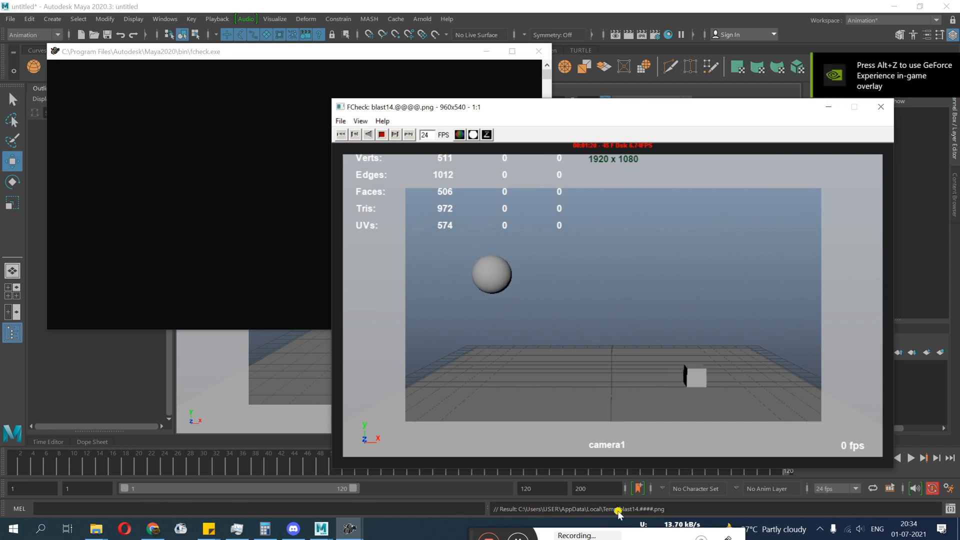
# - Bring the Temp folder window forward and select the blast14 frame files
pyautogui.click(96, 531)
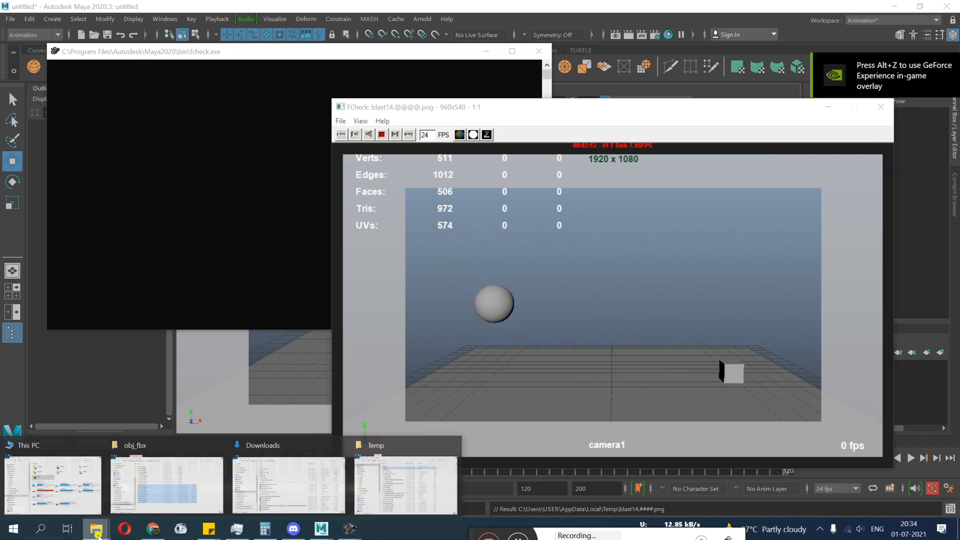
pyautogui.click(376, 489)
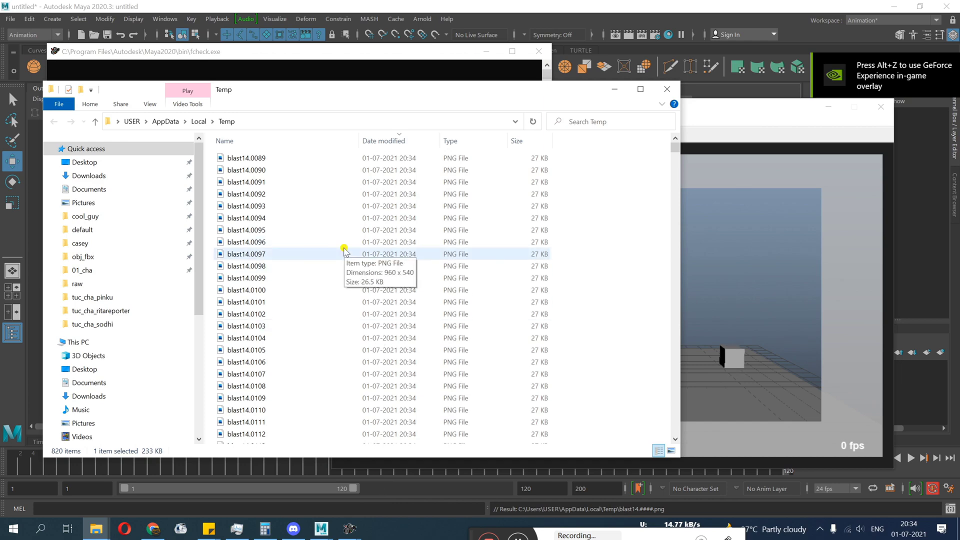
pyautogui.scroll(-20, 344, 265)
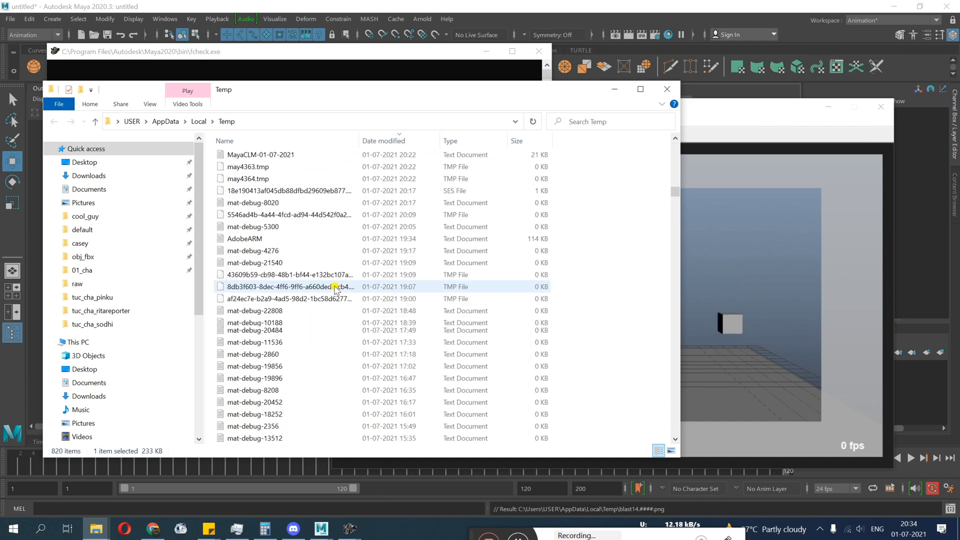
pyautogui.scroll(20, 335, 289)
pyautogui.click(275, 321)
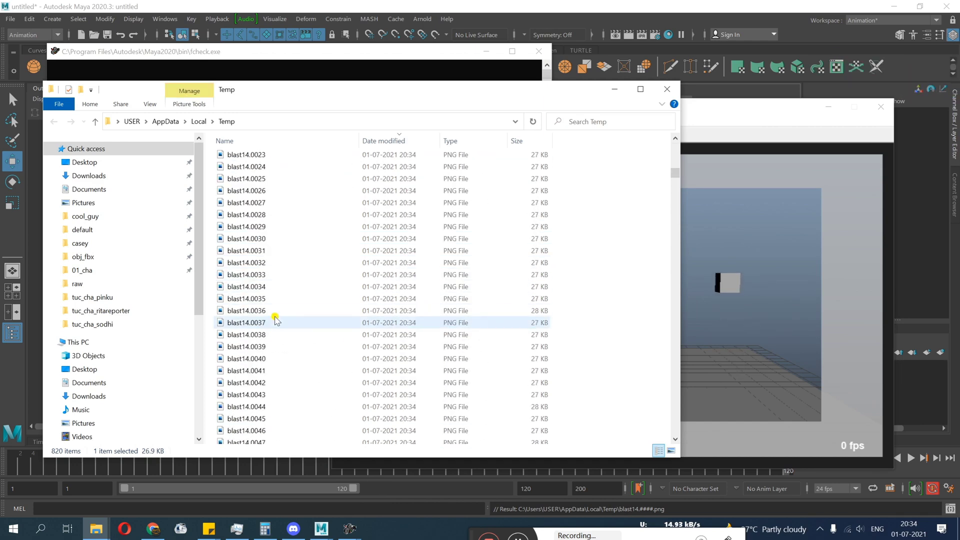
pyautogui.scroll(20, 275, 312)
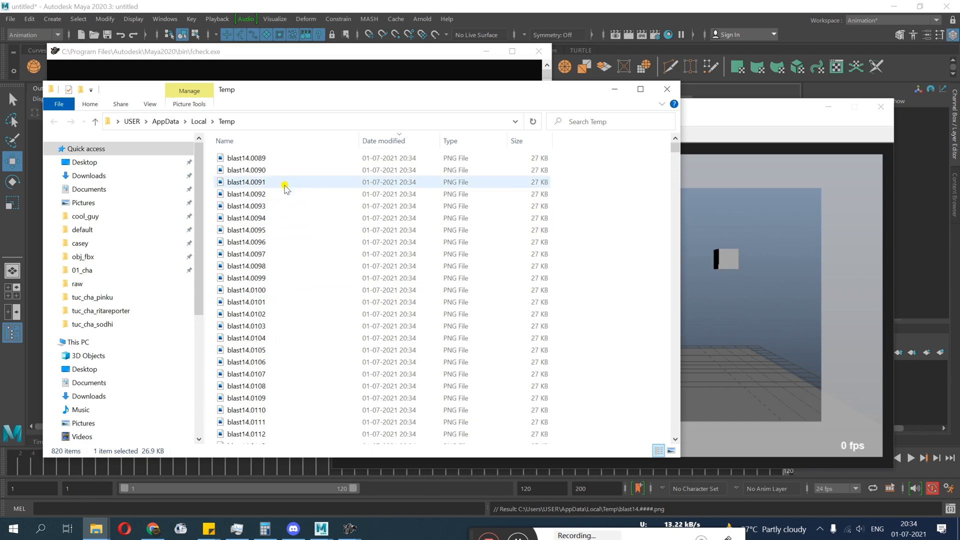
pyautogui.keyDown('shift'); pyautogui.click(271, 159); pyautogui.keyUp('shift')
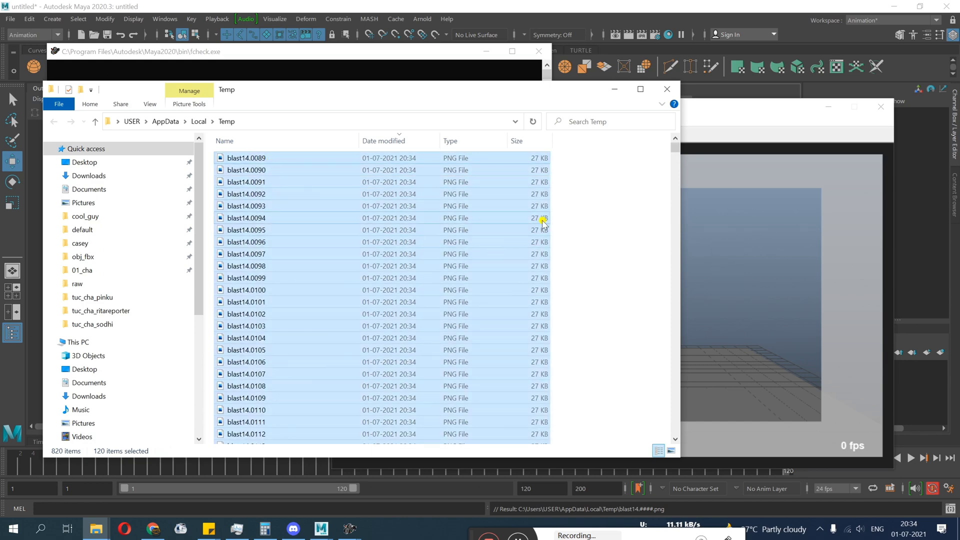
# - Switch the Temp folder to large icons, refresh it, then return to Details view
pyautogui.rightClick(569, 205)
pyautogui.click(596, 248)
pyautogui.keyDown('ctrl'); pyautogui.scroll(4, 343, 189); pyautogui.keyUp('ctrl')
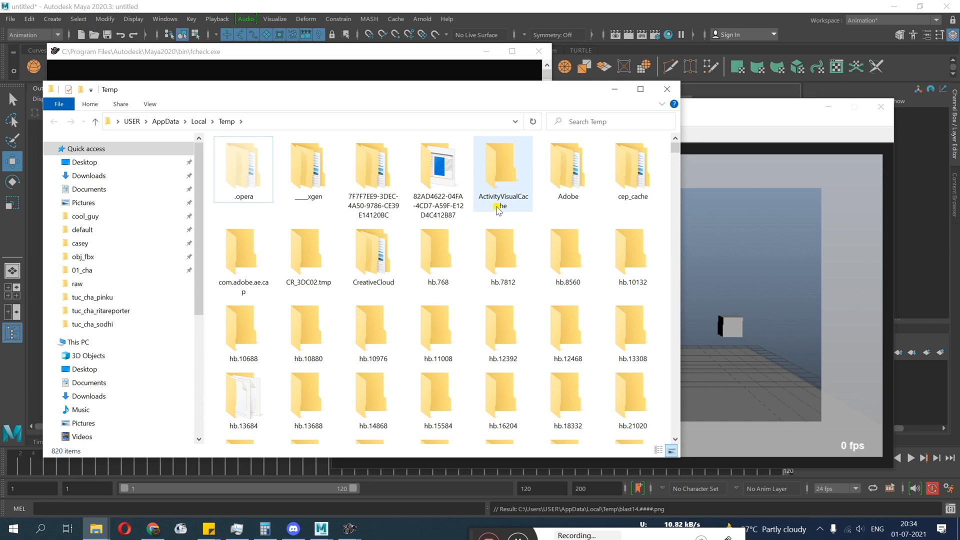
pyautogui.rightClick(646, 218)
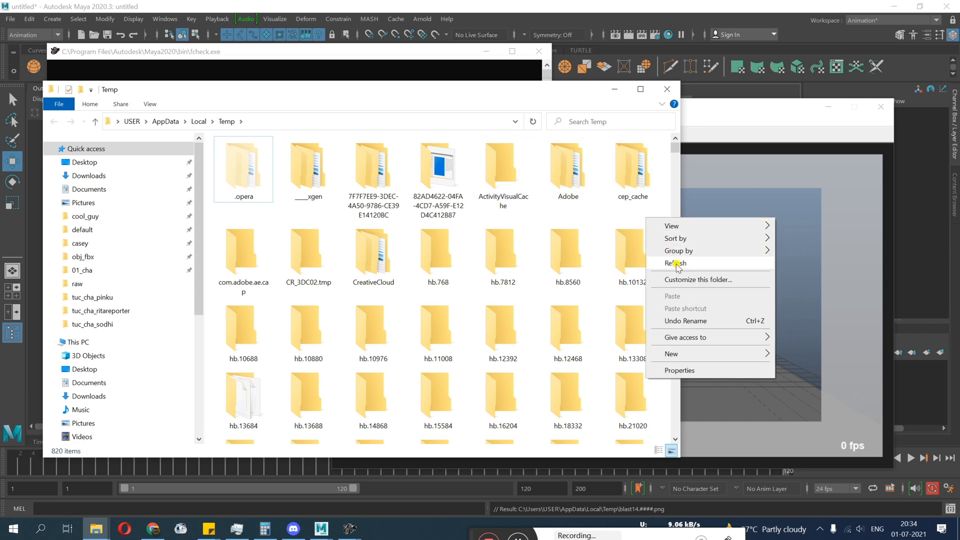
pyautogui.click(677, 263)
pyautogui.rightClick(648, 224)
pyautogui.moveTo(690, 231)
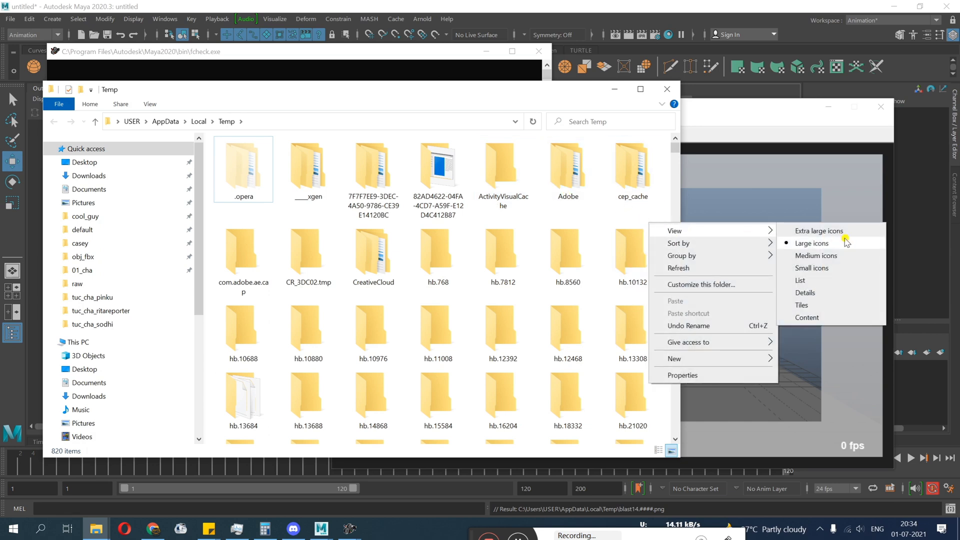
pyautogui.click(805, 293)
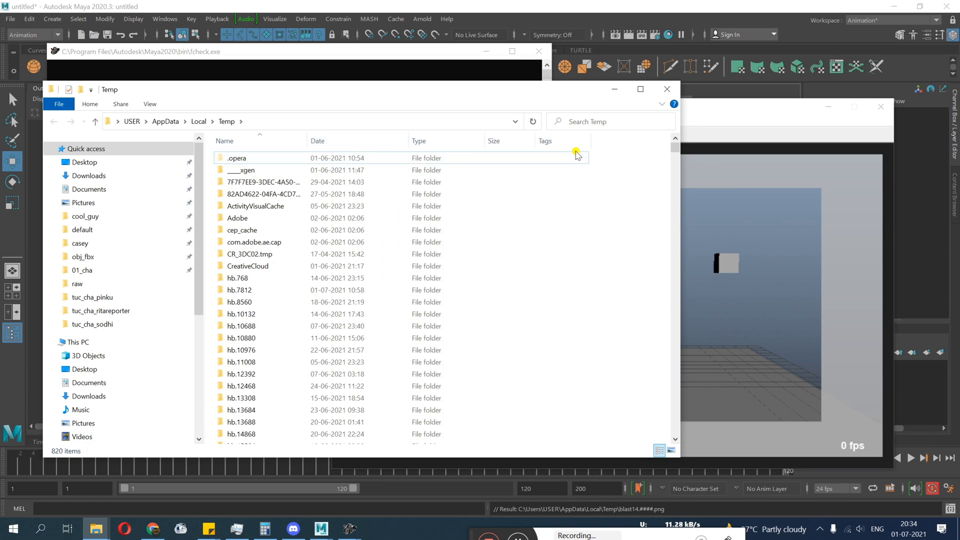
# - Select blast14 frames 0001 to 0120 and preview frame 0023 in Photos
pyautogui.scroll(-20, 251, 257)
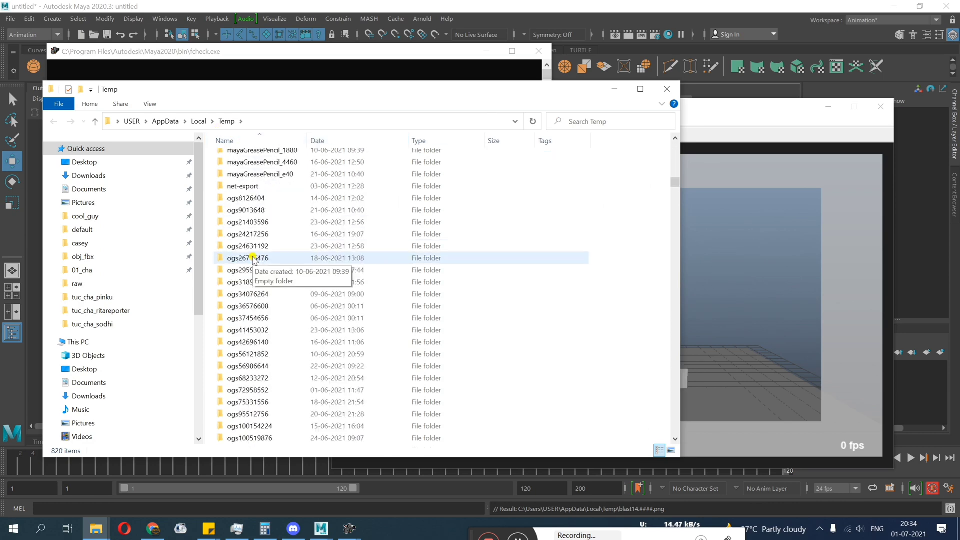
pyautogui.write('blast')
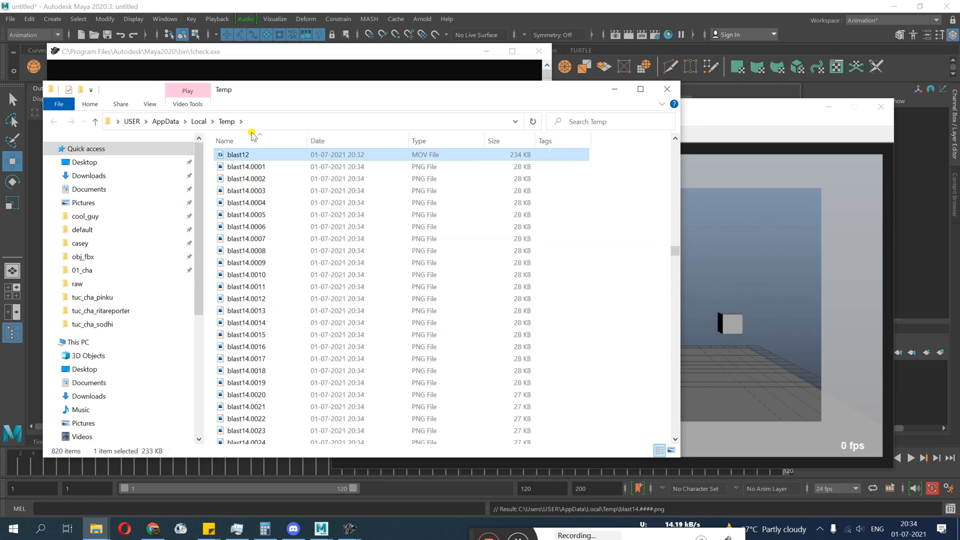
pyautogui.click(243, 167)
pyautogui.scroll(-6, 258, 273)
pyautogui.click(259, 271)
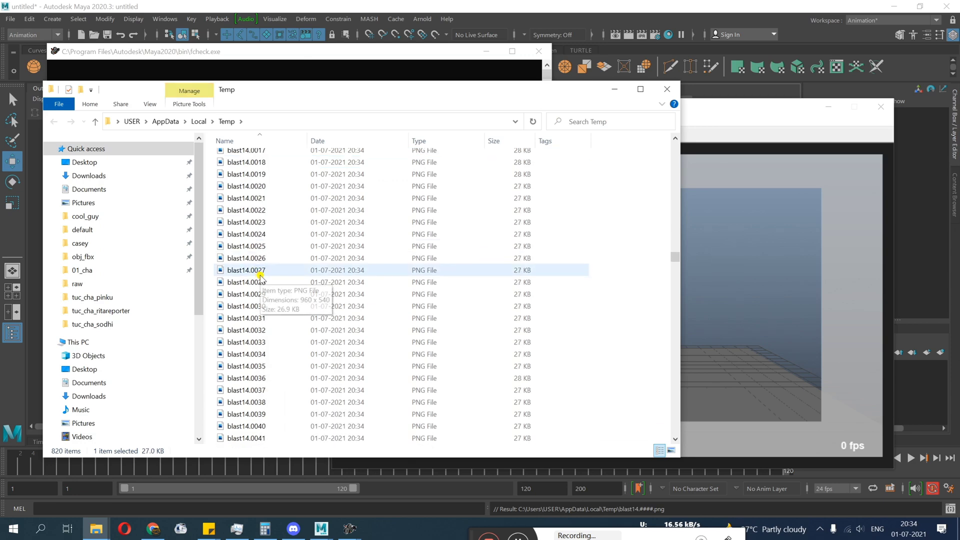
pyautogui.scroll(-20, 260, 278)
pyautogui.click(268, 270)
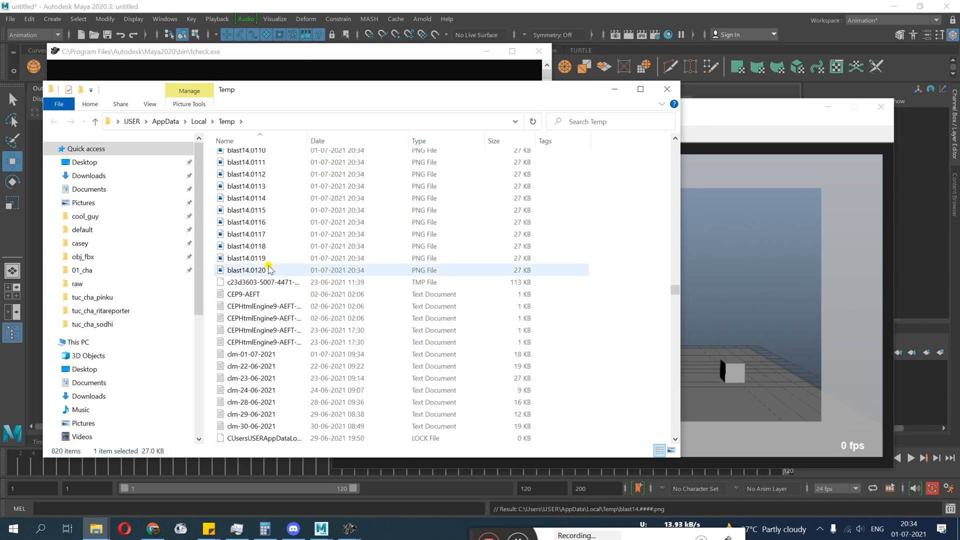
pyautogui.moveTo(269, 270); pyautogui.dragTo(332, 310)
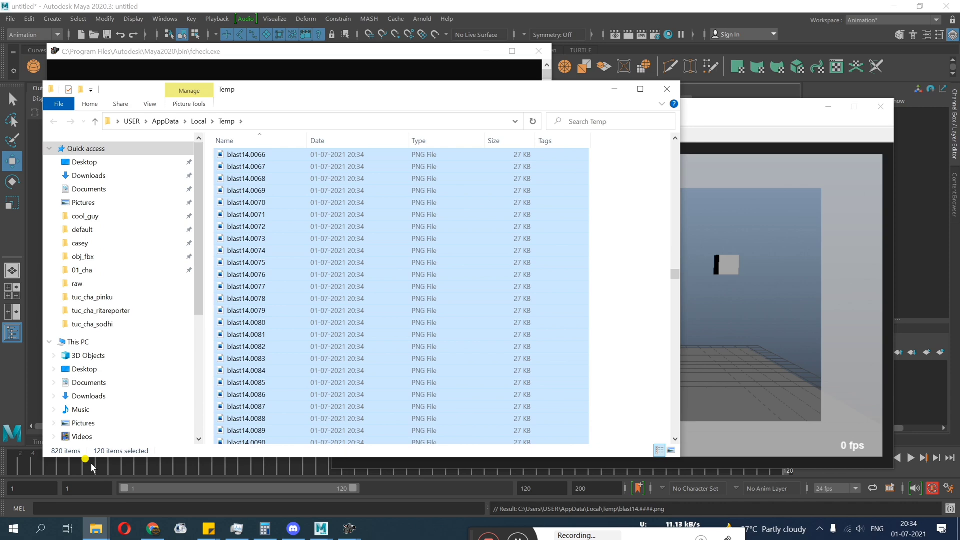
pyautogui.scroll(20, 302, 321)
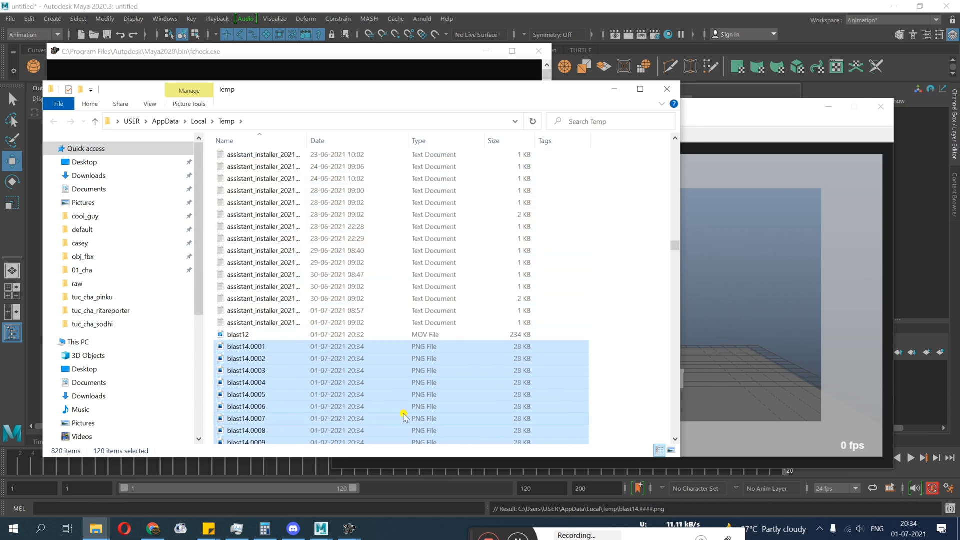
pyautogui.scroll(-7, 339, 365)
pyautogui.doubleClick(332, 365)
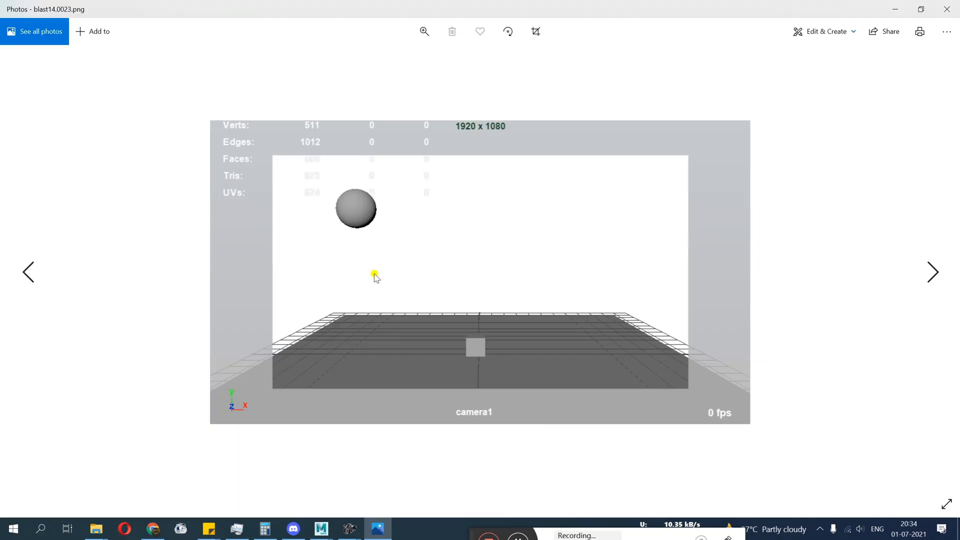
pyautogui.click(947, 9)
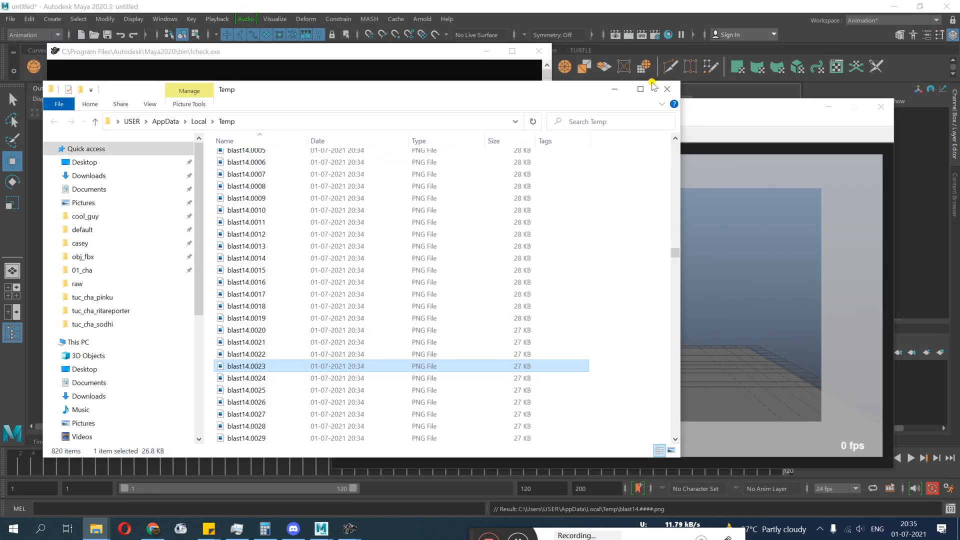
# - Close Temp and FCheck, open Playblast Options, and turn off View
pyautogui.click(667, 88)
pyautogui.moveTo(639, 114); pyautogui.dragTo(497, 114)
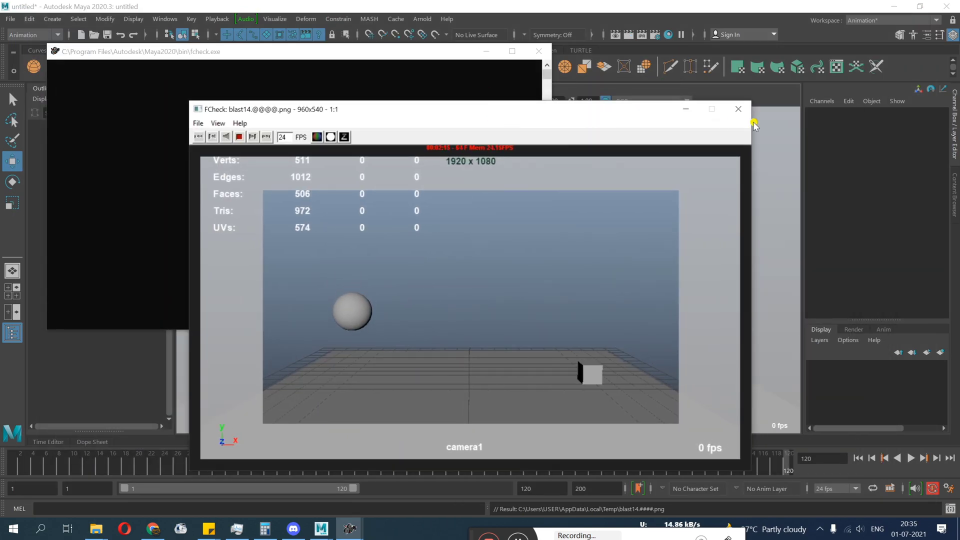
pyautogui.click(738, 108)
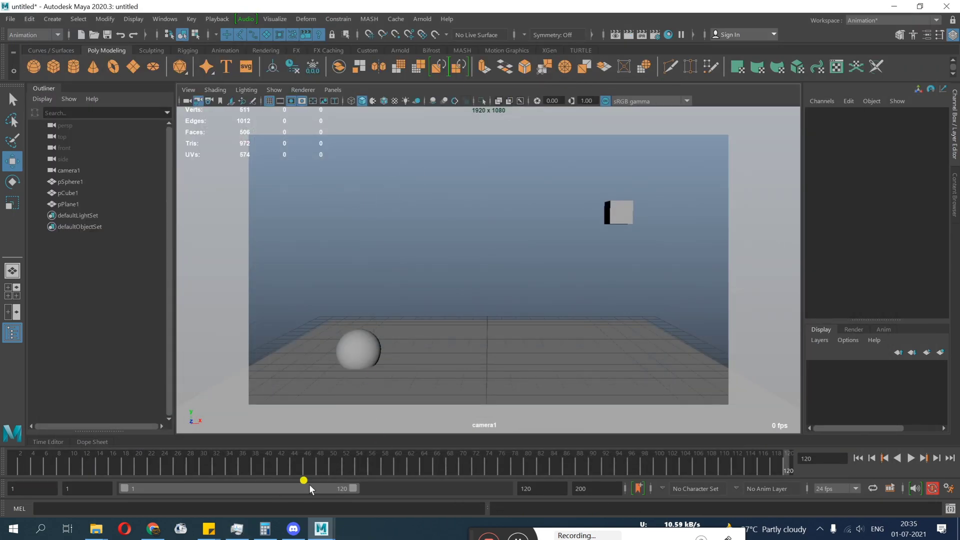
pyautogui.rightClick(296, 457)
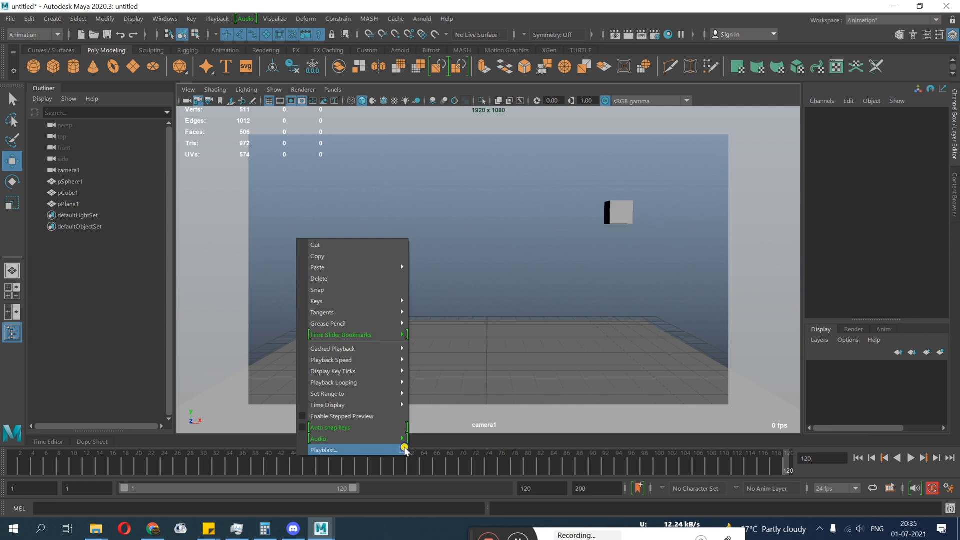
pyautogui.click(405, 449)
pyautogui.moveTo(446, 184); pyautogui.dragTo(778, 183)
pyautogui.click(759, 208)
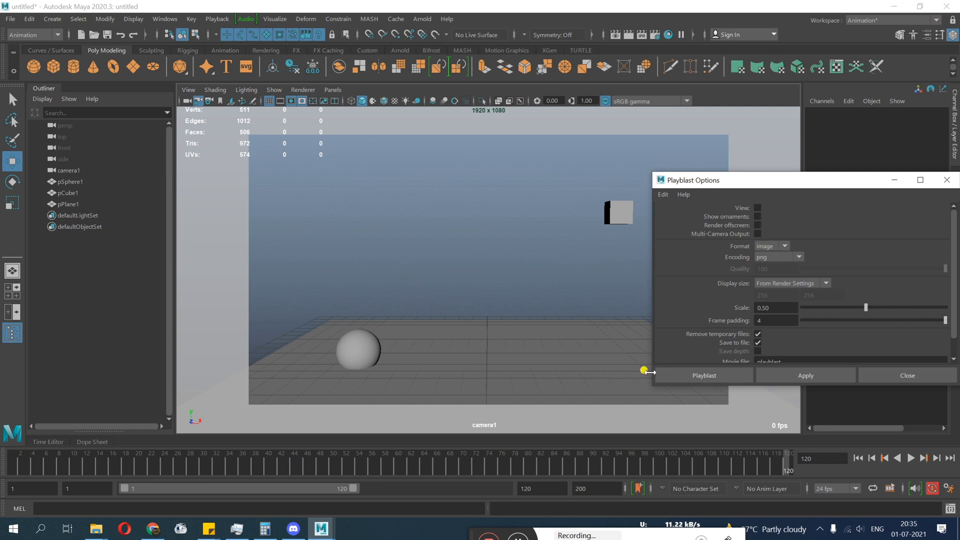
# - Set playblast Format to qt with H.264 encoding and reopen the time slider menu
pyautogui.click(783, 246)
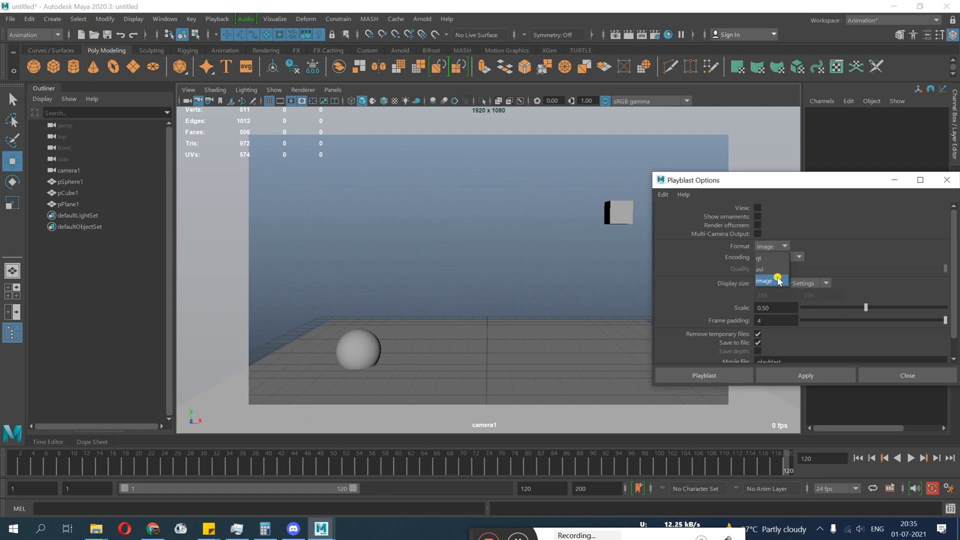
pyautogui.click(777, 269)
pyautogui.click(790, 257)
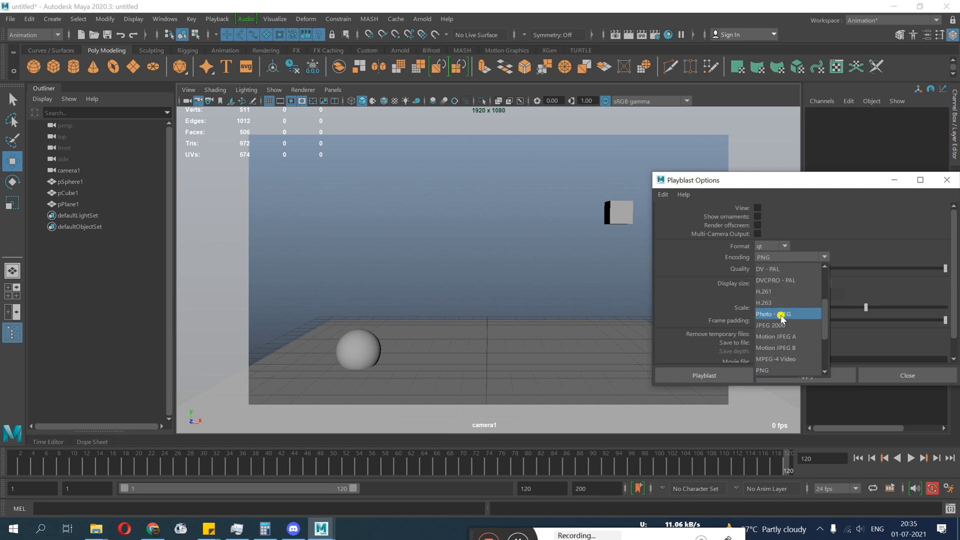
pyautogui.click(784, 314)
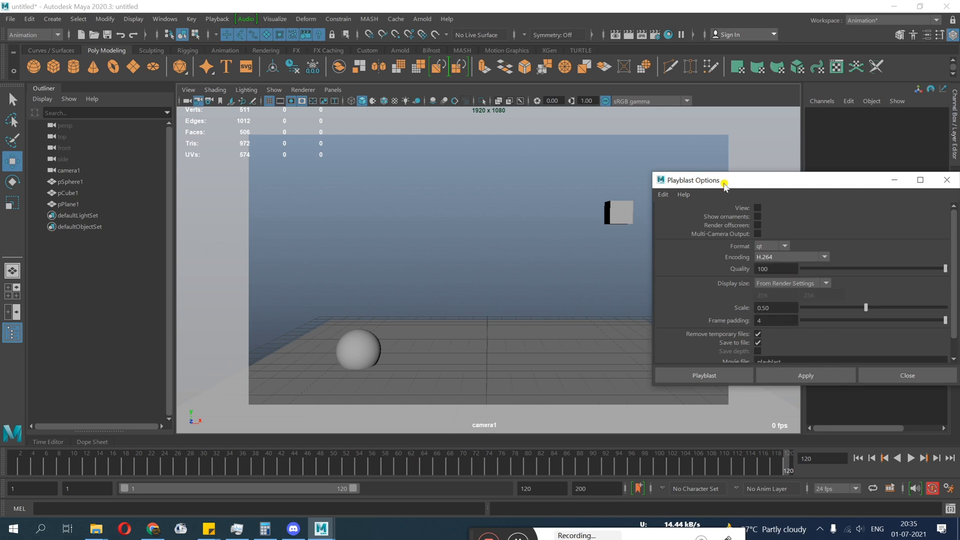
pyautogui.moveTo(724, 183); pyautogui.dragTo(742, 177)
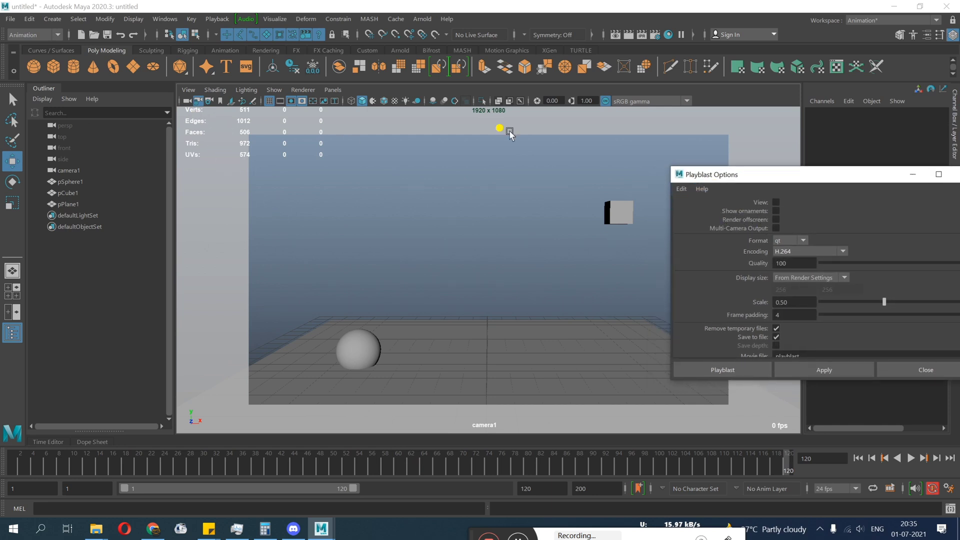
pyautogui.rightClick(297, 464)
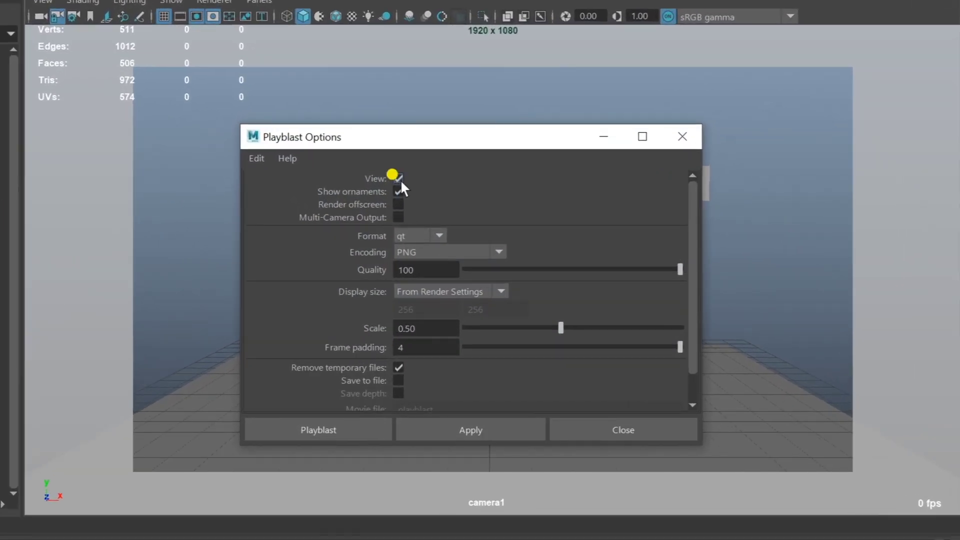
# - Turn off View in Playblast Options and set the encoding to H.264
pyautogui.click(399, 178)
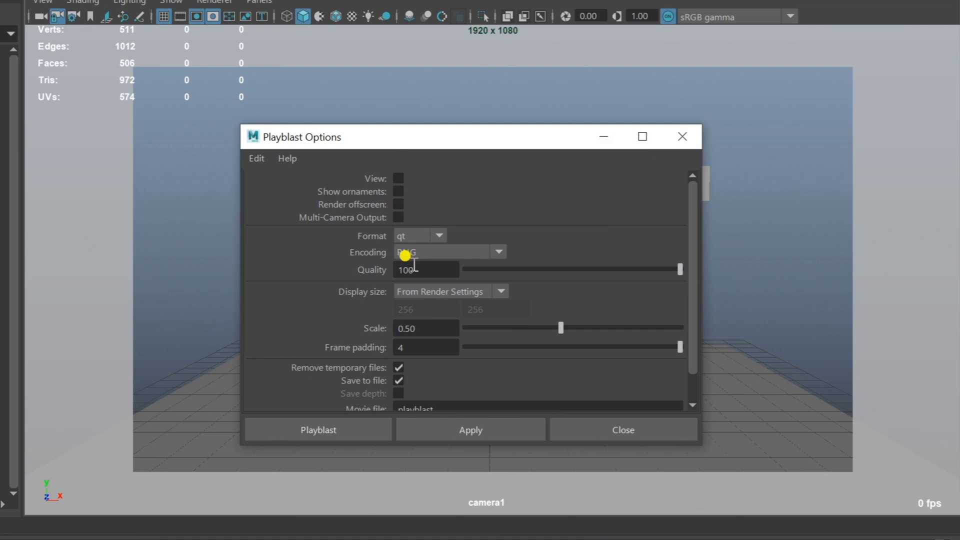
pyautogui.click(445, 252)
pyautogui.scroll(2, 441, 305)
pyautogui.click(431, 325)
pyautogui.moveTo(473, 148); pyautogui.dragTo(474, 91)
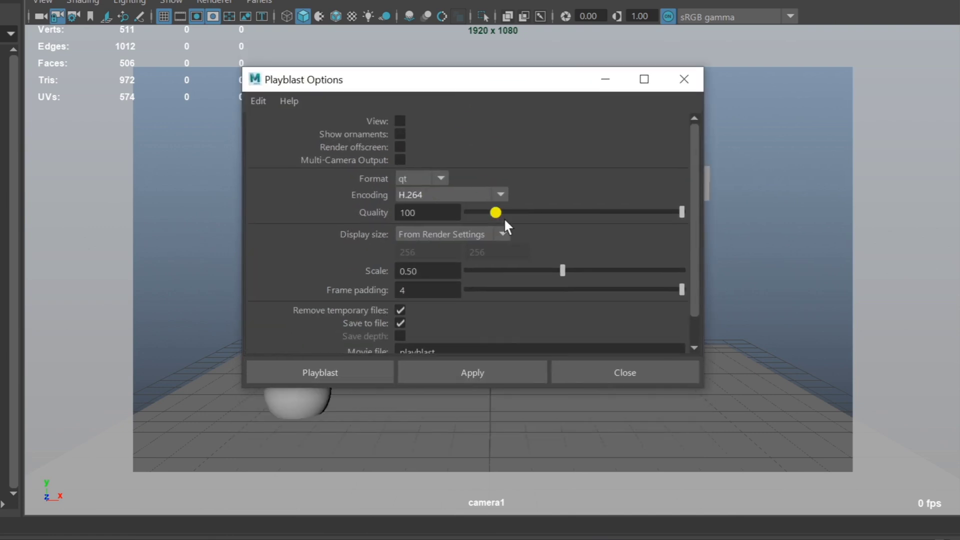
pyautogui.scroll(-2, 498, 215)
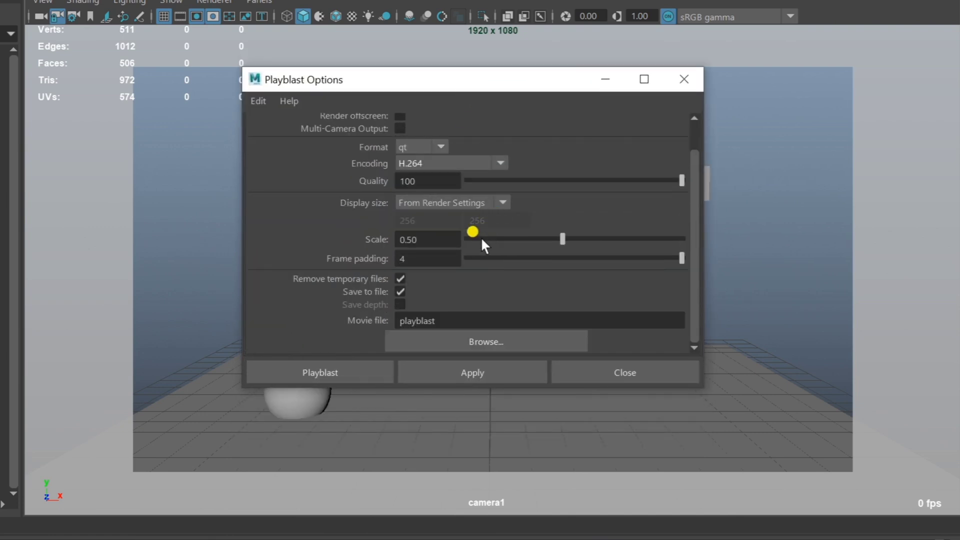
# - Keep Save to file enabled and select the movie file name to replace it
pyautogui.click(400, 291)
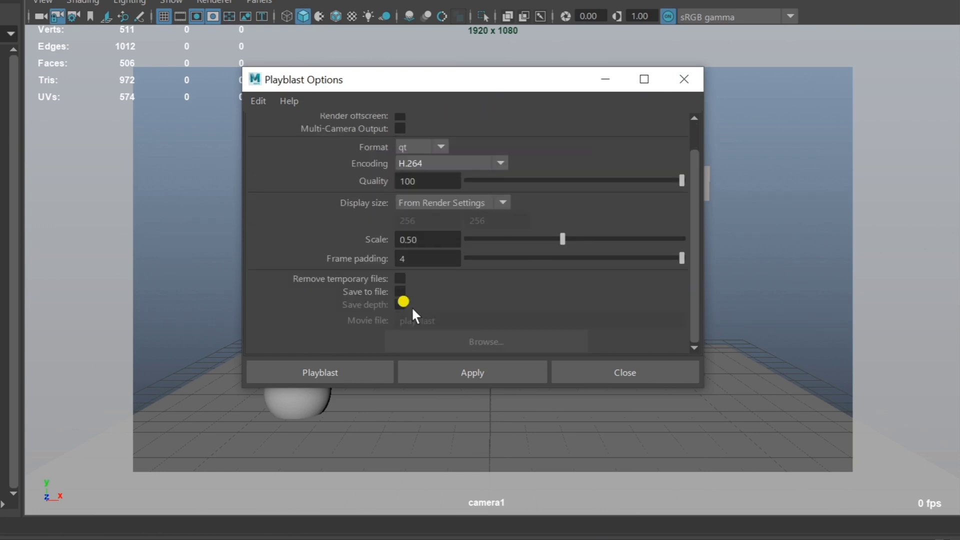
pyautogui.scroll(2, 410, 306)
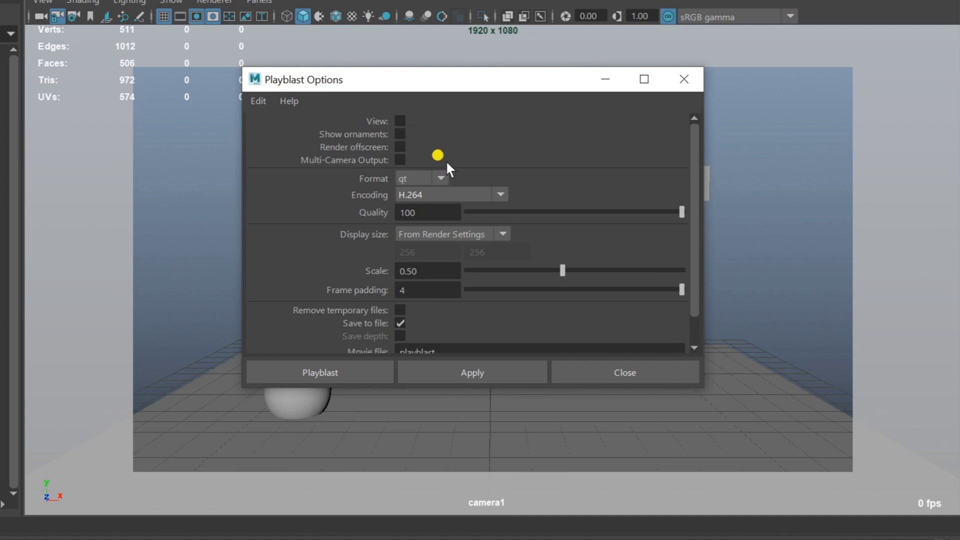
pyautogui.scroll(-2, 416, 225)
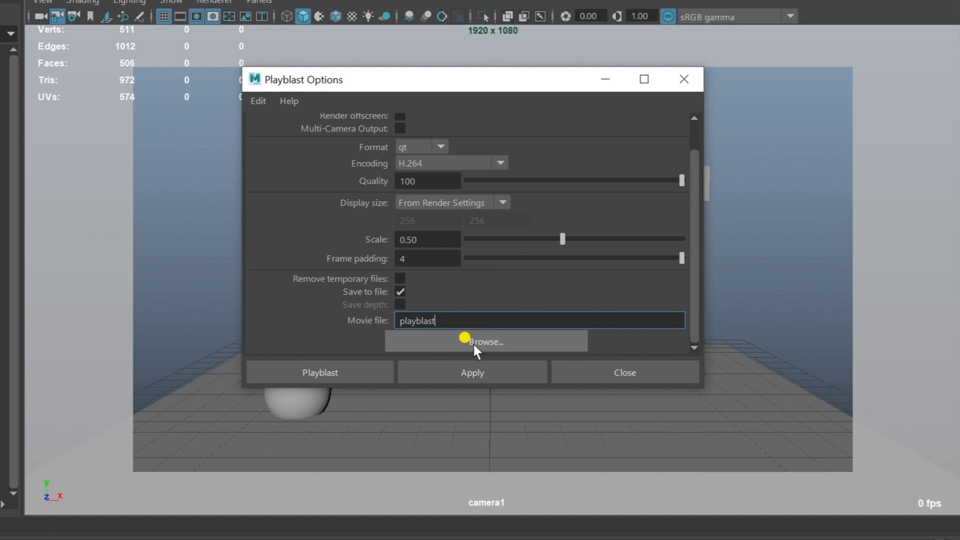
pyautogui.click(420, 321)
pyautogui.press('End')
pyautogui.click(400, 291)
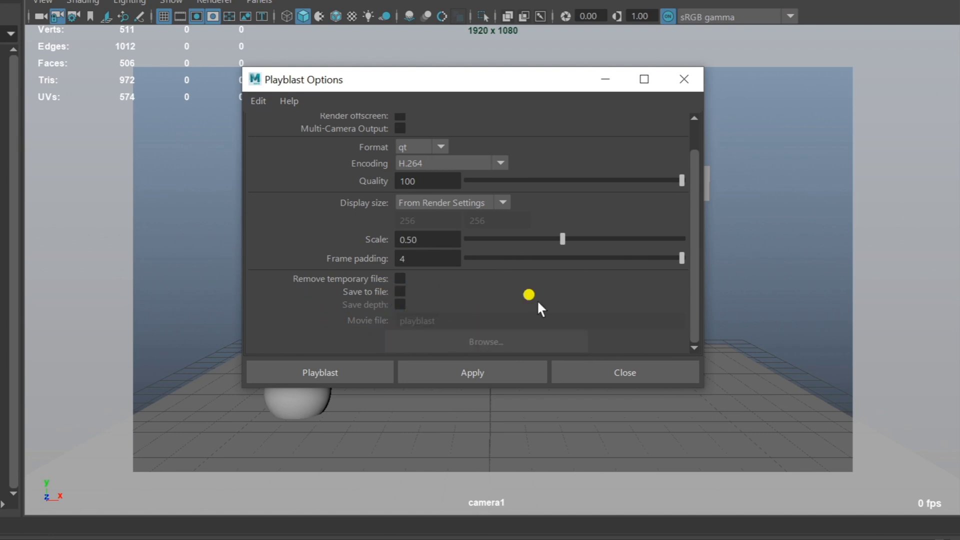
pyautogui.click(401, 292)
pyautogui.moveTo(456, 321); pyautogui.dragTo(328, 330)
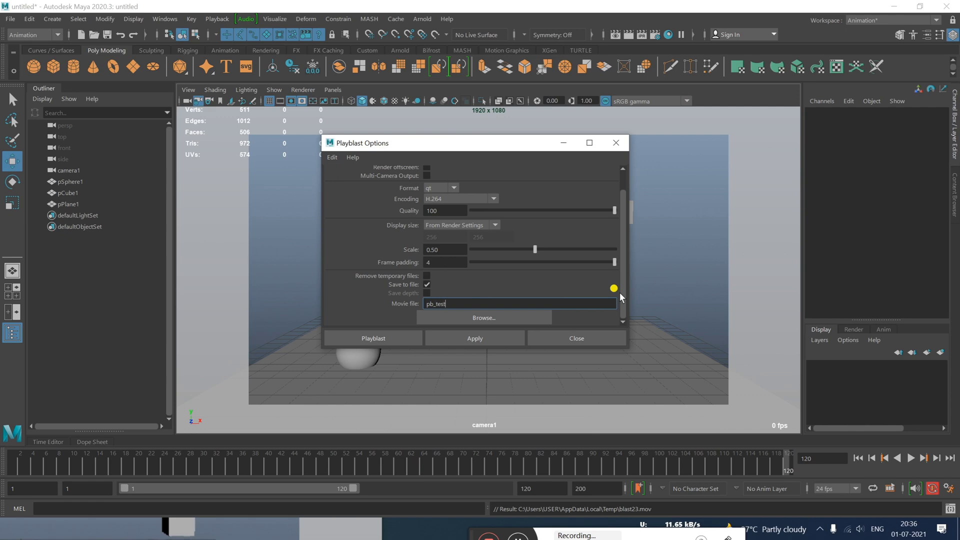
# - Browse to Documents\maya\projects\default\movies and save the movie as test_pb
pyautogui.click(466, 316)
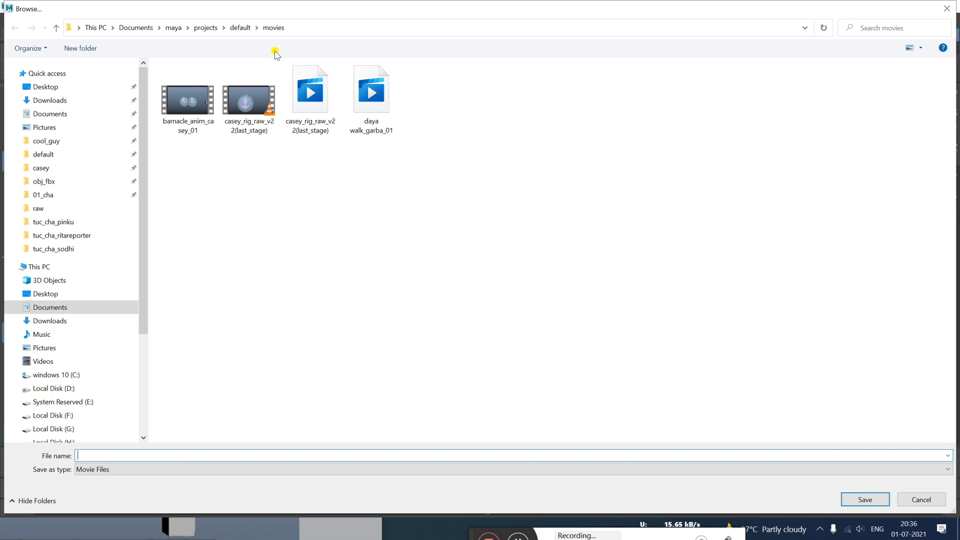
pyautogui.click(320, 30)
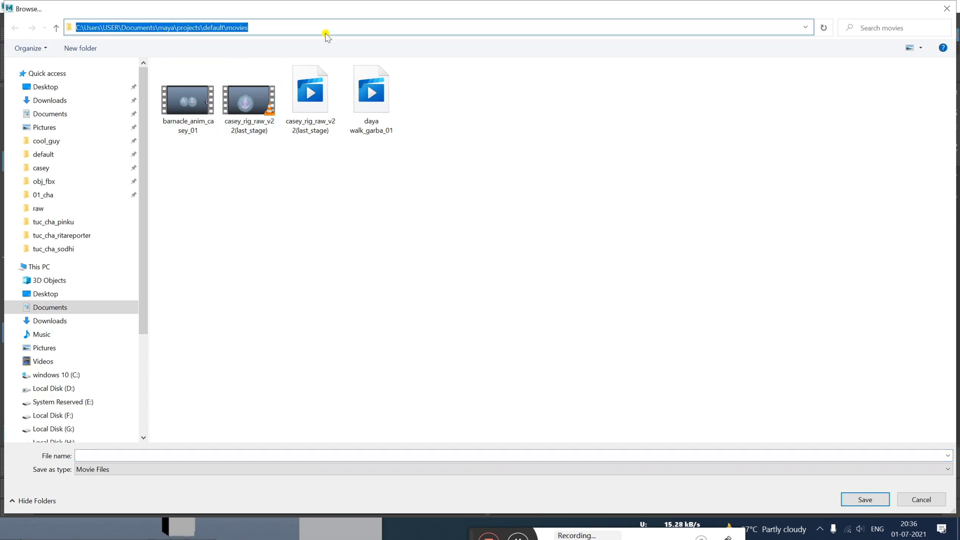
pyautogui.click(50, 113)
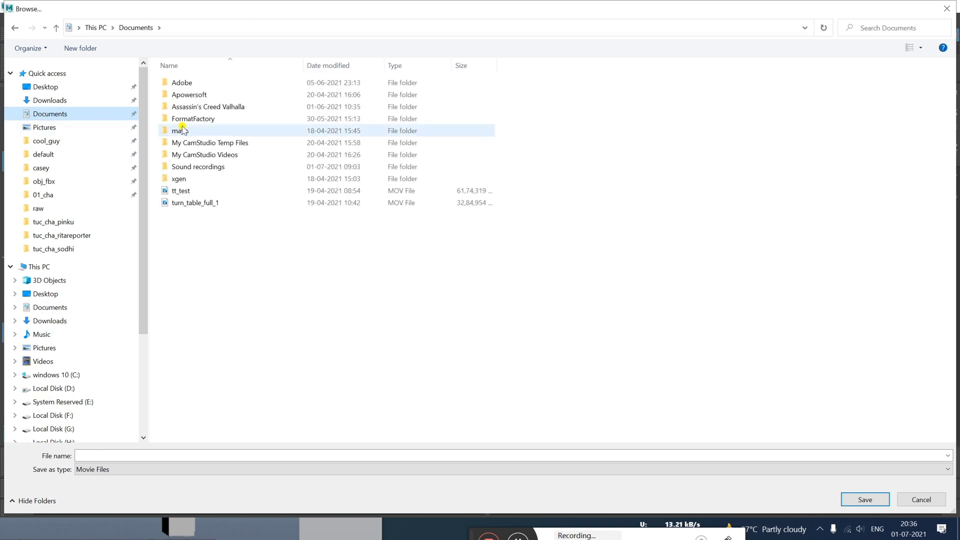
pyautogui.doubleClick(198, 130)
pyautogui.doubleClick(195, 130)
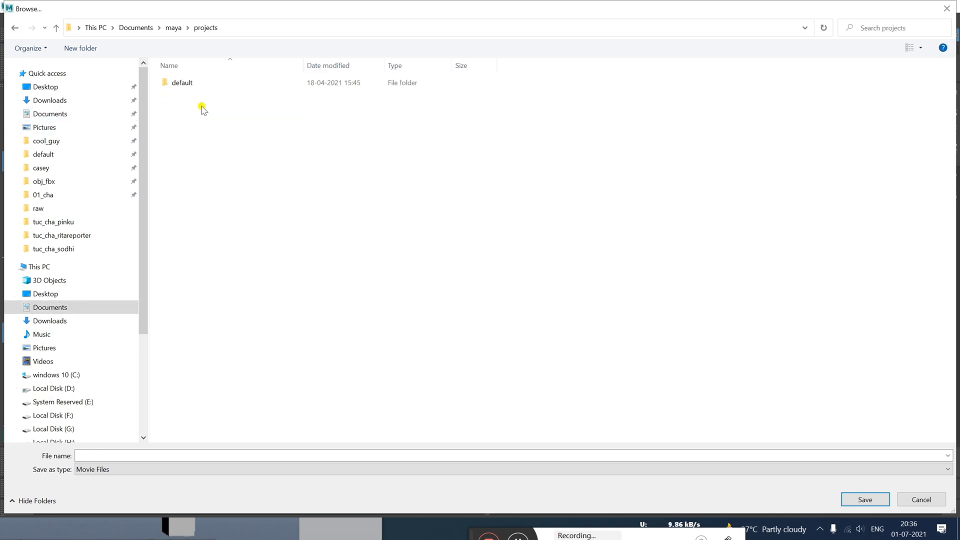
pyautogui.doubleClick(196, 84)
pyautogui.doubleClick(200, 157)
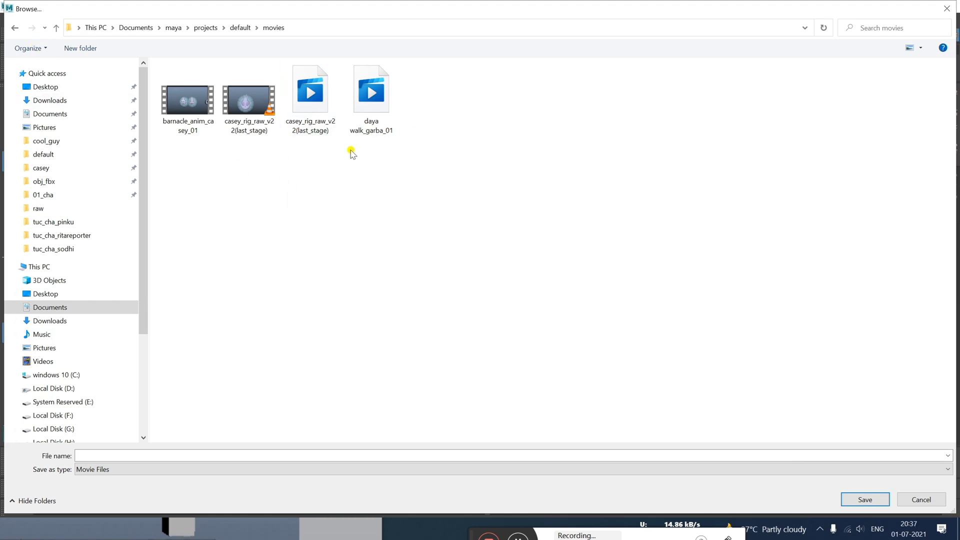
pyautogui.click(333, 102)
pyautogui.click(370, 124)
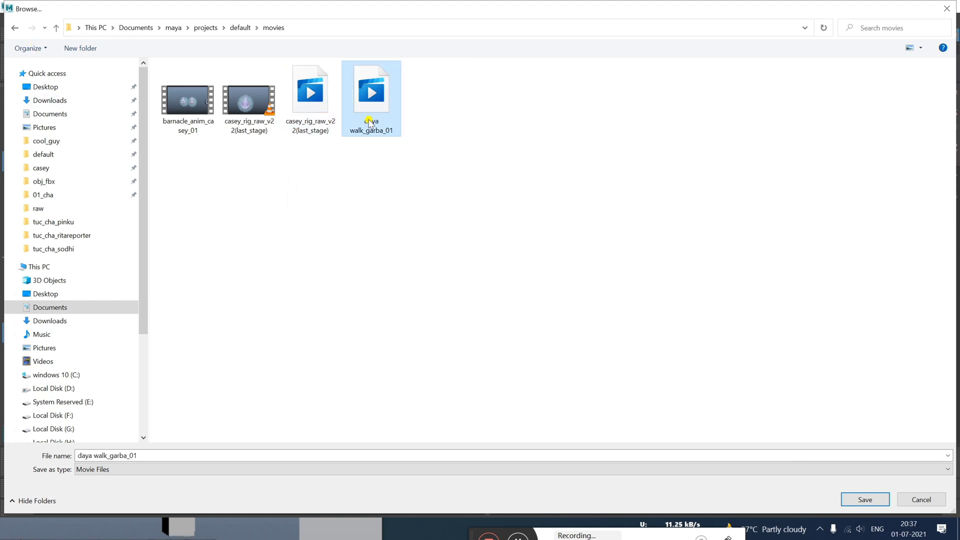
pyautogui.click(158, 456)
pyautogui.write('st_pb')
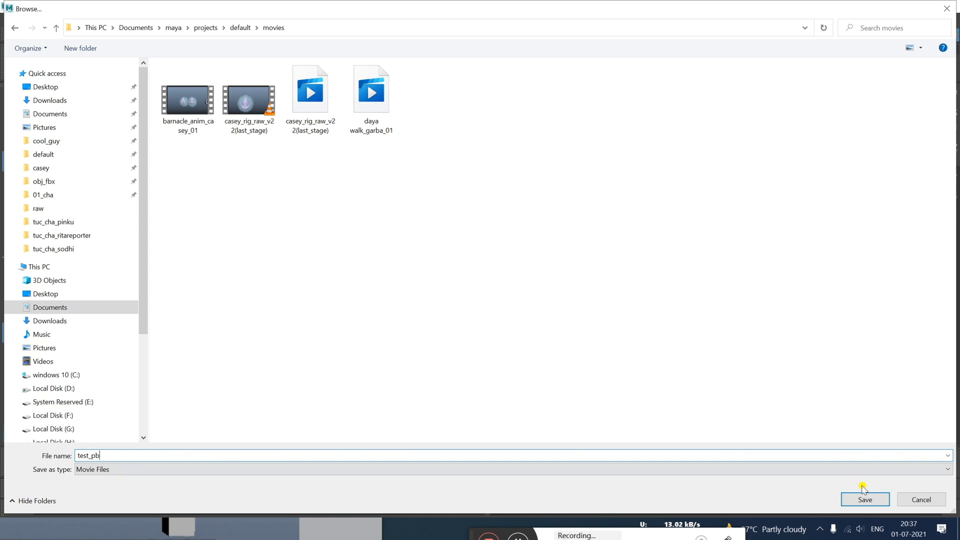
pyautogui.click(864, 500)
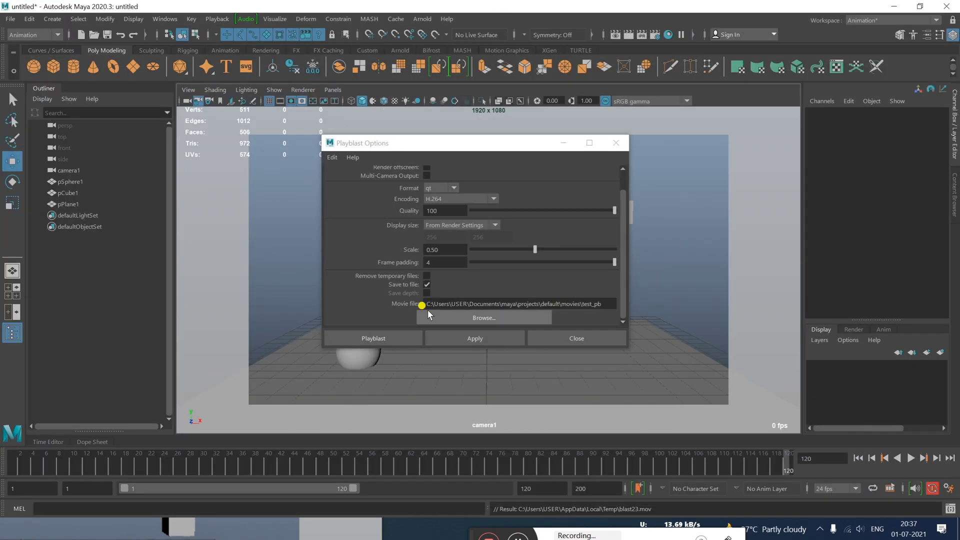
# - Render the camera-view playblast and pause it in the player
pyautogui.click(371, 337)
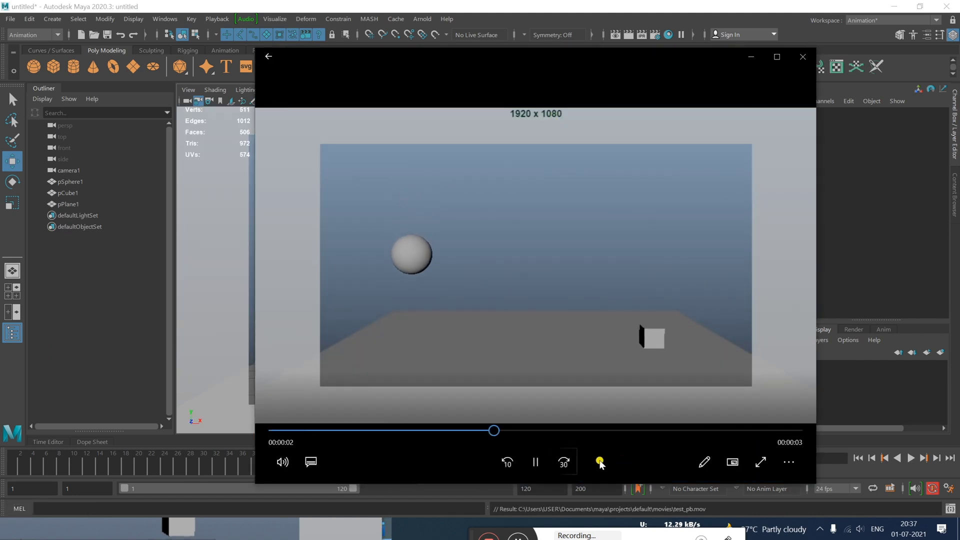
pyautogui.click(535, 462)
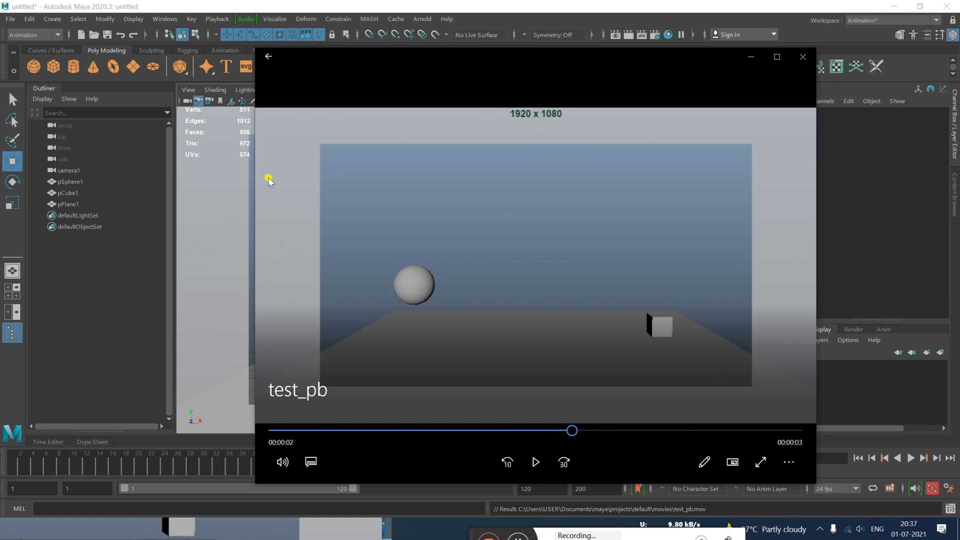
pyautogui.moveTo(538, 60); pyautogui.dragTo(54, 69)
# - Reopen Playblast Options, leaving ornaments off
pyautogui.rightClick(407, 459)
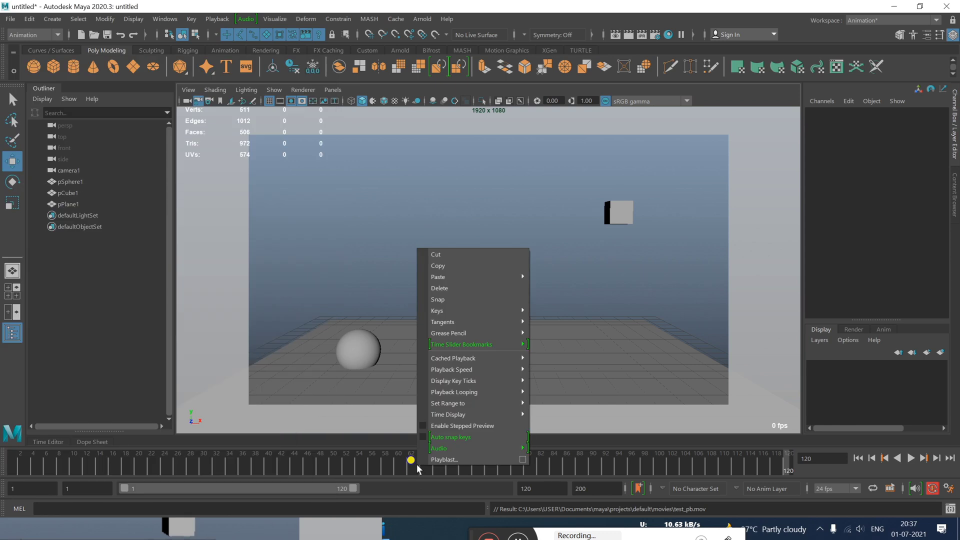
pyautogui.click(521, 456)
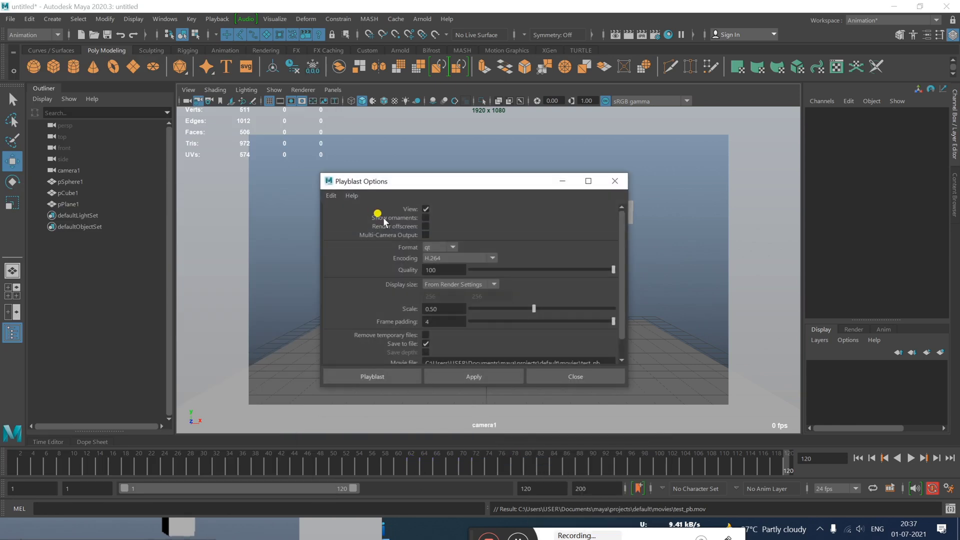
pyautogui.click(426, 218)
pyautogui.click(426, 217)
pyautogui.moveTo(445, 189); pyautogui.dragTo(569, 162)
pyautogui.scroll(-2, 609, 255)
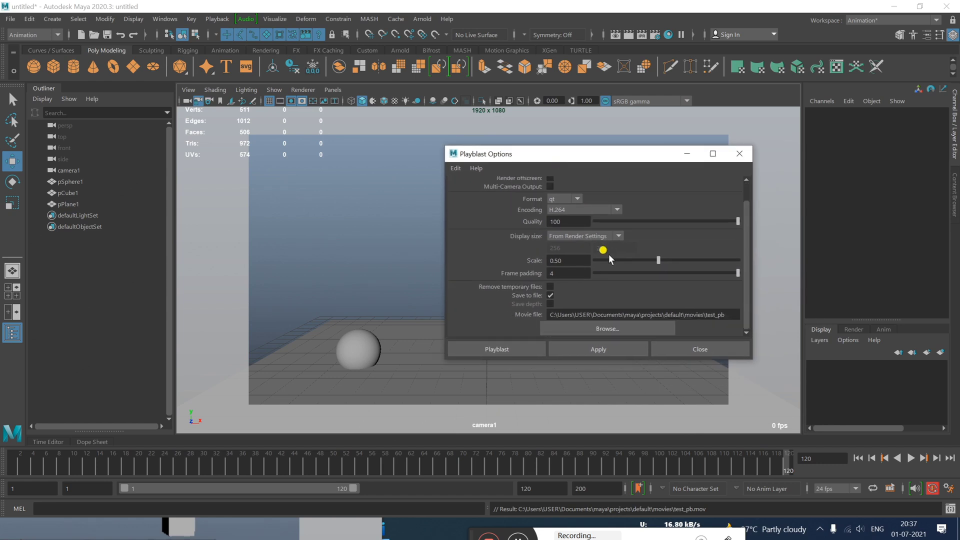
pyautogui.scroll(1, 601, 306)
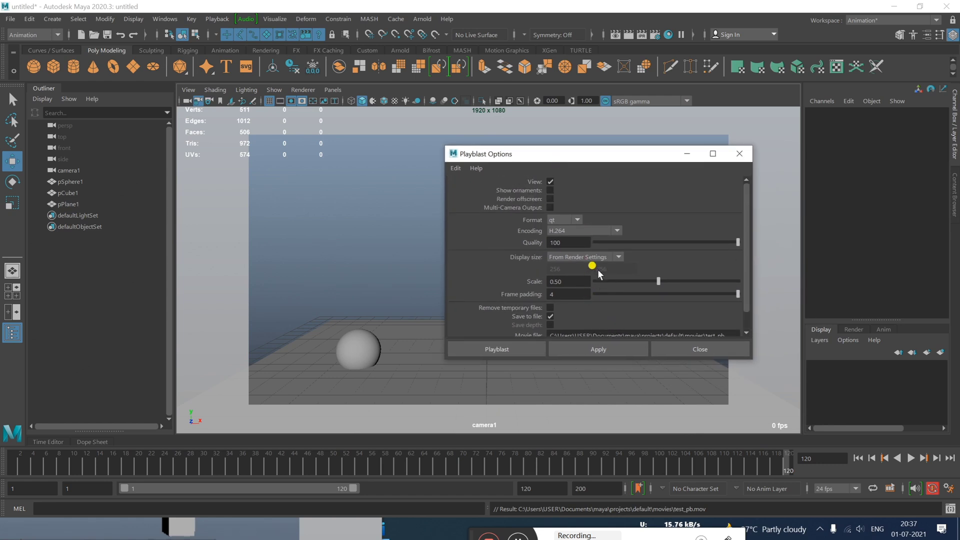
# - Set Format to avi with IYUV codec encoding and render the playblast
pyautogui.click(571, 220)
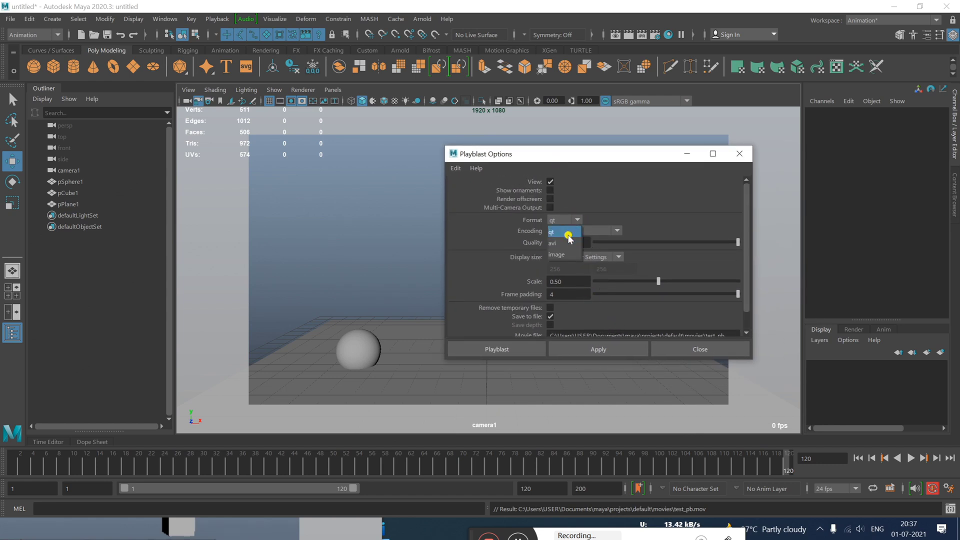
pyautogui.click(565, 243)
pyautogui.click(591, 232)
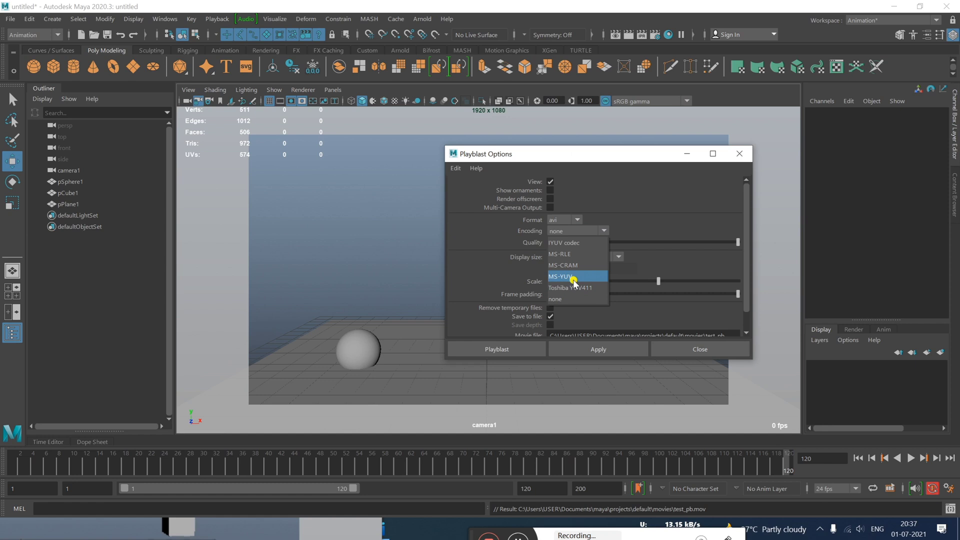
pyautogui.click(569, 244)
pyautogui.scroll(-1, 603, 287)
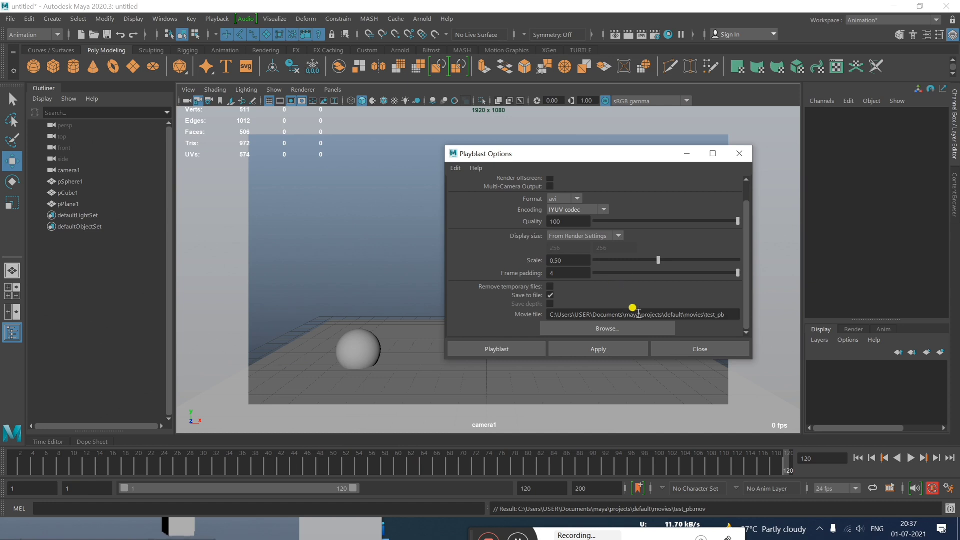
pyautogui.click(507, 349)
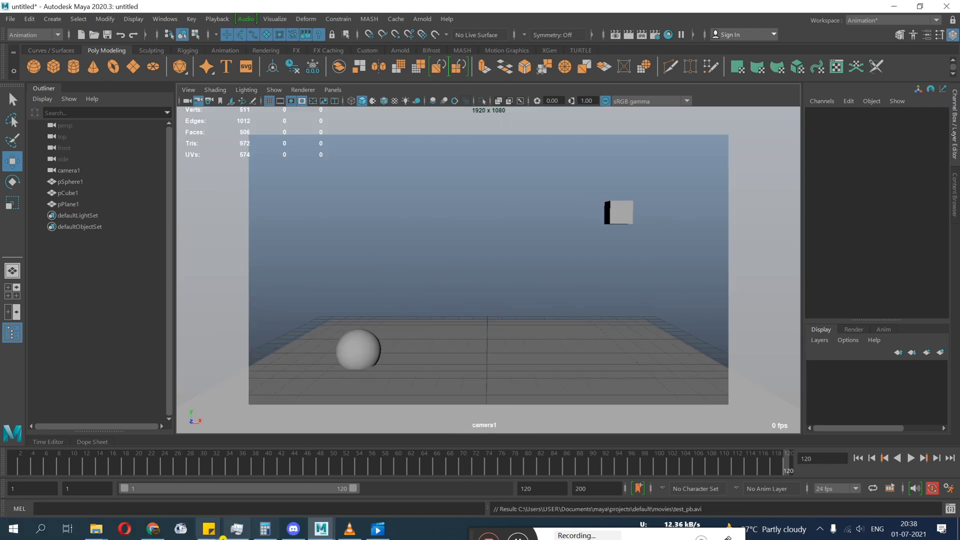
# - Render the AVI playblast again, confirming overwrite of test_pb.avi
pyautogui.rightClick(436, 468)
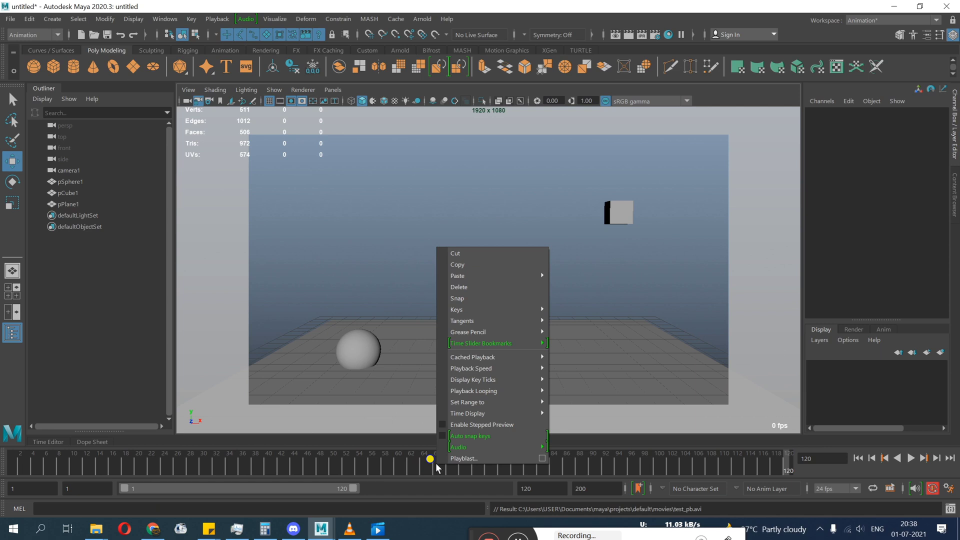
pyautogui.click(545, 458)
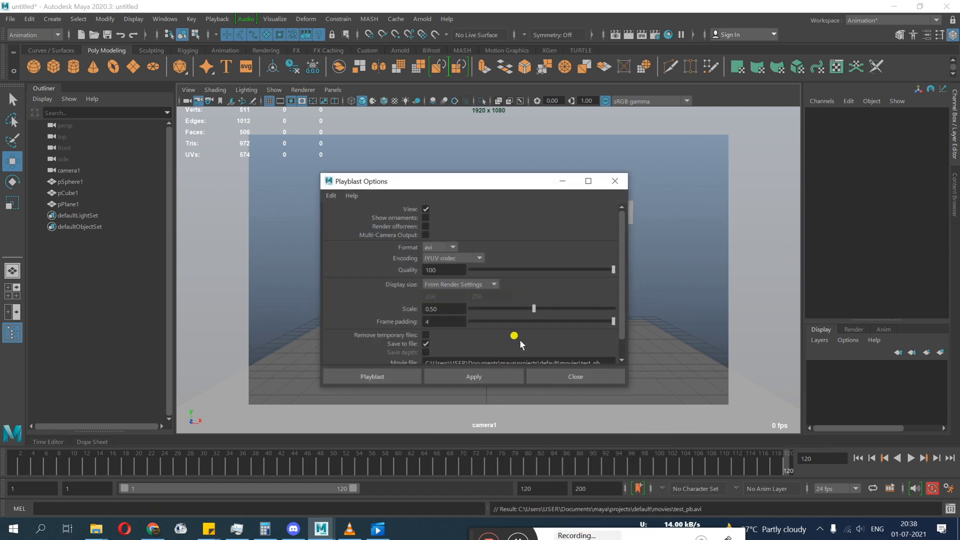
pyautogui.click(360, 378)
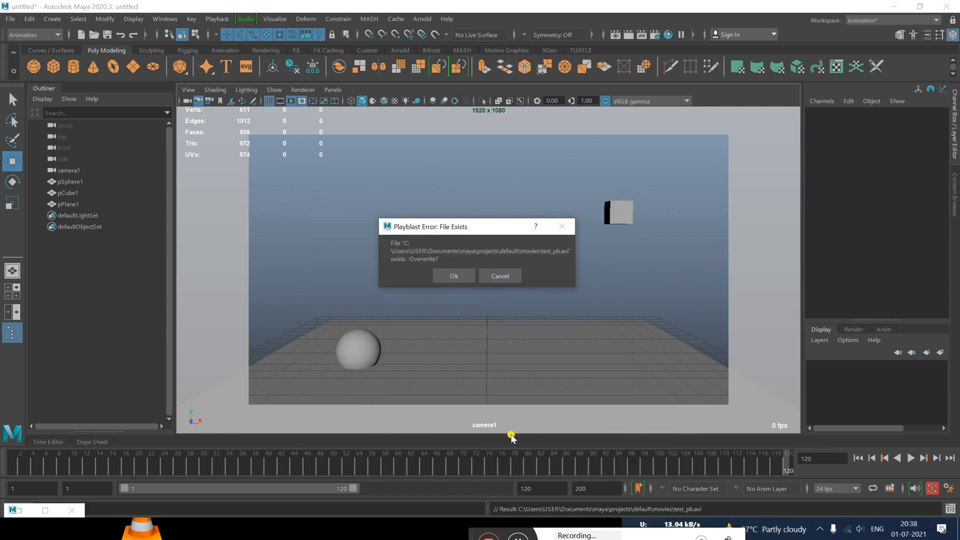
pyautogui.click(455, 276)
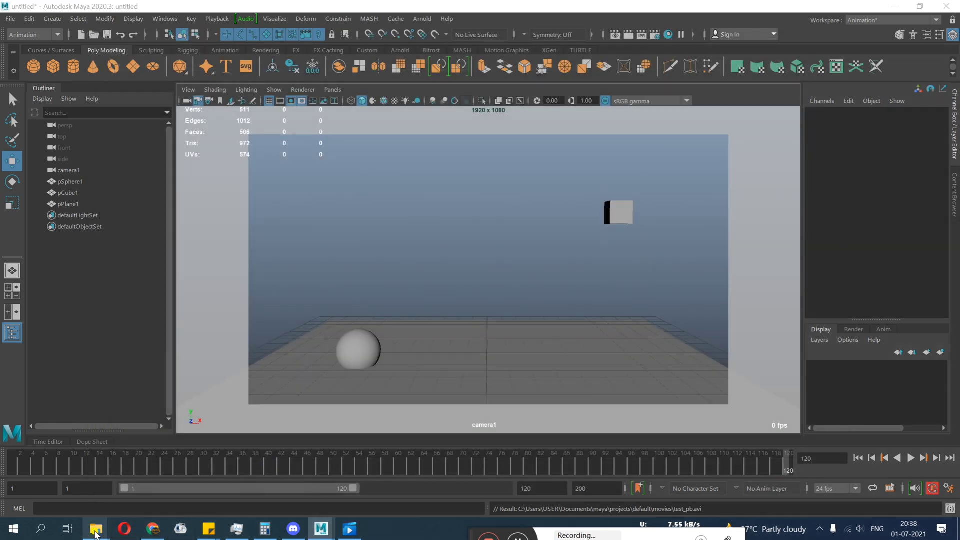
# - Navigate Explorer to Documents > maya > projects > default > movies and select test_pb.avi
pyautogui.moveTo(95, 534)
pyautogui.click(393, 476)
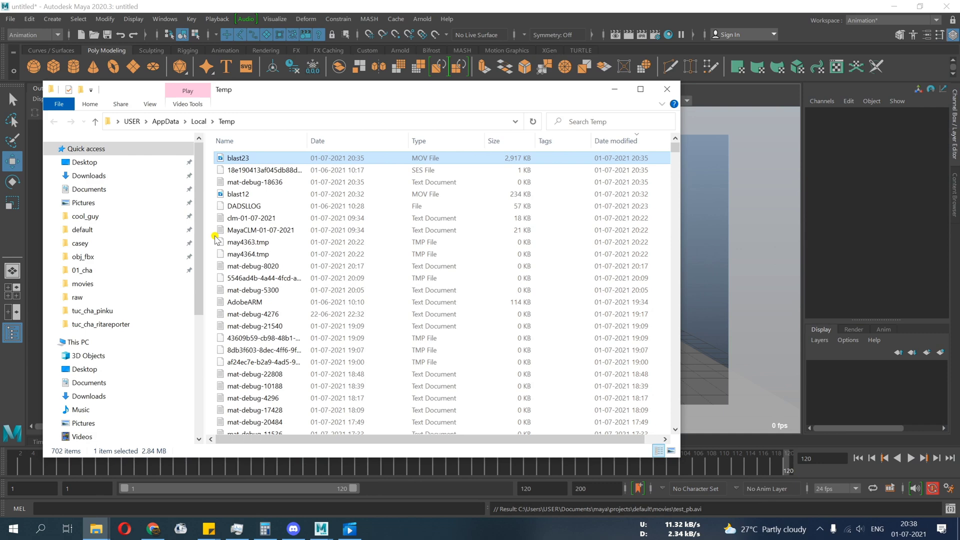
pyautogui.click(102, 189)
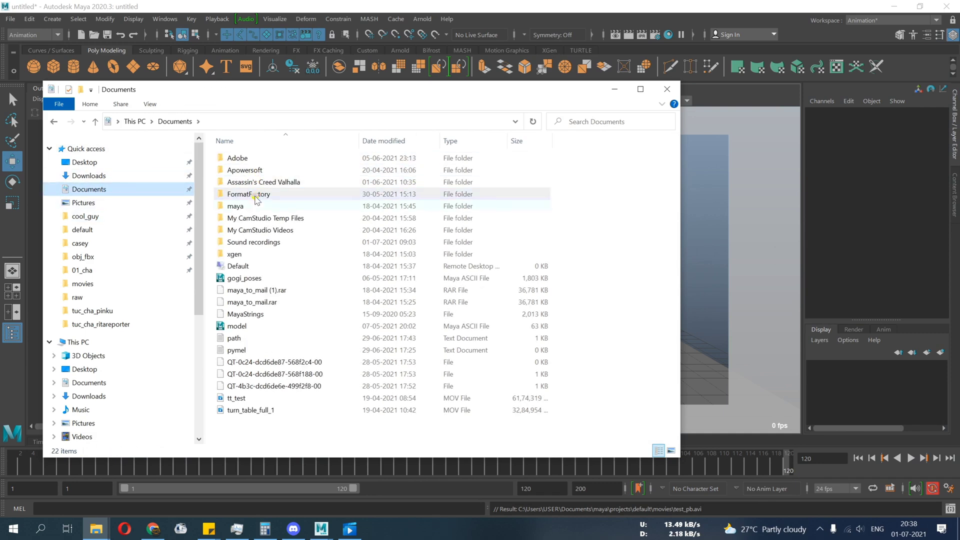
pyautogui.doubleClick(254, 206)
pyautogui.doubleClick(255, 206)
pyautogui.click(254, 158)
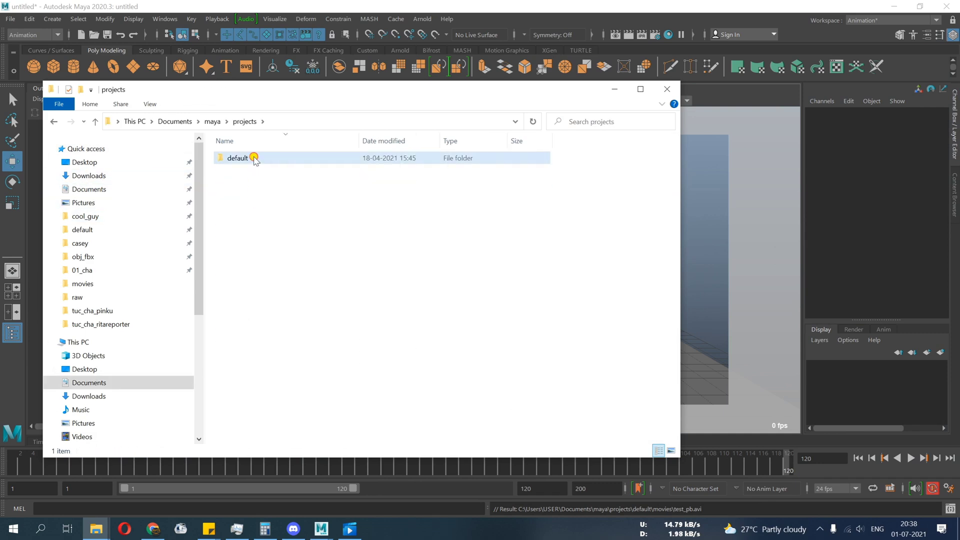
pyautogui.doubleClick(254, 158)
pyautogui.doubleClick(253, 230)
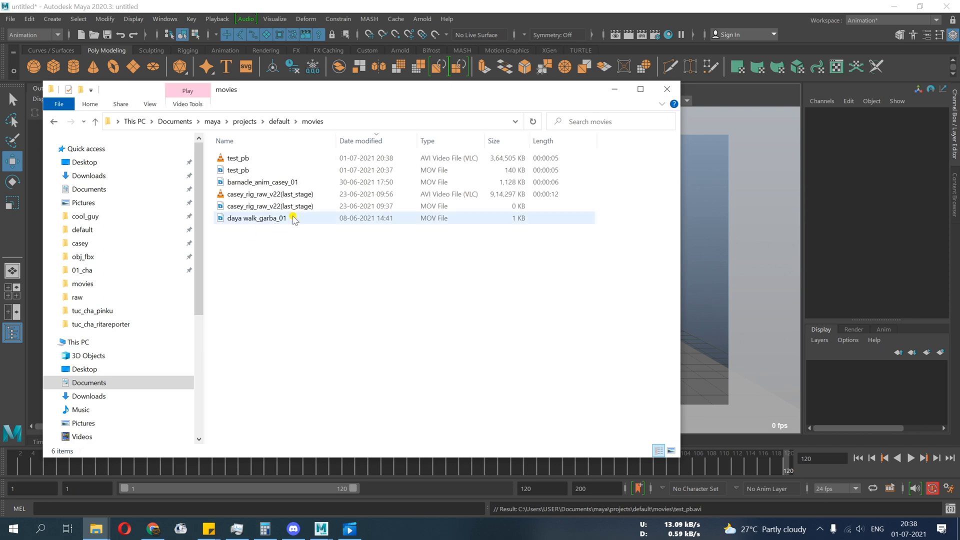
pyautogui.click(236, 159)
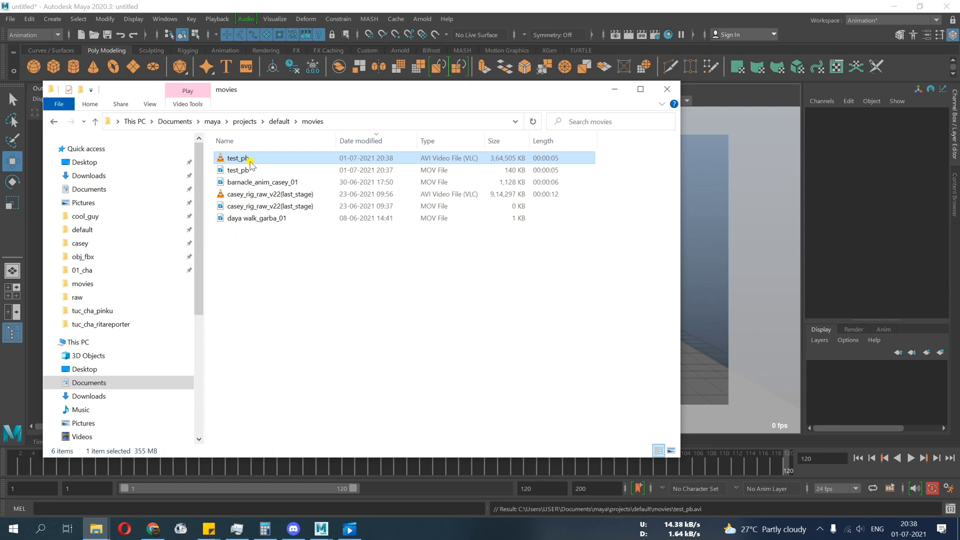
# - Toggle the Windows app launcher and dismiss it
pyautogui.press('super')
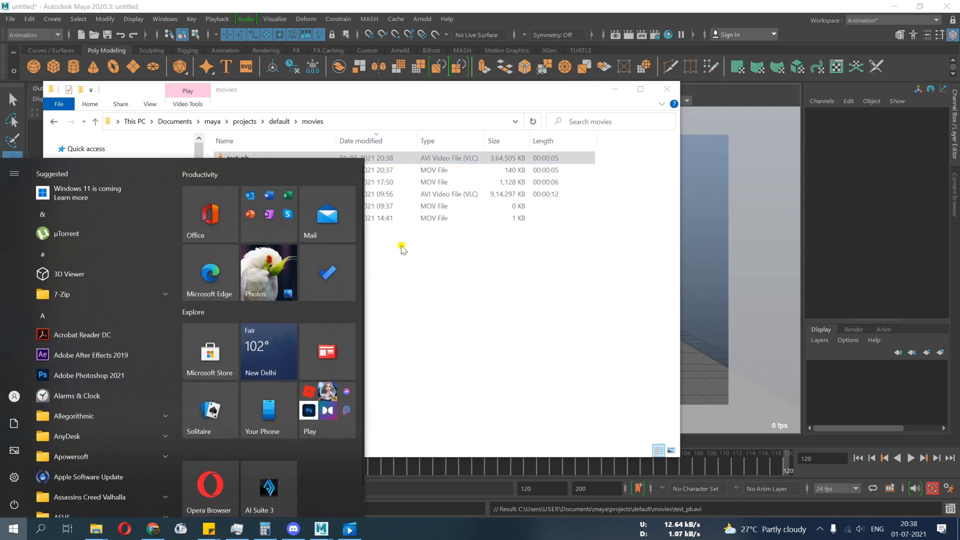
pyautogui.press('super')
pyautogui.press('super')
pyautogui.click(459, 253)
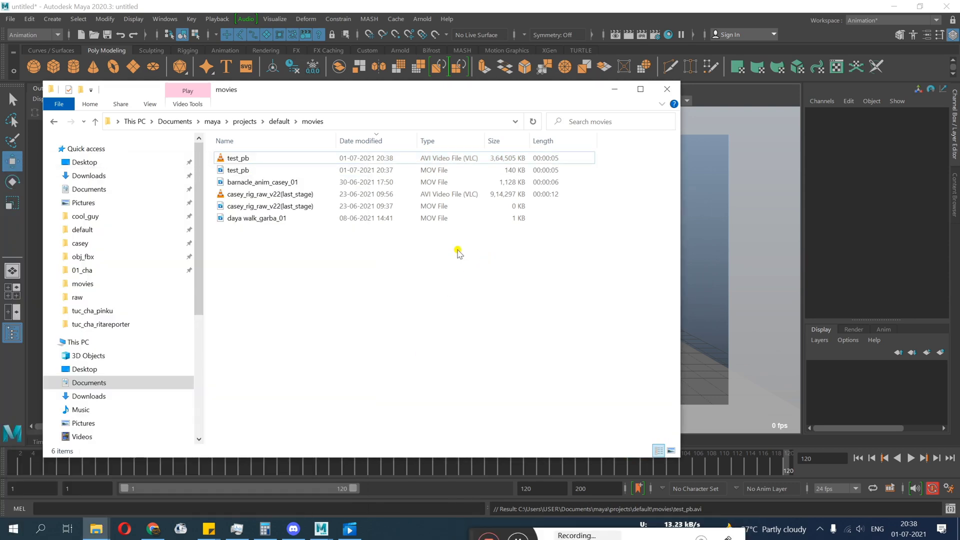
# - Search Google for 'handbreak' in a new Chrome tab and go to handbrake.fr
pyautogui.click(153, 529)
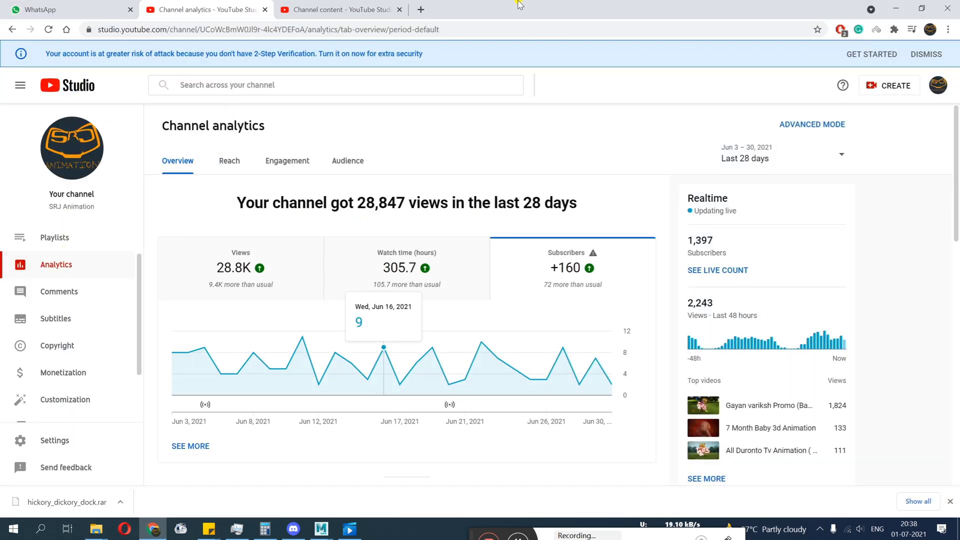
pyautogui.click(422, 9)
pyautogui.click(429, 237)
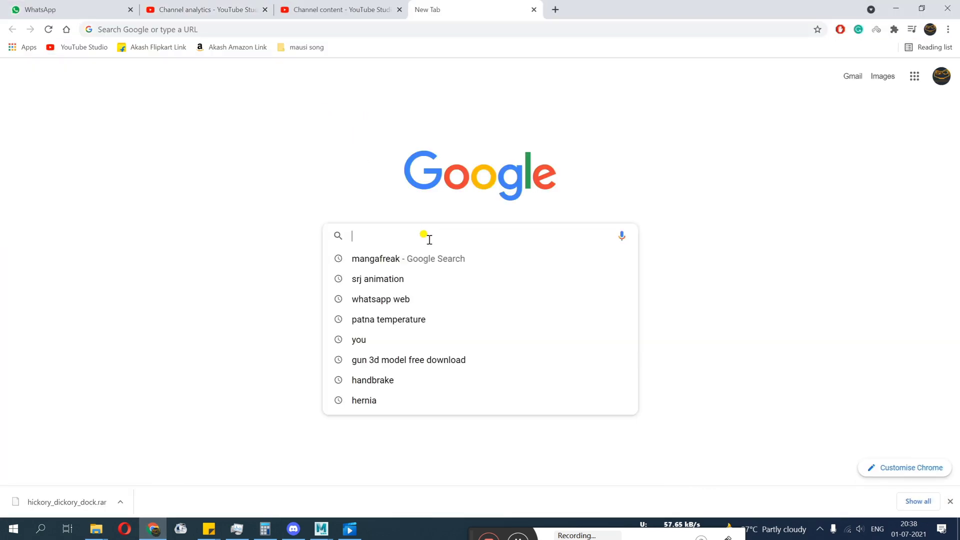
pyautogui.write('handbrea')
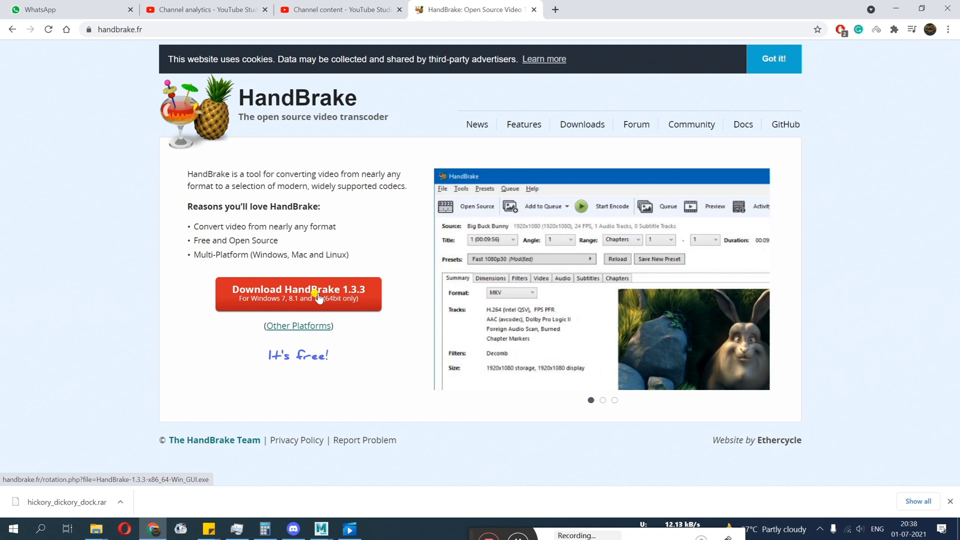
pyautogui.click(139, 29)
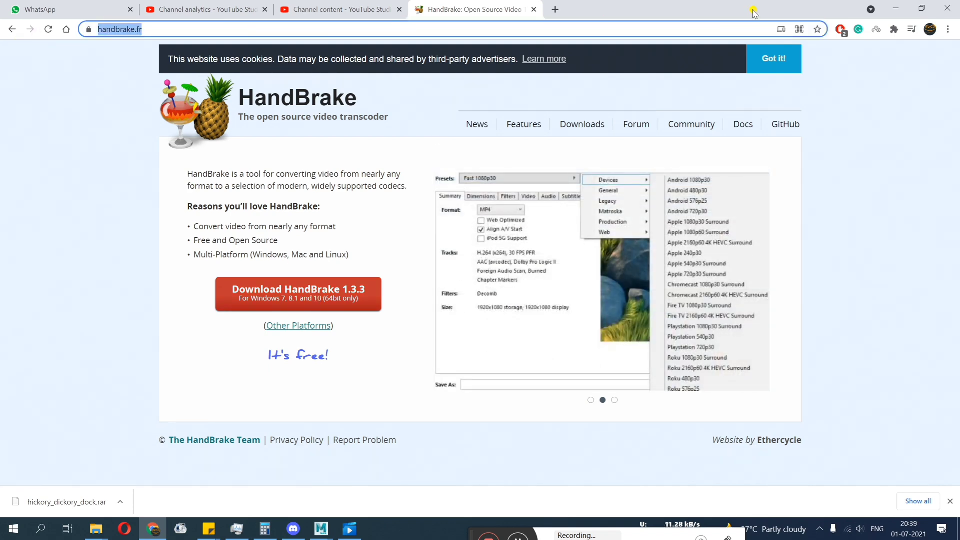
# - Launch HandBrake from Windows search and load test_pb.avi as the source
pyautogui.click(896, 8)
pyautogui.click(2, 534)
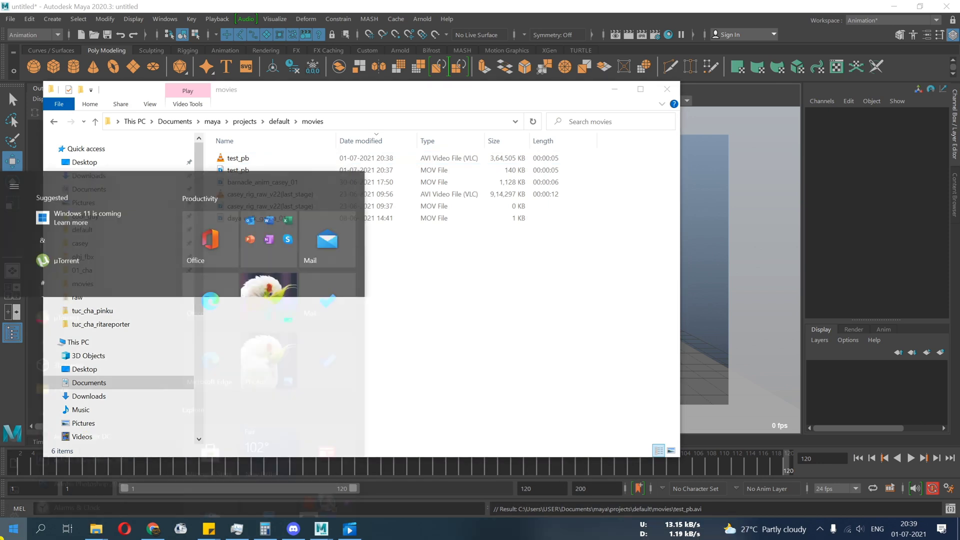
pyautogui.write('handbrea')
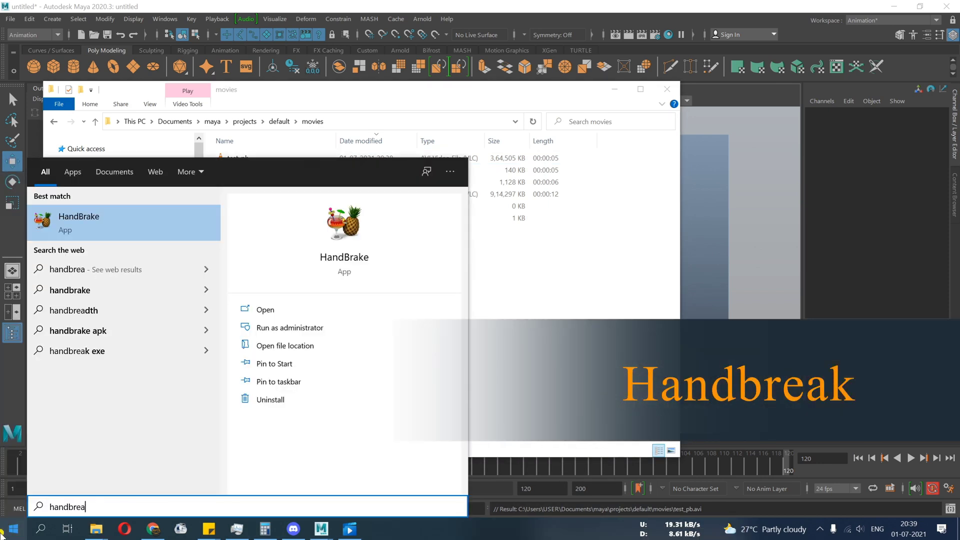
pyautogui.click(3, 534)
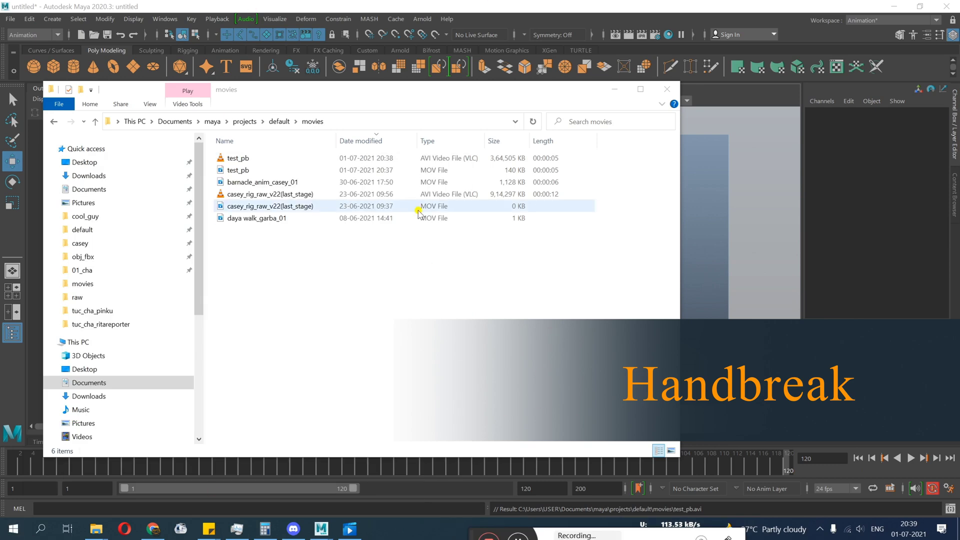
pyautogui.moveTo(324, 90); pyautogui.dragTo(551, 107)
pyautogui.moveTo(239, 158); pyautogui.dragTo(809, 239)
pyautogui.moveTo(756, 102); pyautogui.dragTo(554, 75)
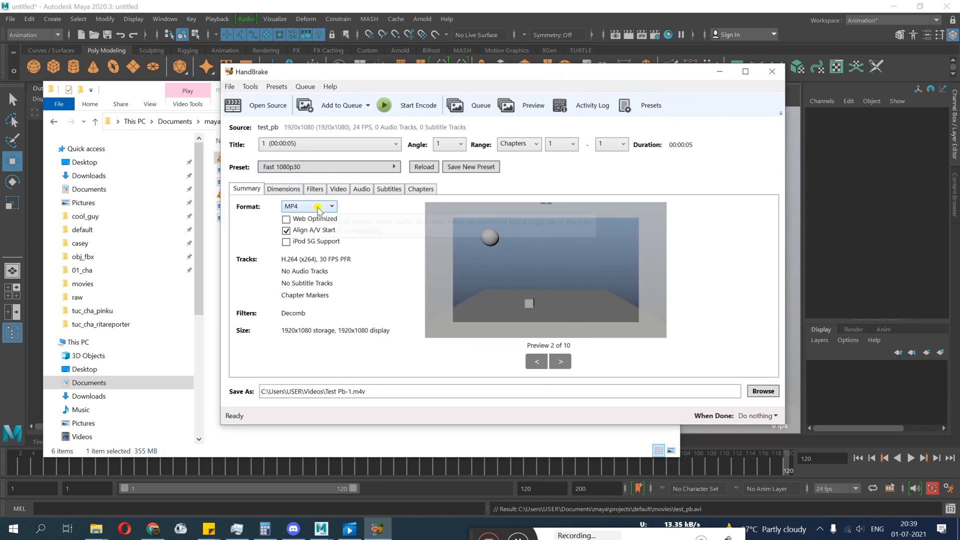
# - Review the Dimensions, Filters and Video tabs, then encode Test Pb-1.m4v with Fast 1080p30
pyautogui.click(392, 390)
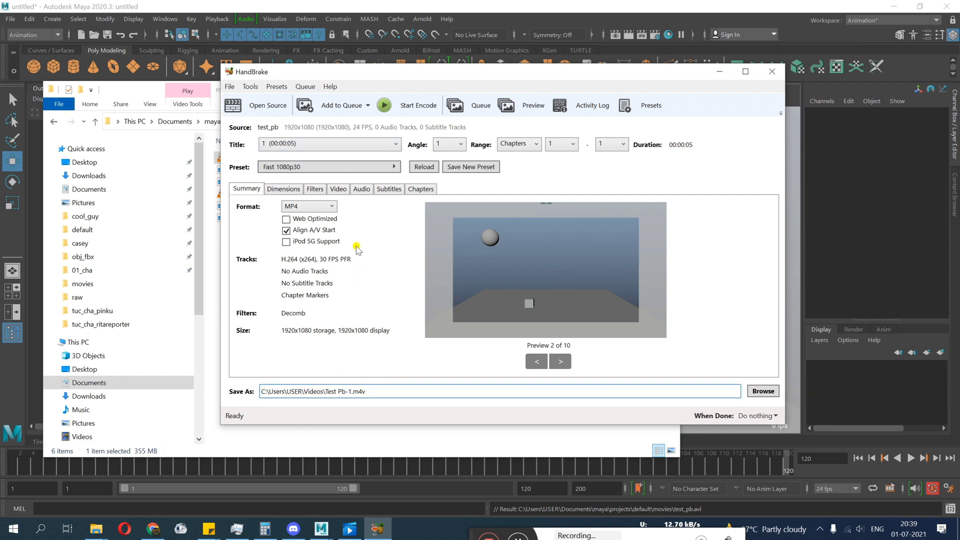
pyautogui.click(291, 190)
pyautogui.click(315, 190)
pyautogui.click(338, 189)
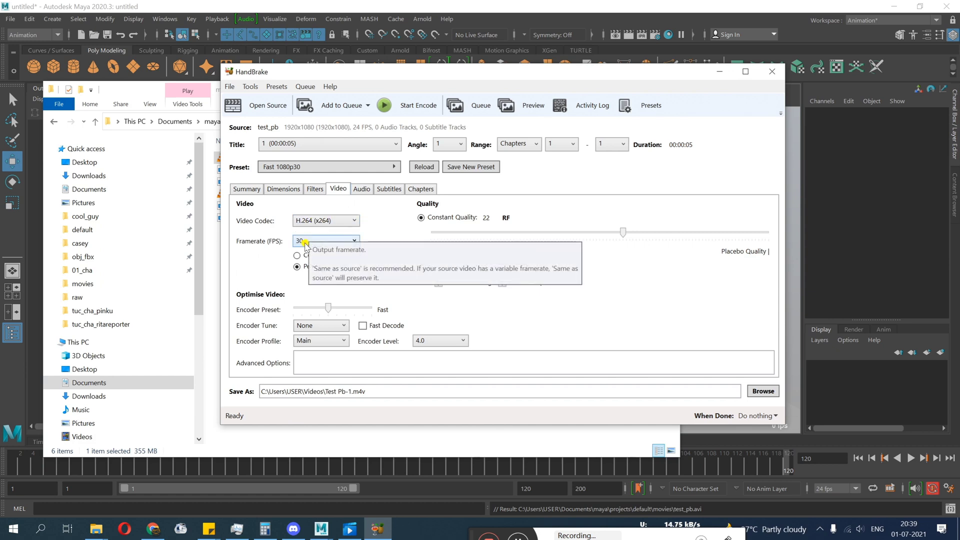
pyautogui.click(248, 190)
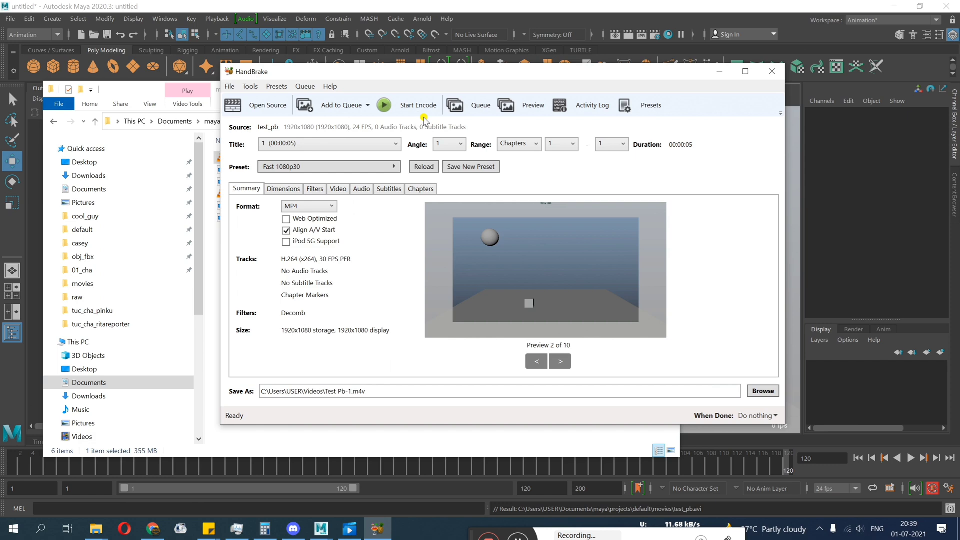
pyautogui.click(395, 107)
pyautogui.moveTo(487, 388); pyautogui.dragTo(184, 395)
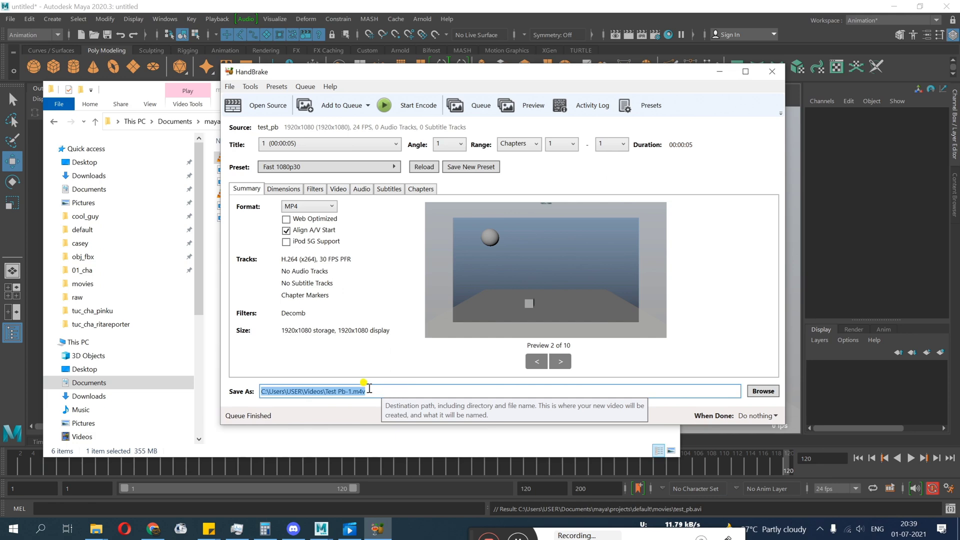
pyautogui.moveTo(444, 76); pyautogui.dragTo(550, 84)
# - Open Test Pb-1 from the Videos folder and play it in QuickTime Player
pyautogui.click(219, 277)
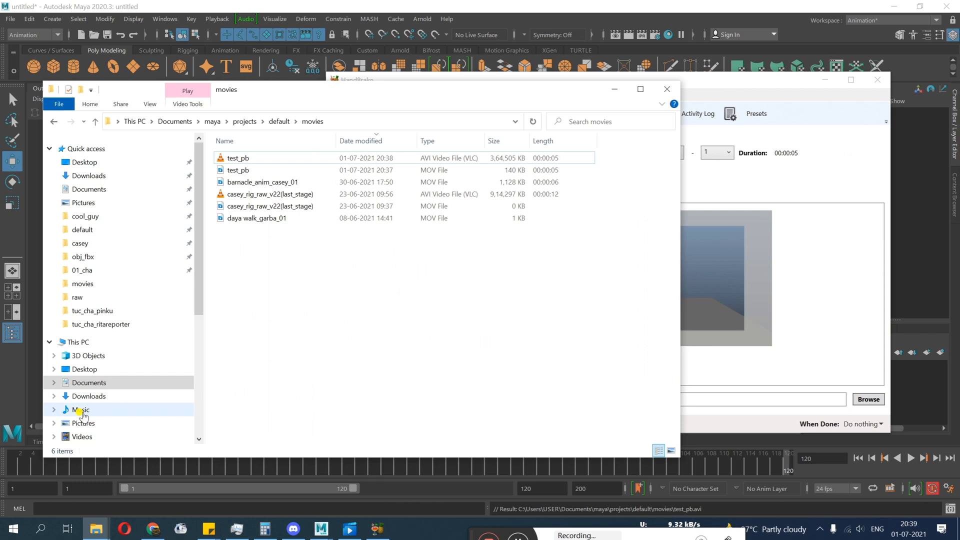
pyautogui.click(82, 436)
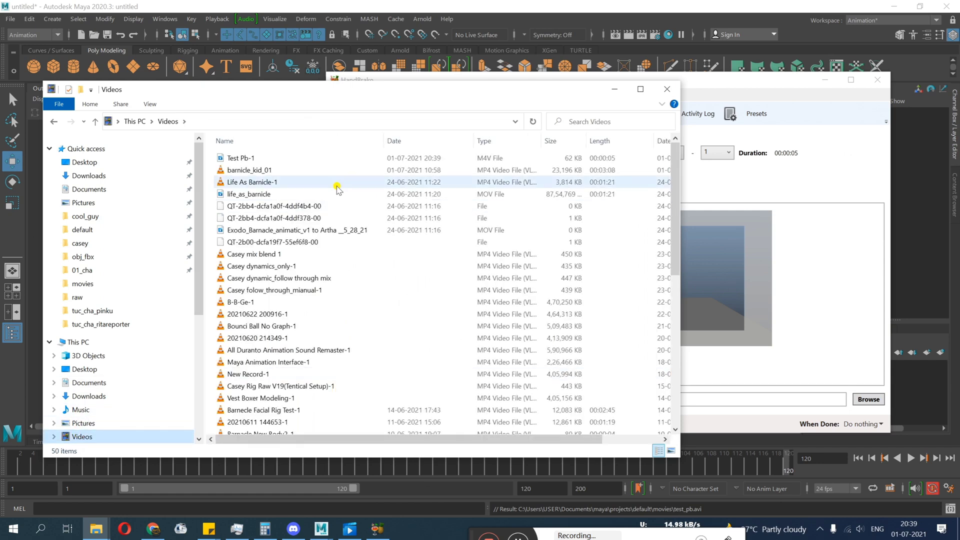
pyautogui.click(243, 158)
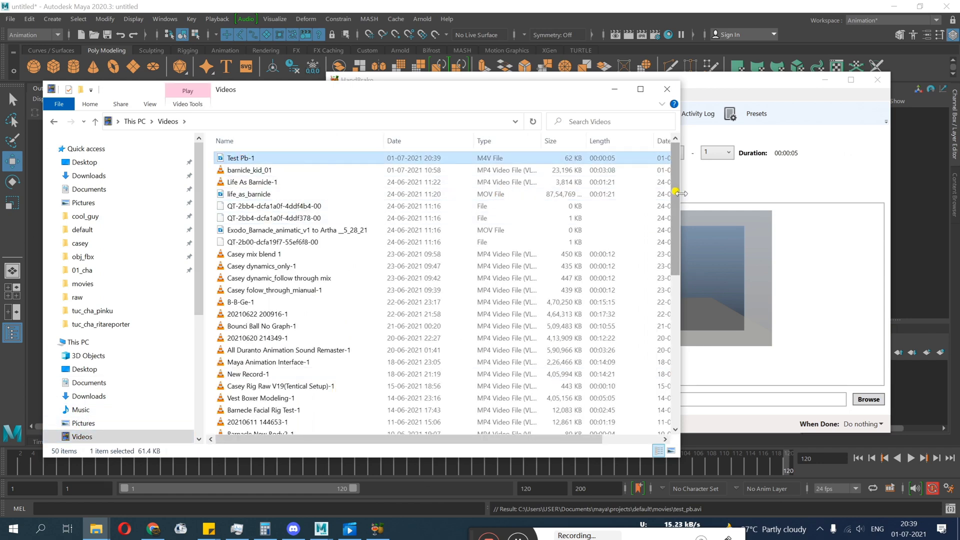
pyautogui.moveTo(680, 193); pyautogui.dragTo(752, 193)
pyautogui.doubleClick(237, 158)
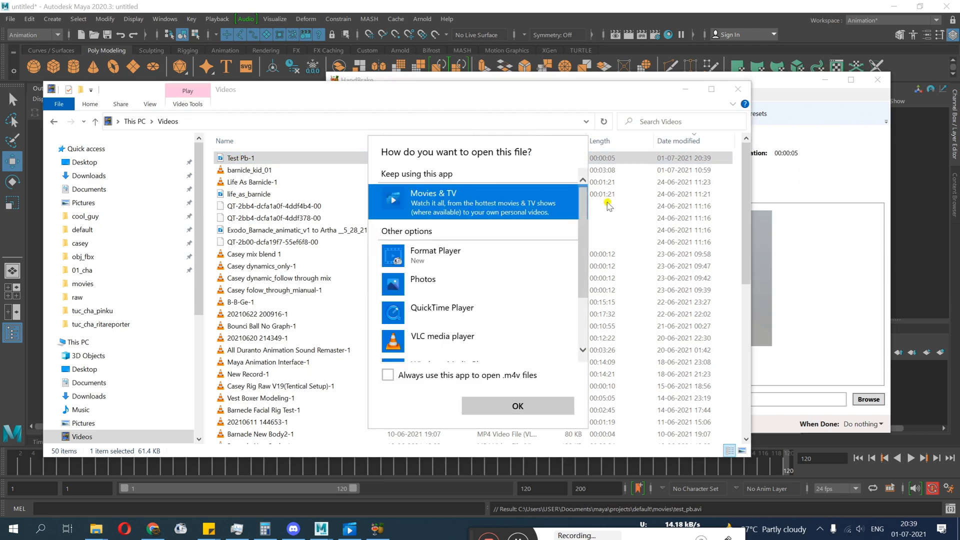
pyautogui.doubleClick(430, 310)
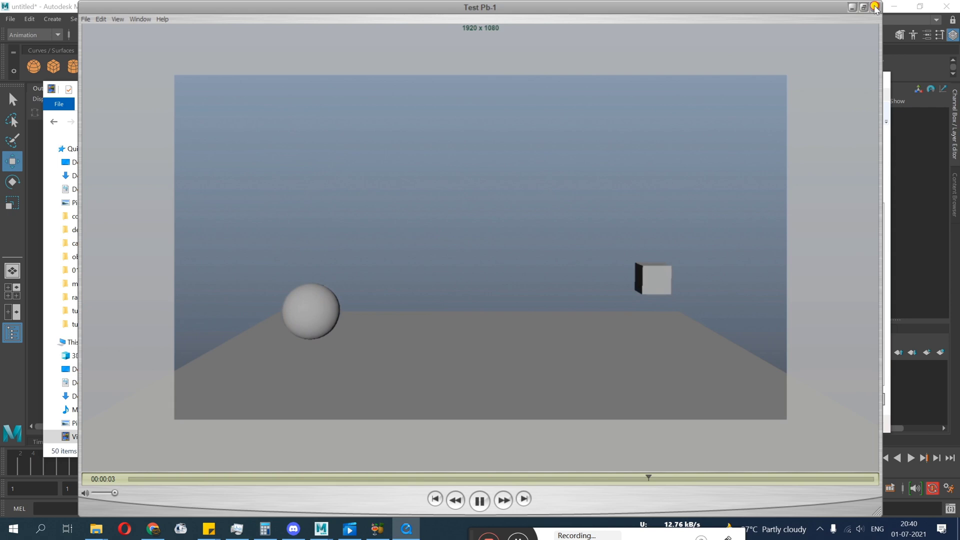
pyautogui.click(874, 6)
# - Close the Videos folder window
pyautogui.click(466, 532)
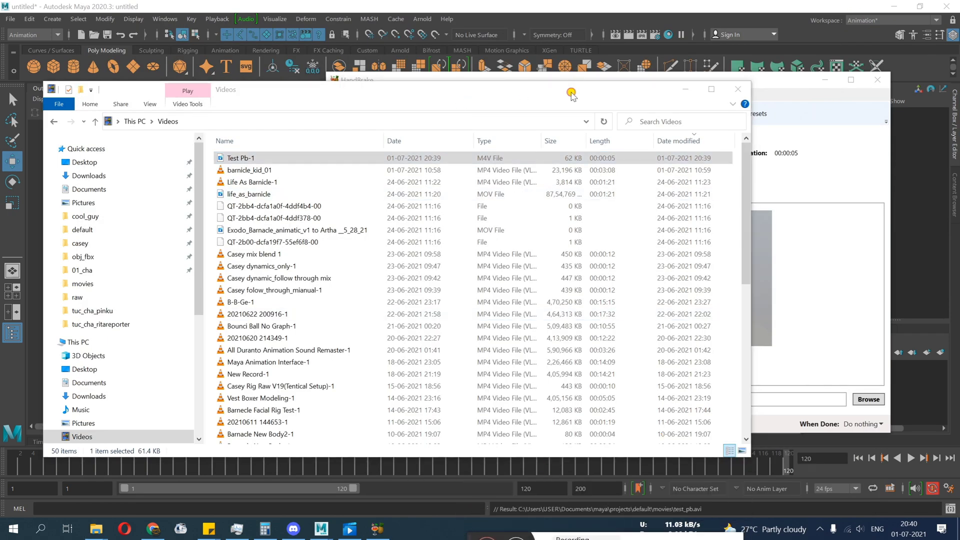
pyautogui.moveTo(572, 94); pyautogui.dragTo(554, 104)
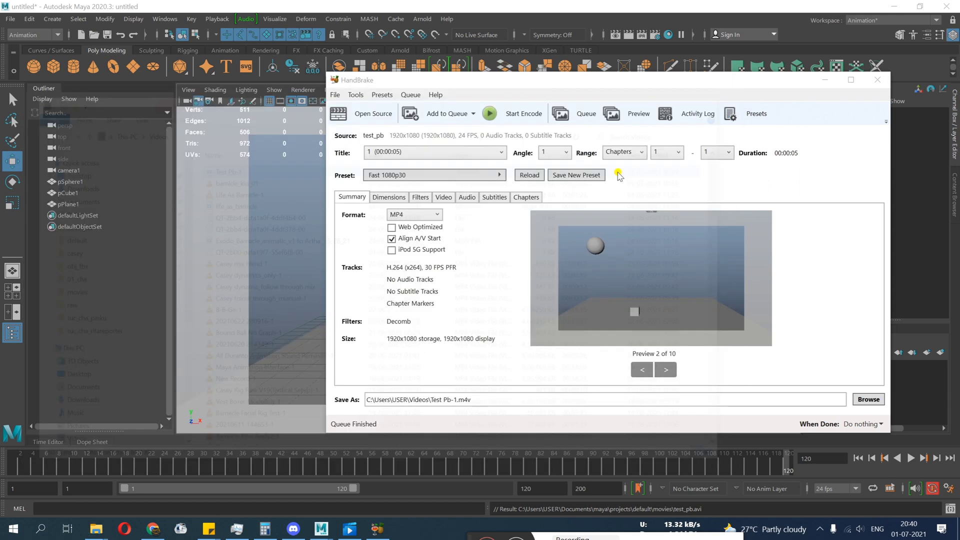
pyautogui.click(720, 98)
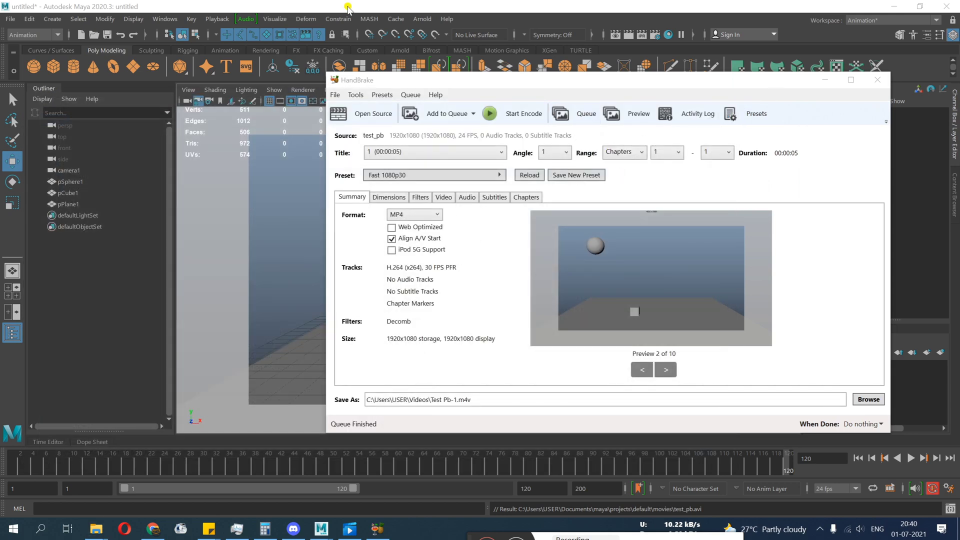
# - Close HandBrake, scrub Maya's time slider back to frame 1 and select pSphere1
pyautogui.moveTo(775, 80); pyautogui.dragTo(556, 94)
pyautogui.click(659, 94)
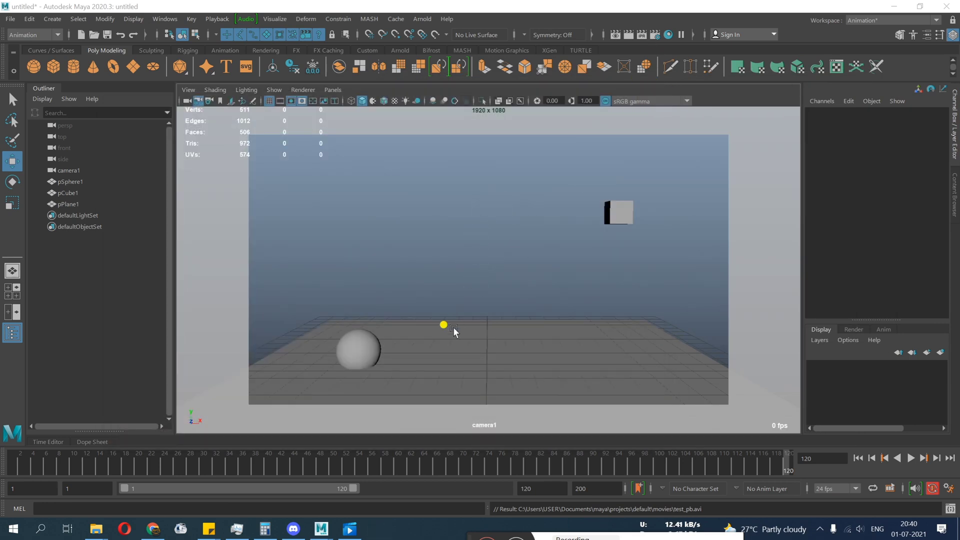
pyautogui.click(374, 343)
pyautogui.click(500, 343)
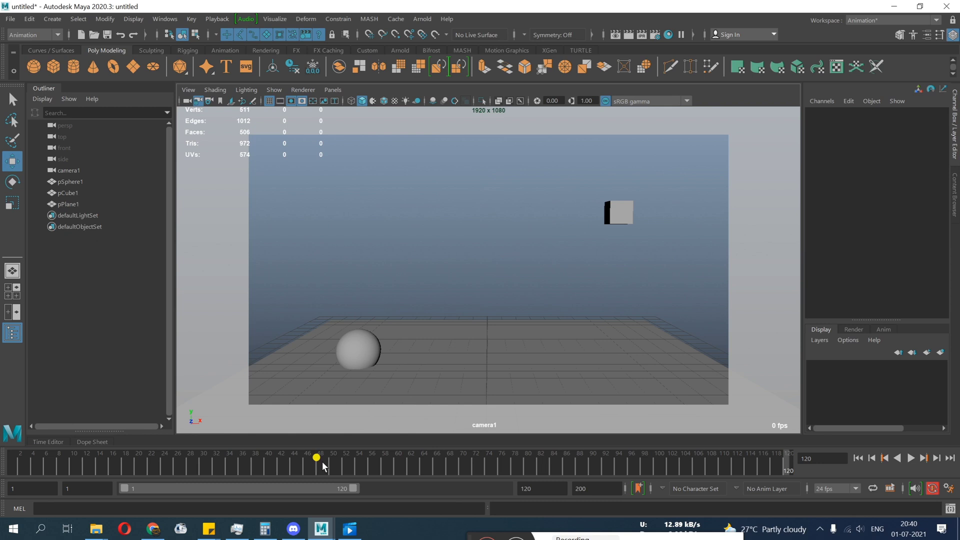
pyautogui.moveTo(323, 463); pyautogui.dragTo(10, 461)
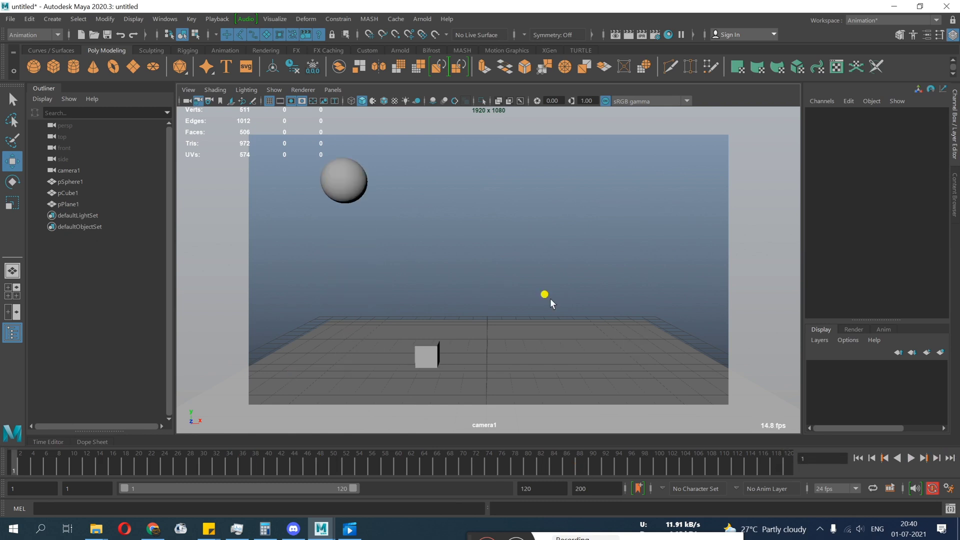
pyautogui.moveTo(290, 286); pyautogui.dragTo(551, 140)
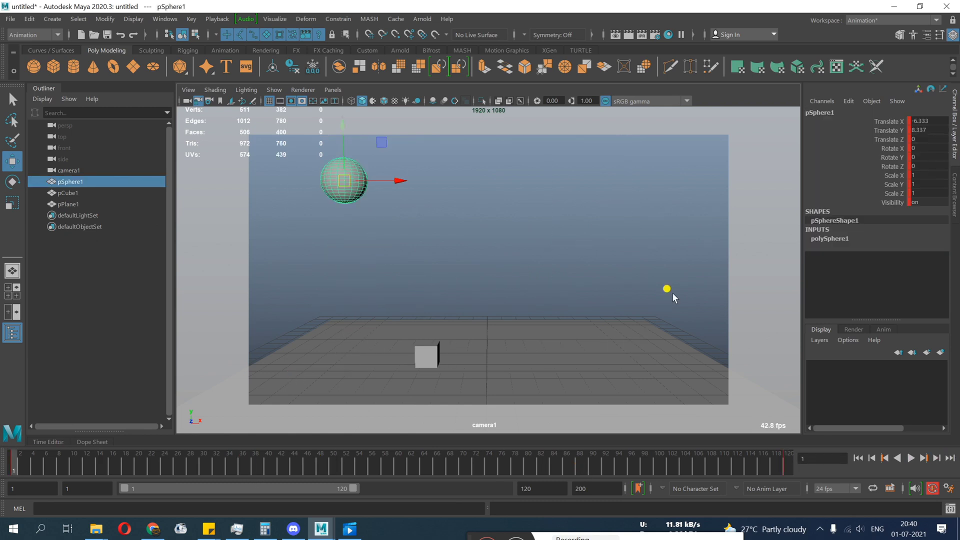